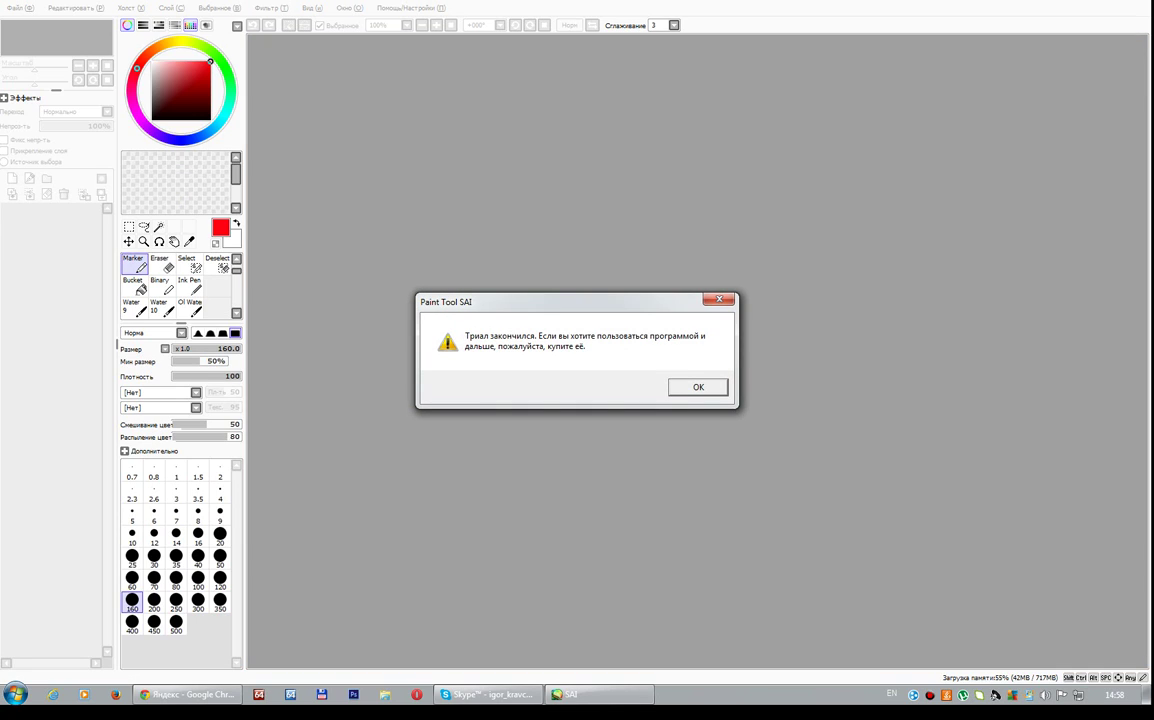
Dismiss the trial notice and create a new 512 x 512 pixel canvas at 250 pixels per inch.
key(Return)
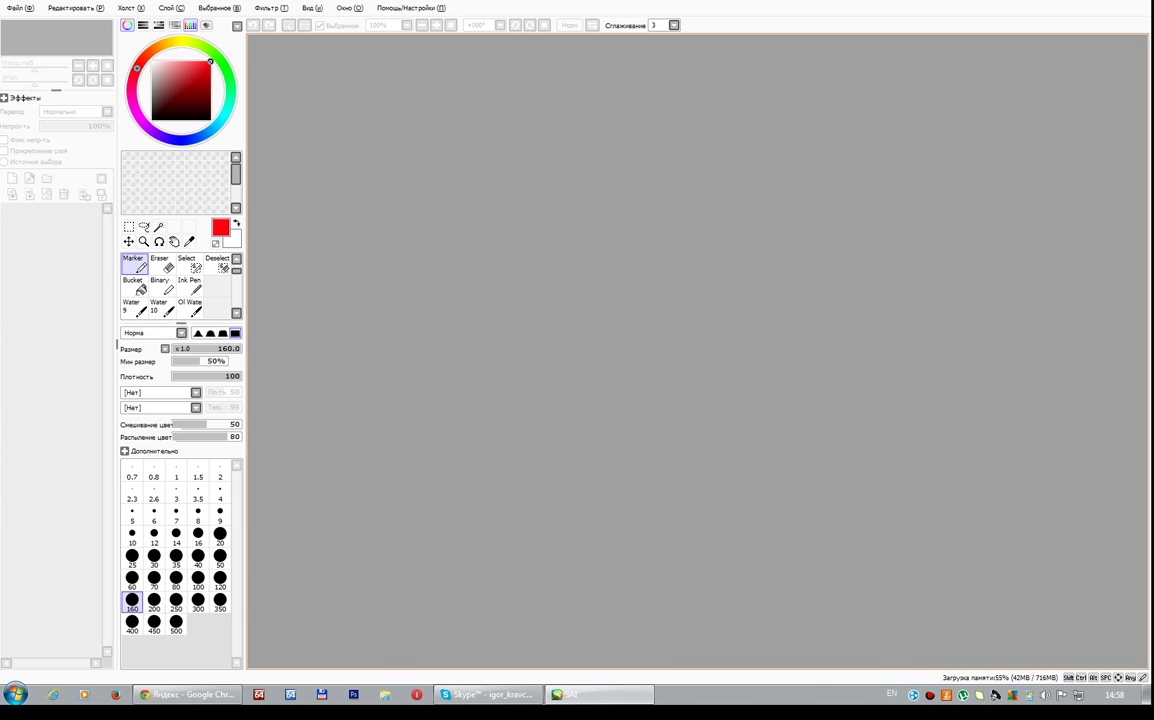
key(alt)
key(Return)
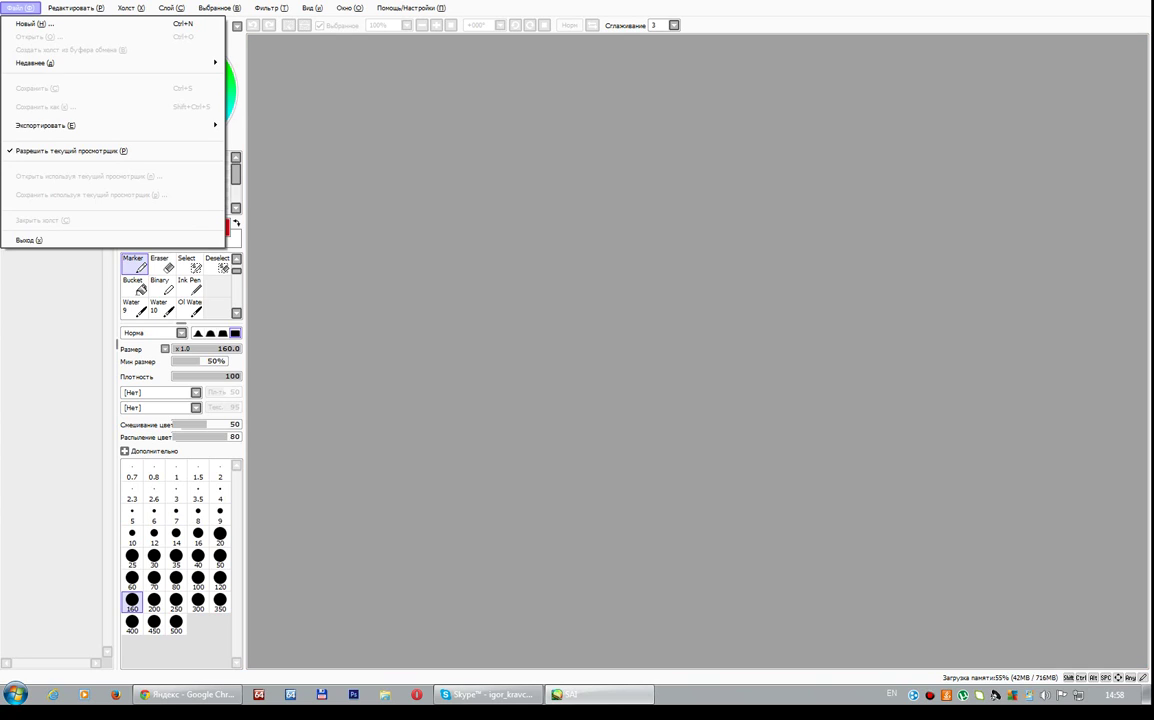
key(Right)
key(Left)
key(Down)
key(Return)
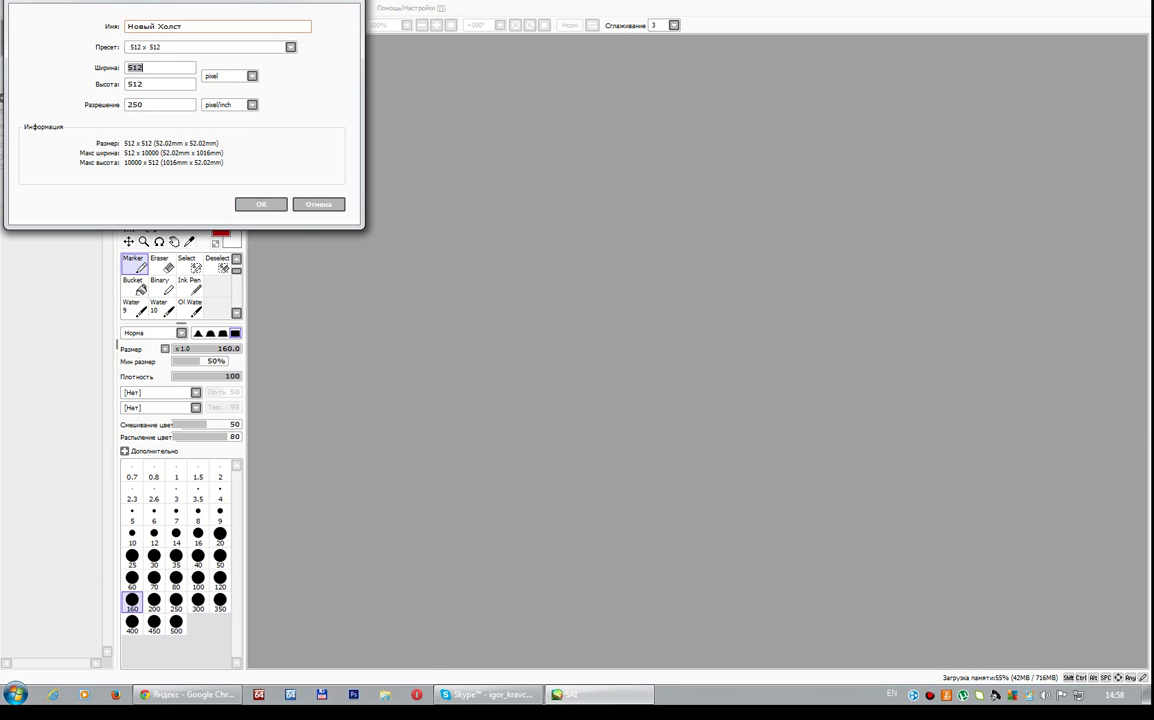
key(Return)
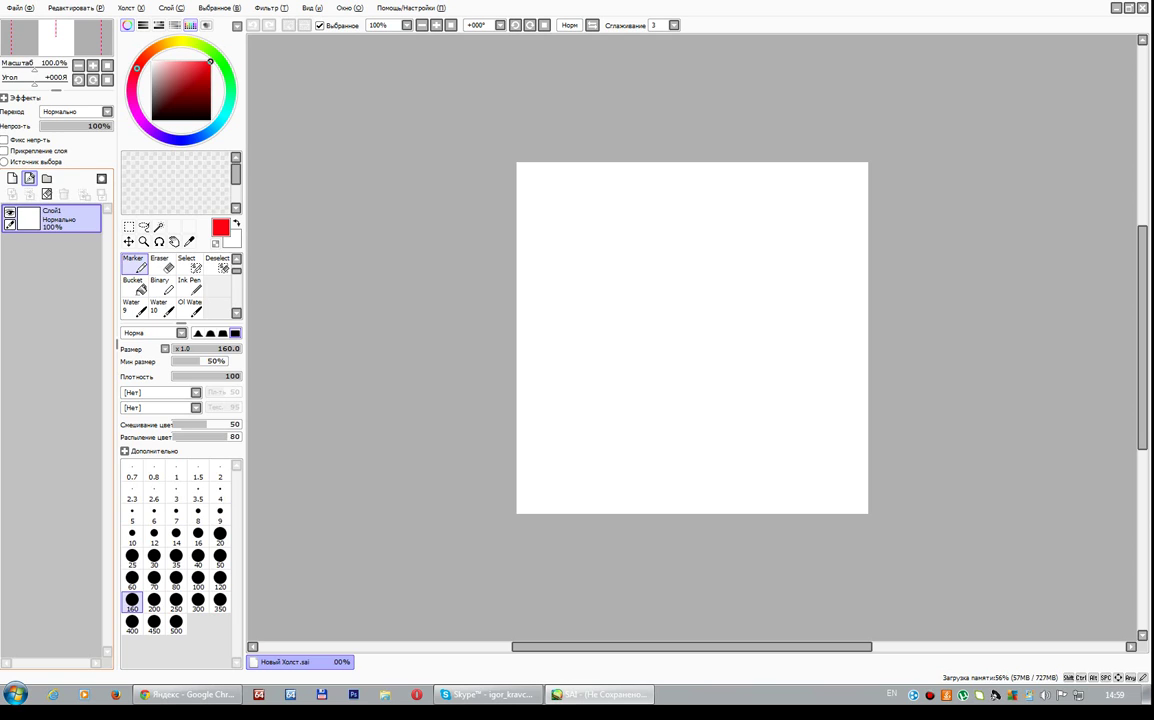
Add a vector linework layer and delete the original raster layer Слой1.
click(29, 178)
click(60, 245)
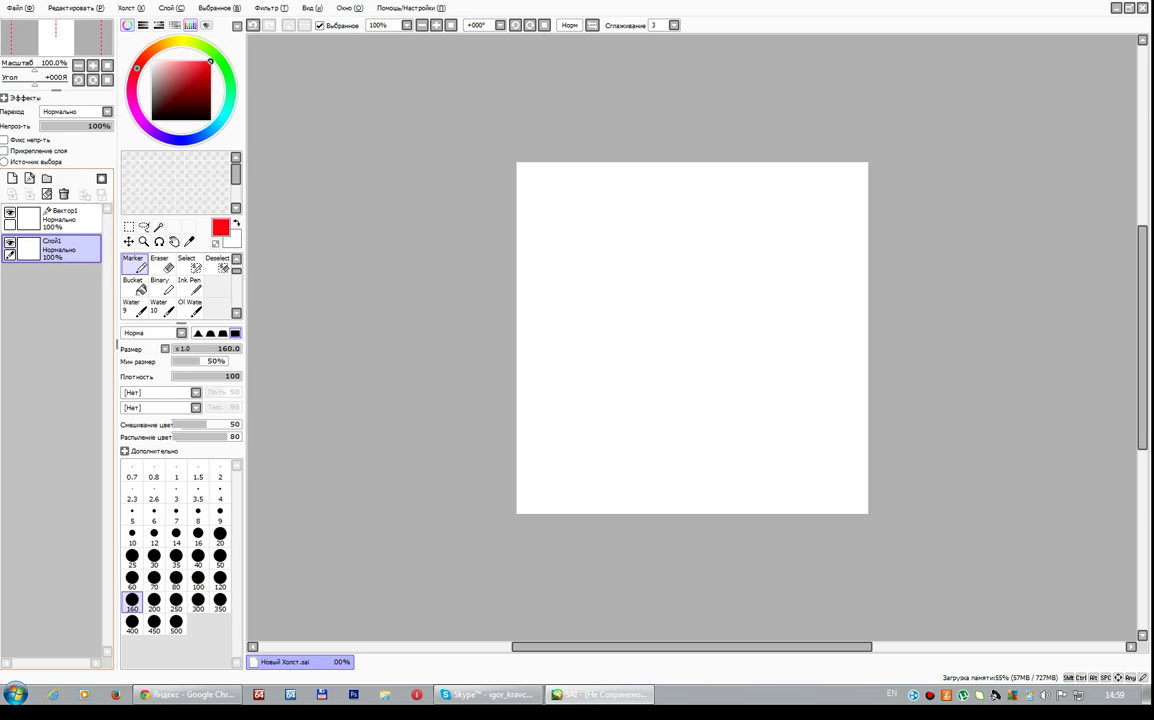
click(63, 193)
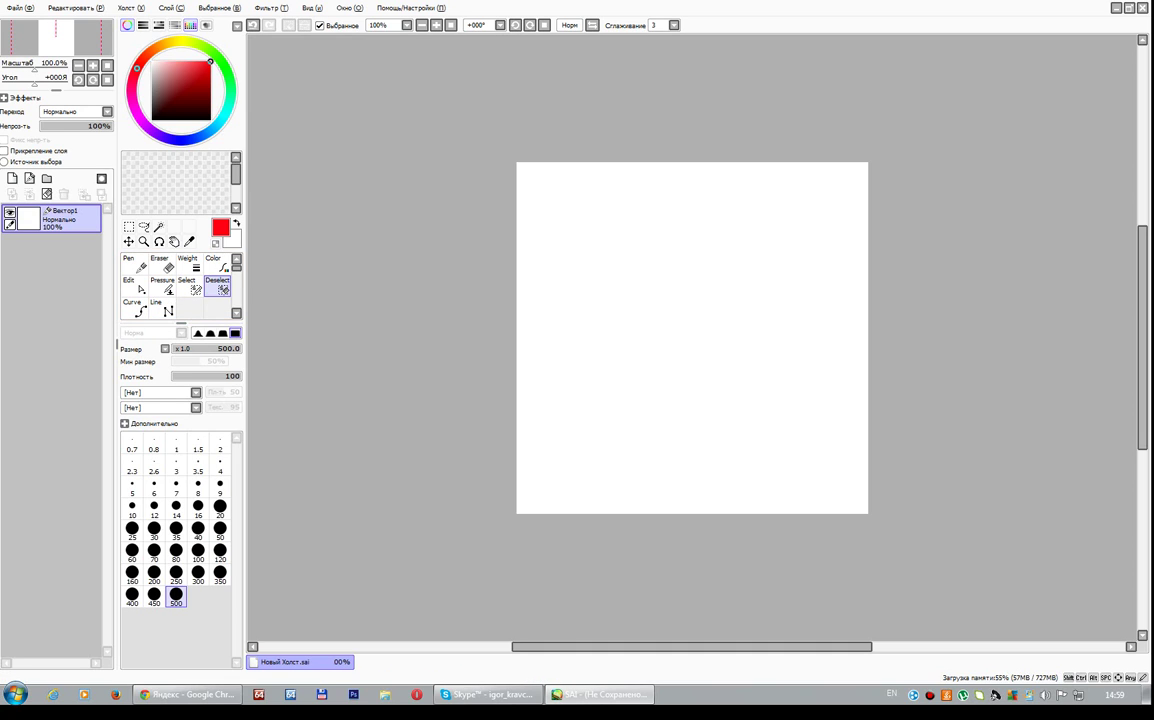
Draw a closed, rounded rectangular head outline in black on the vector layer with the Curve tool at size 3.
click(135, 307)
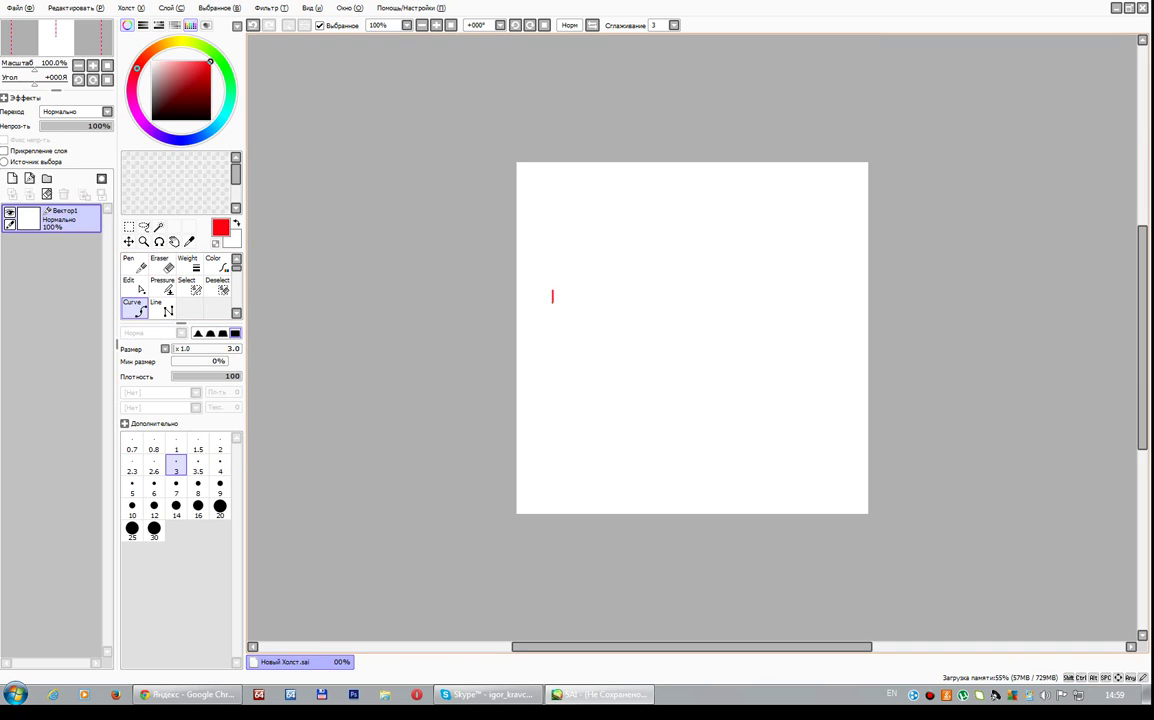
key(Escape)
key(d)
click(581, 290)
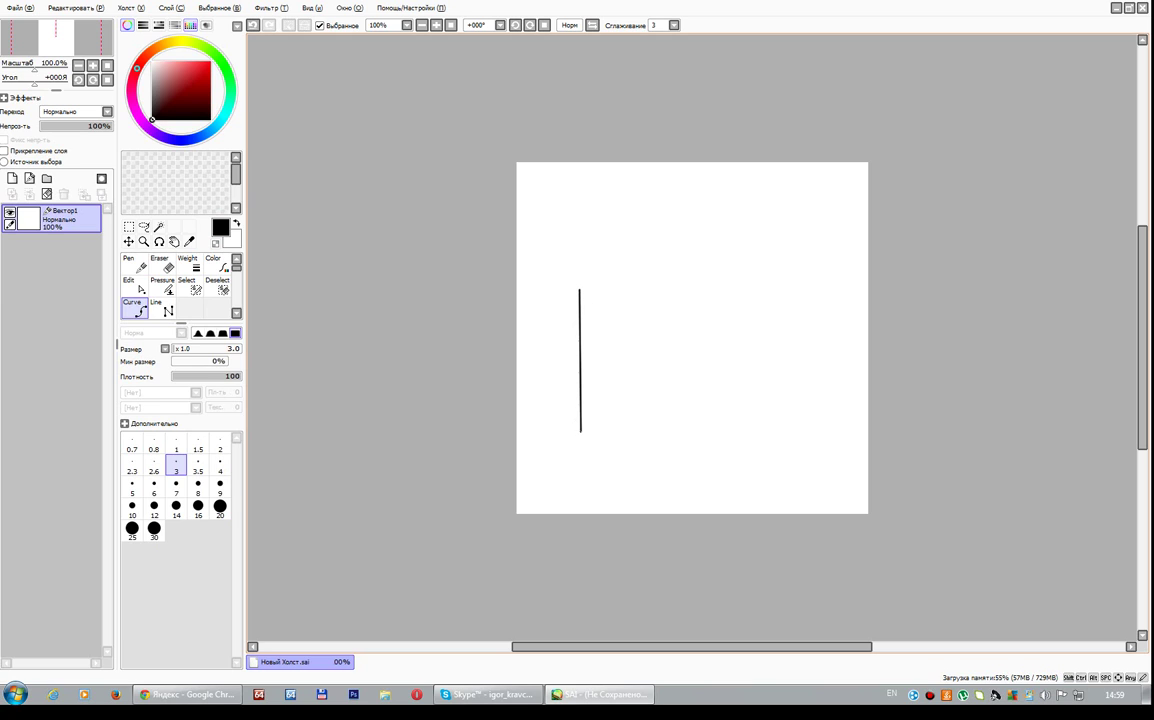
click(582, 446)
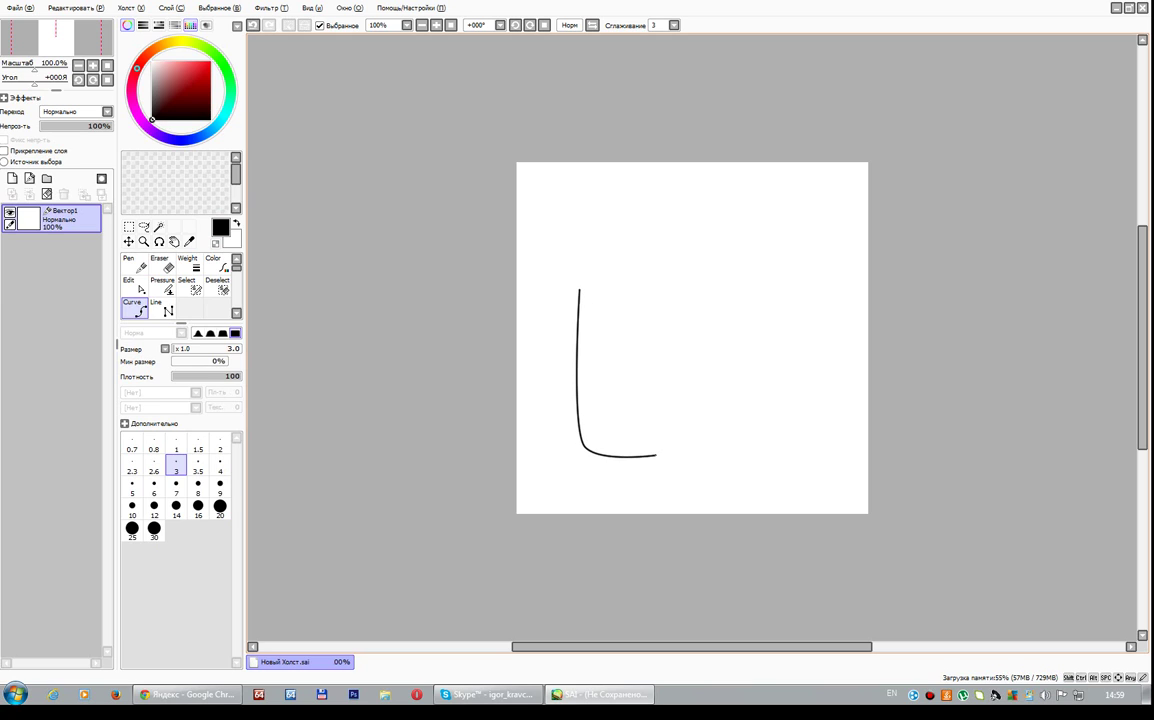
click(808, 452)
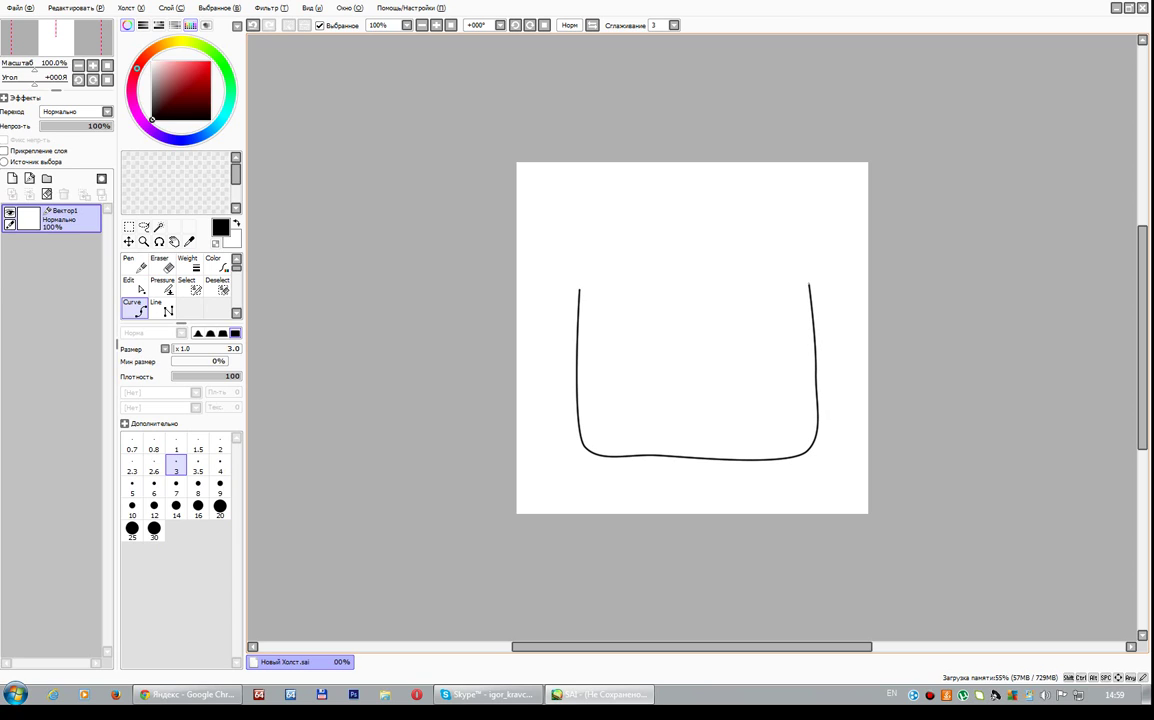
click(815, 283)
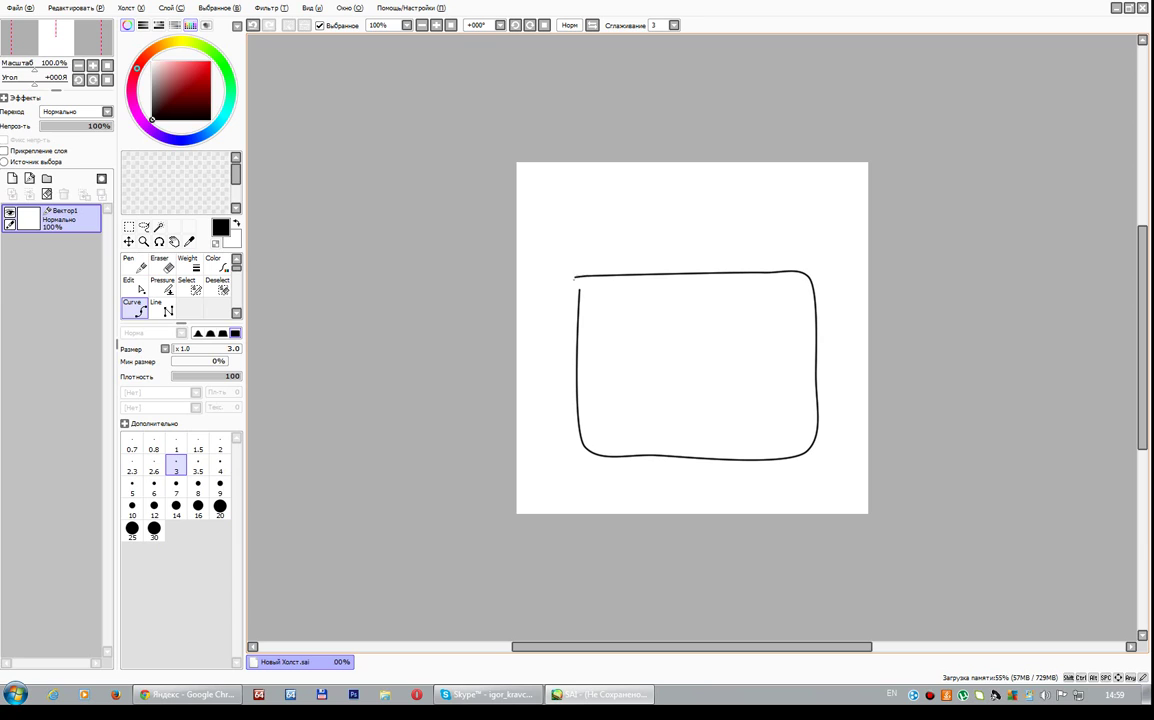
click(579, 289)
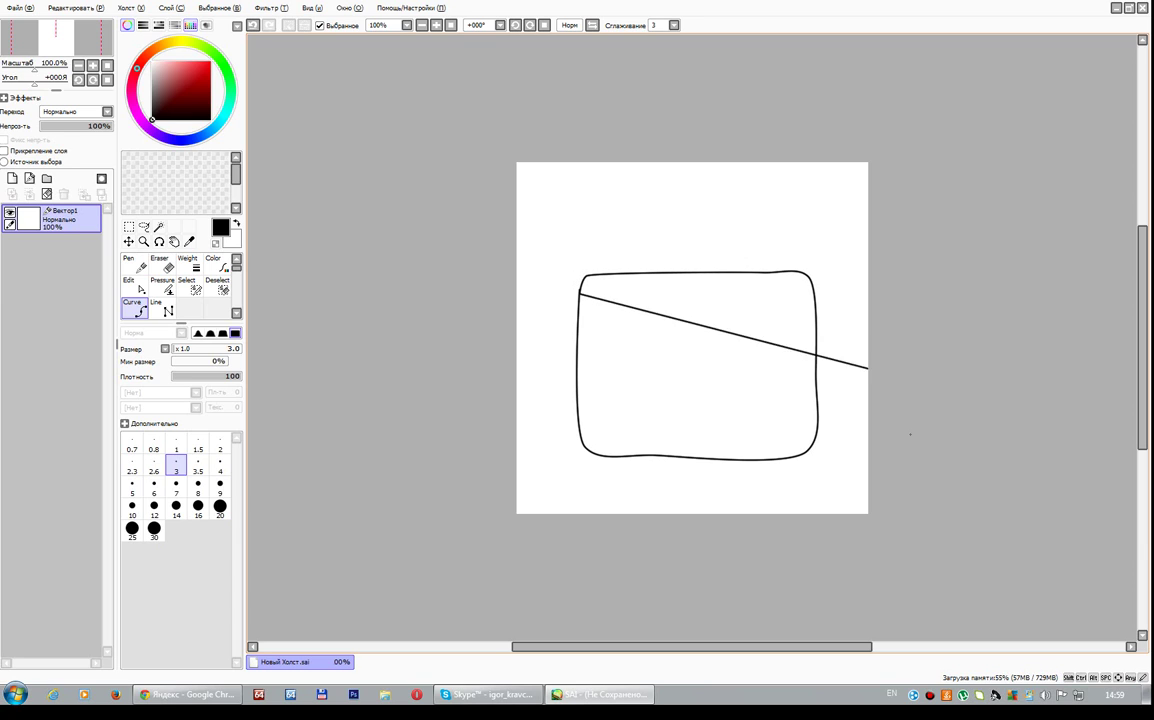
key(Return)
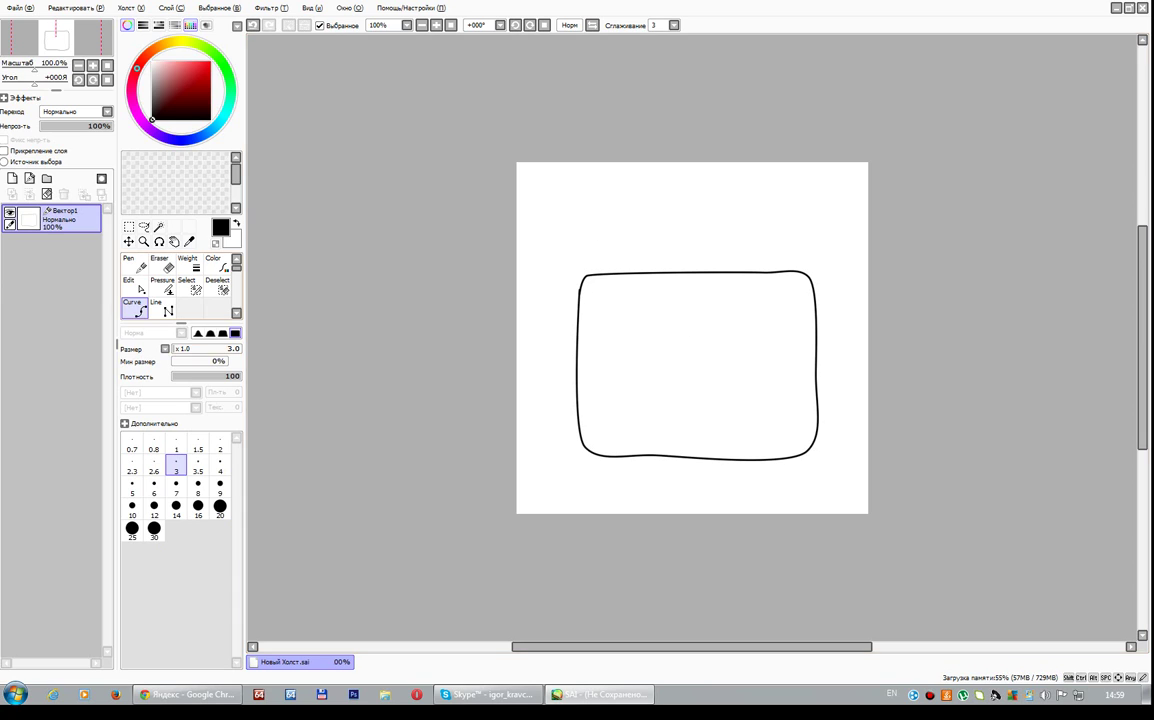
Draw two small rectangular eyes side by side in the upper half of the head with the Line tool.
key(l)
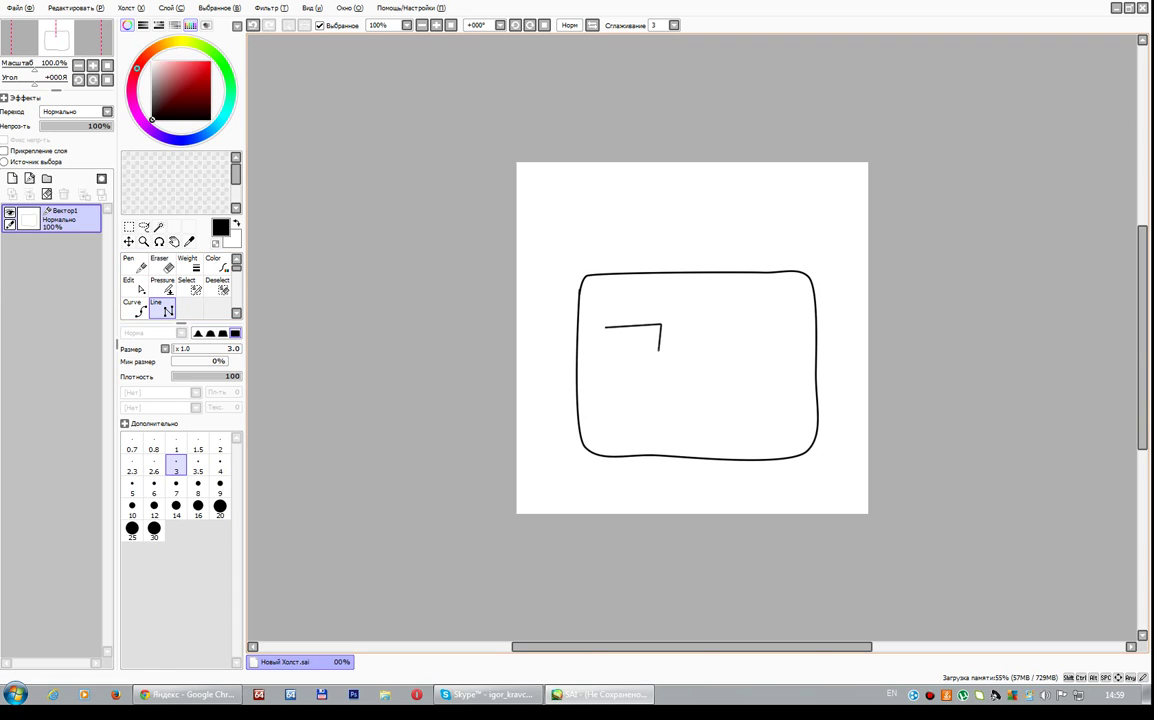
click(658, 350)
click(608, 352)
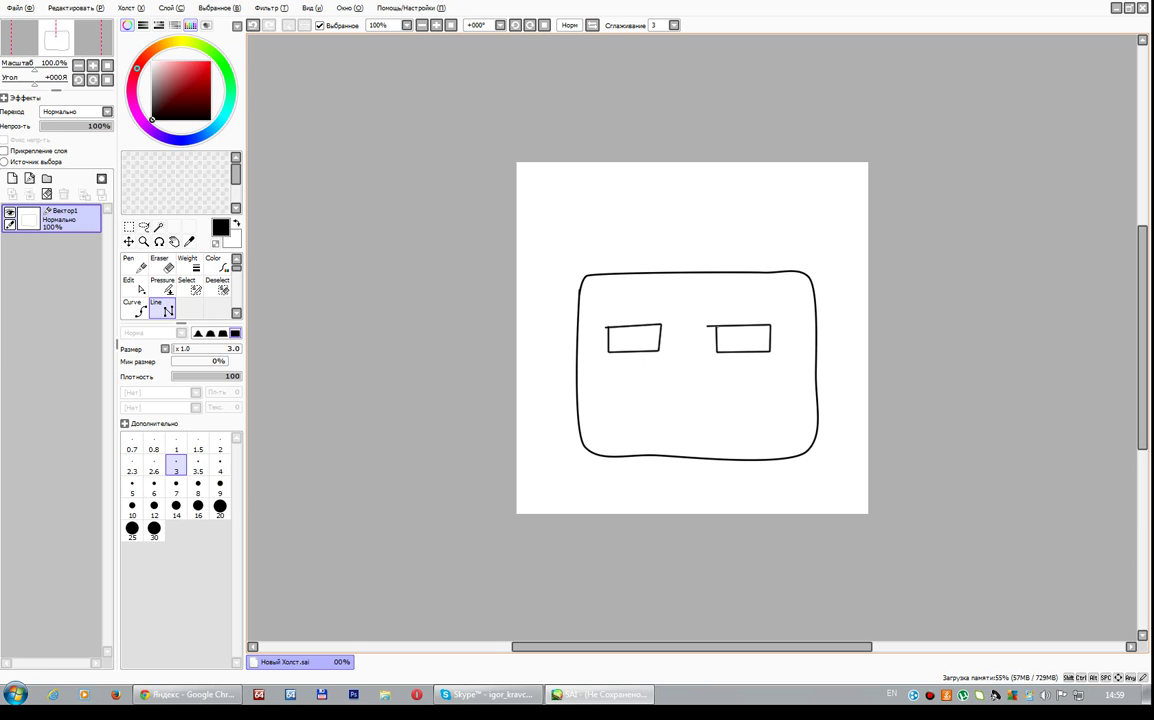
Erase the overhanging line ends at the upper-left corners of both eye rectangles with the size 5 Eraser.
click(162, 265)
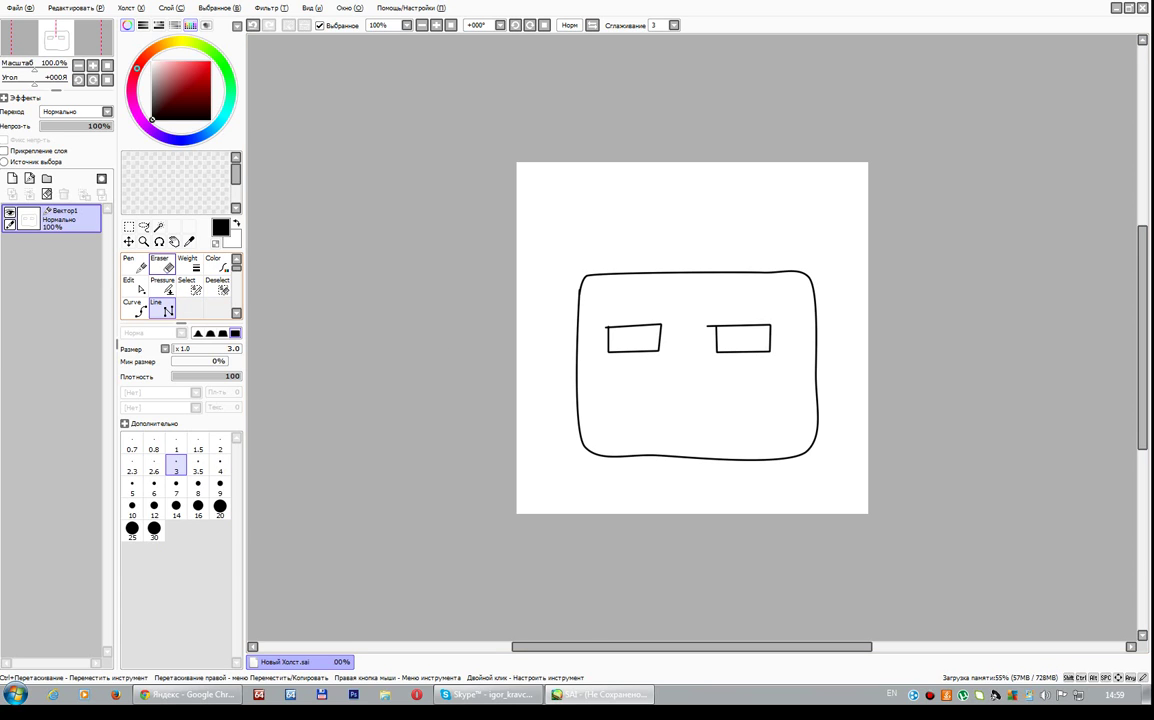
scroll(722, 318, up, 1)
scroll(750, 300, up, 2)
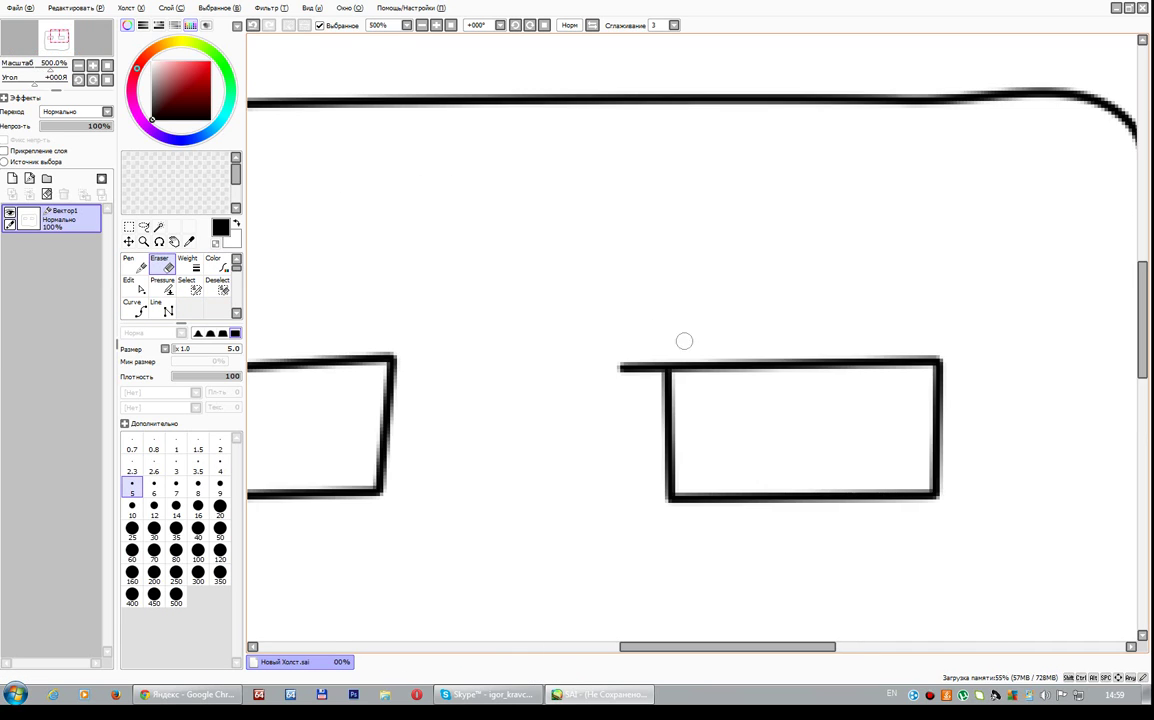
click(638, 372)
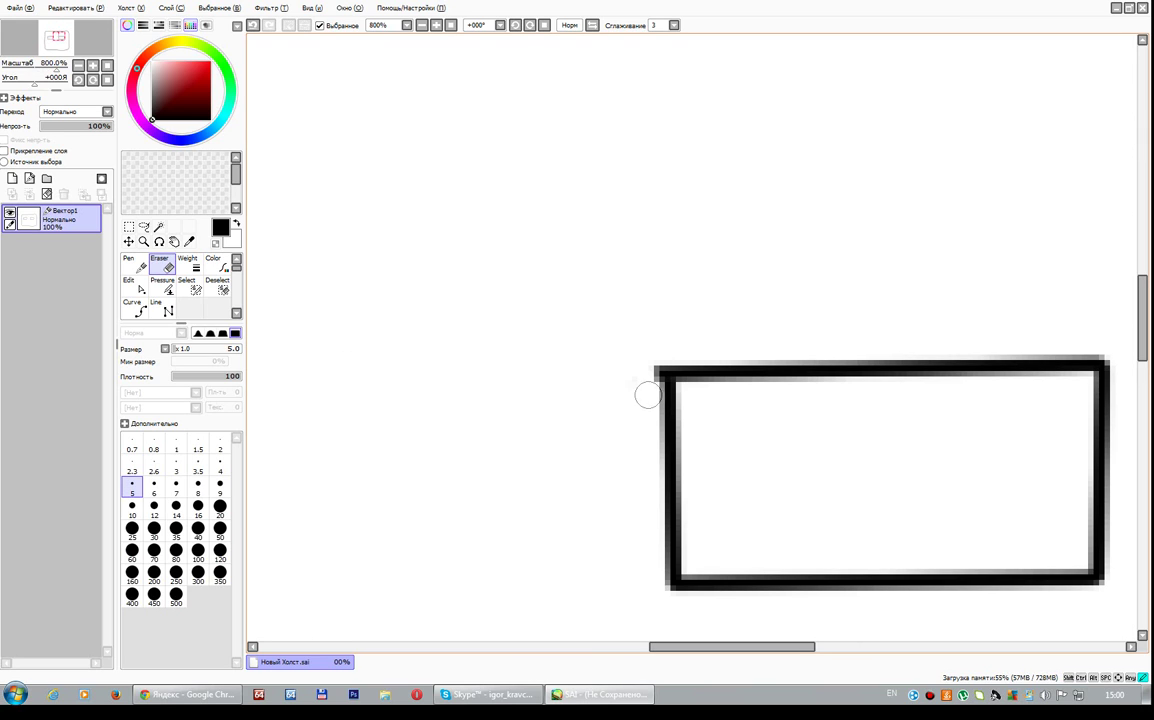
scroll(572, 358, down, 4)
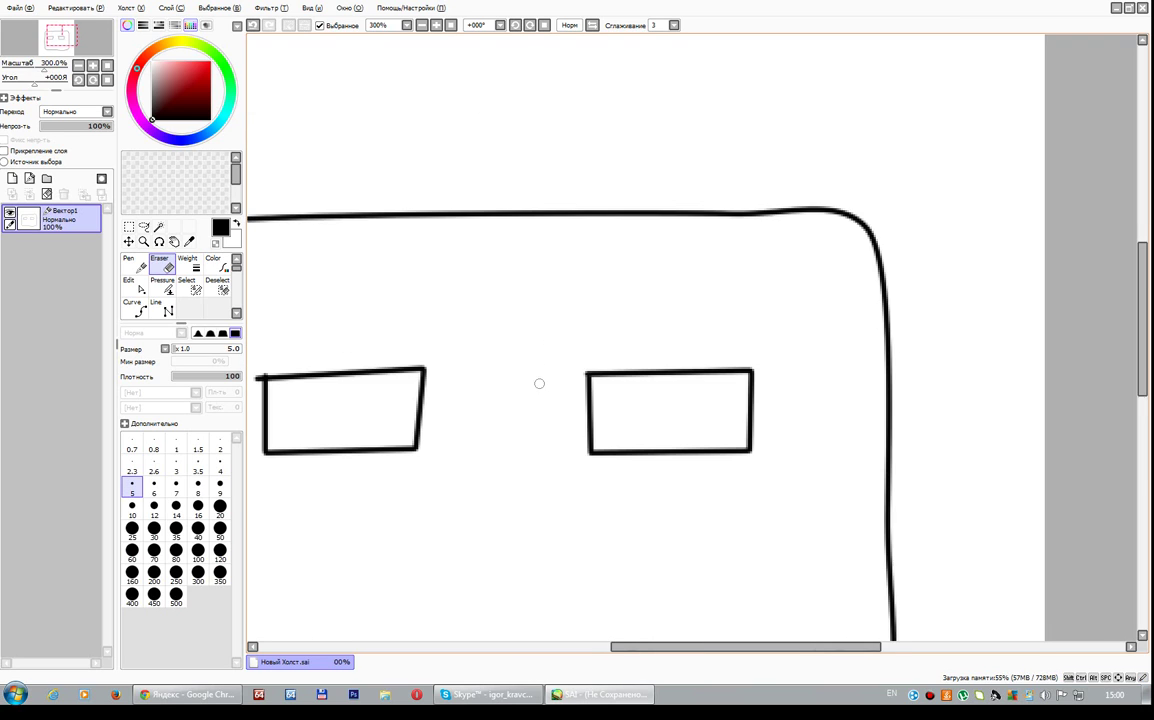
scroll(381, 417, up, 5)
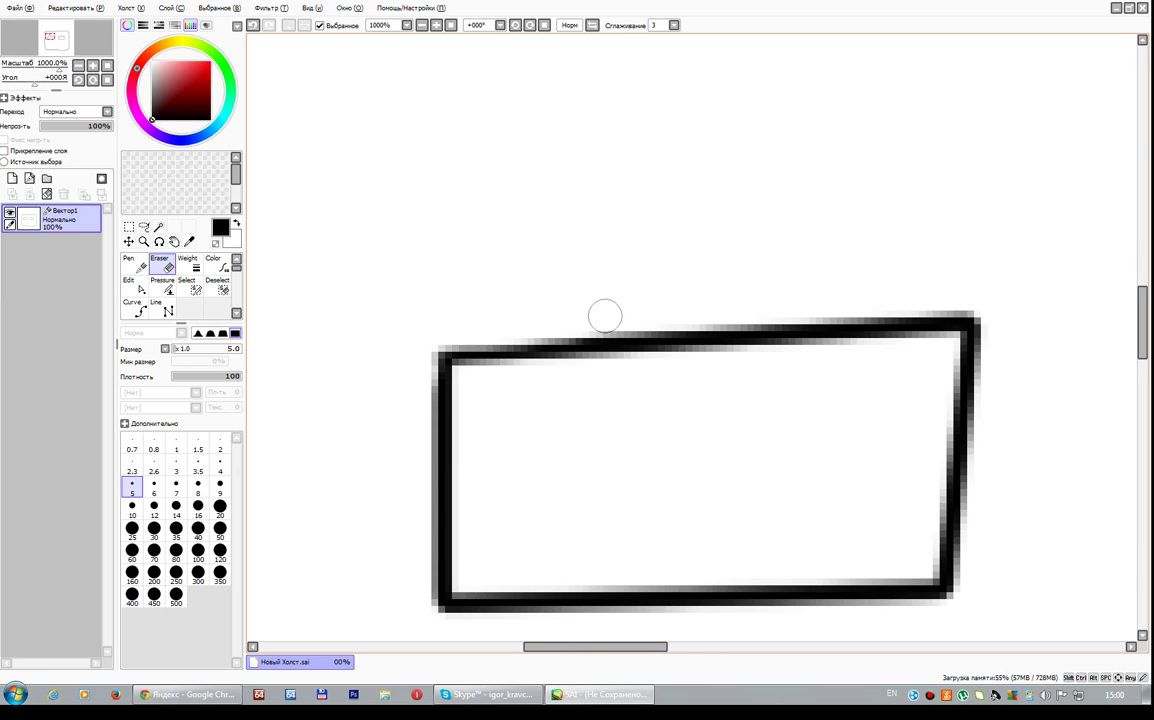
scroll(721, 331, down, 2)
scroll(721, 331, down, 1)
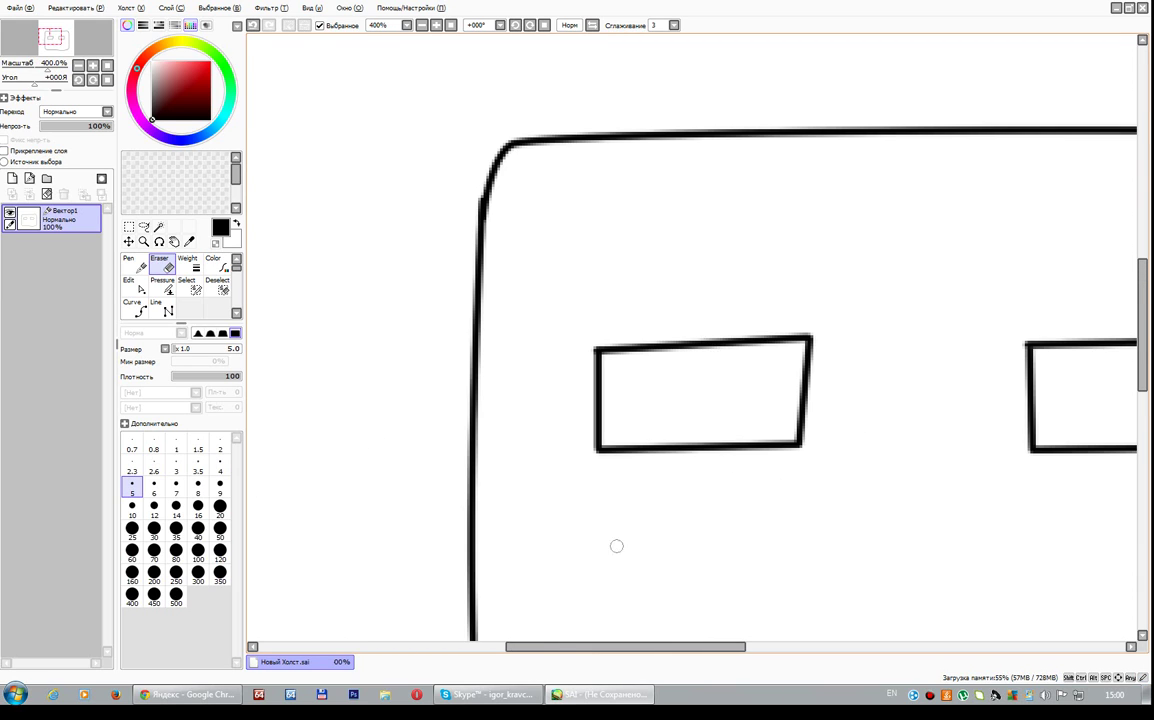
Draw a vertical dividing line through the middle of each eye rectangle with the Line tool at size 3.
scroll(752, 442, down, 3)
drag(736, 580, 569, 580)
click(168, 310)
scroll(705, 427, up, 3)
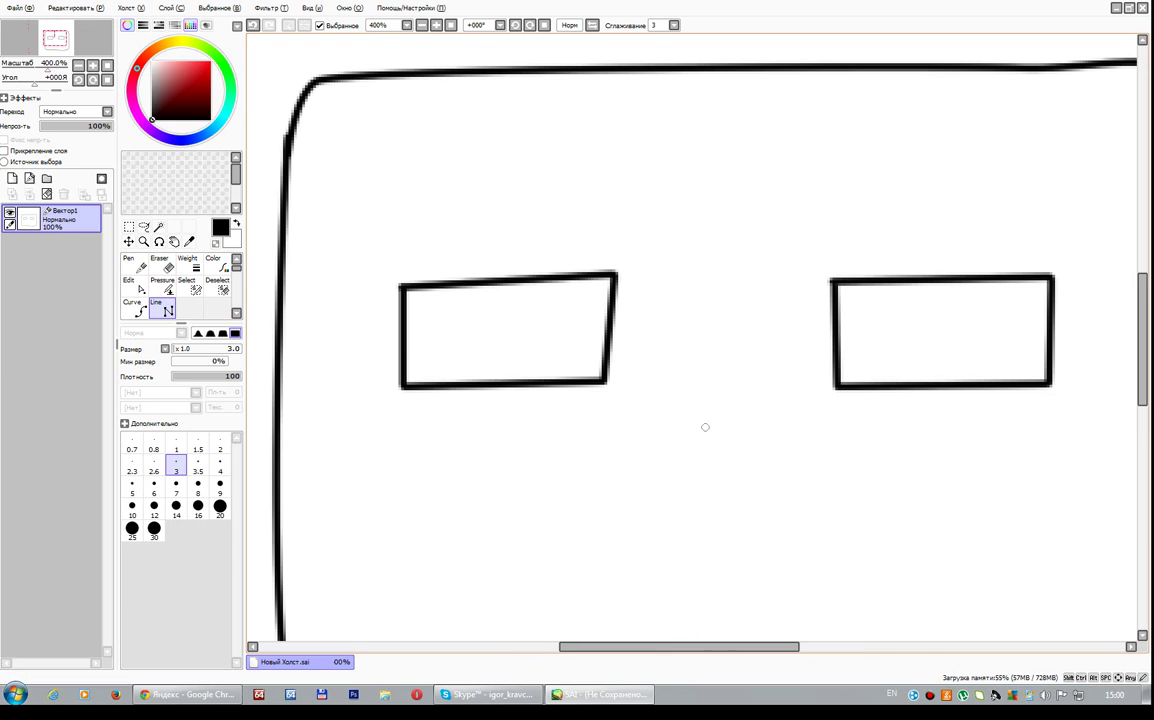
drag(497, 278, 494, 380)
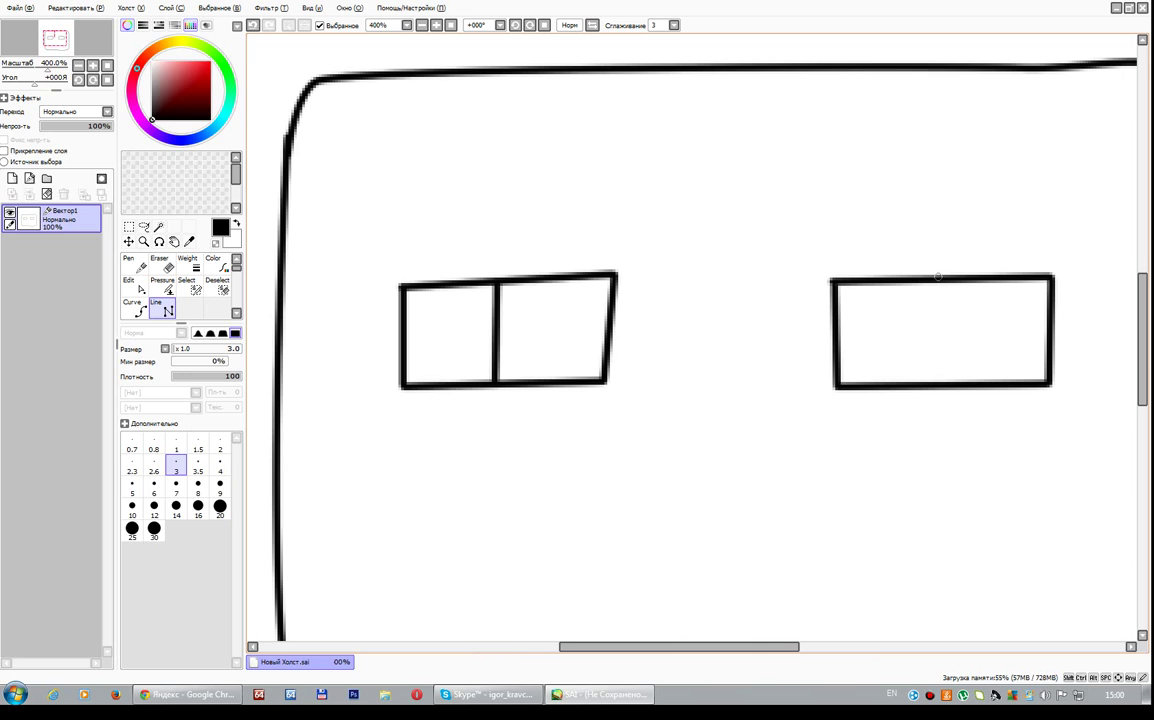
drag(946, 277, 950, 383)
Draw a closed open-mouth outline with a sagging upper edge below the eyes using the Curve tool at size 3.
scroll(948, 383, down, 3)
click(134, 308)
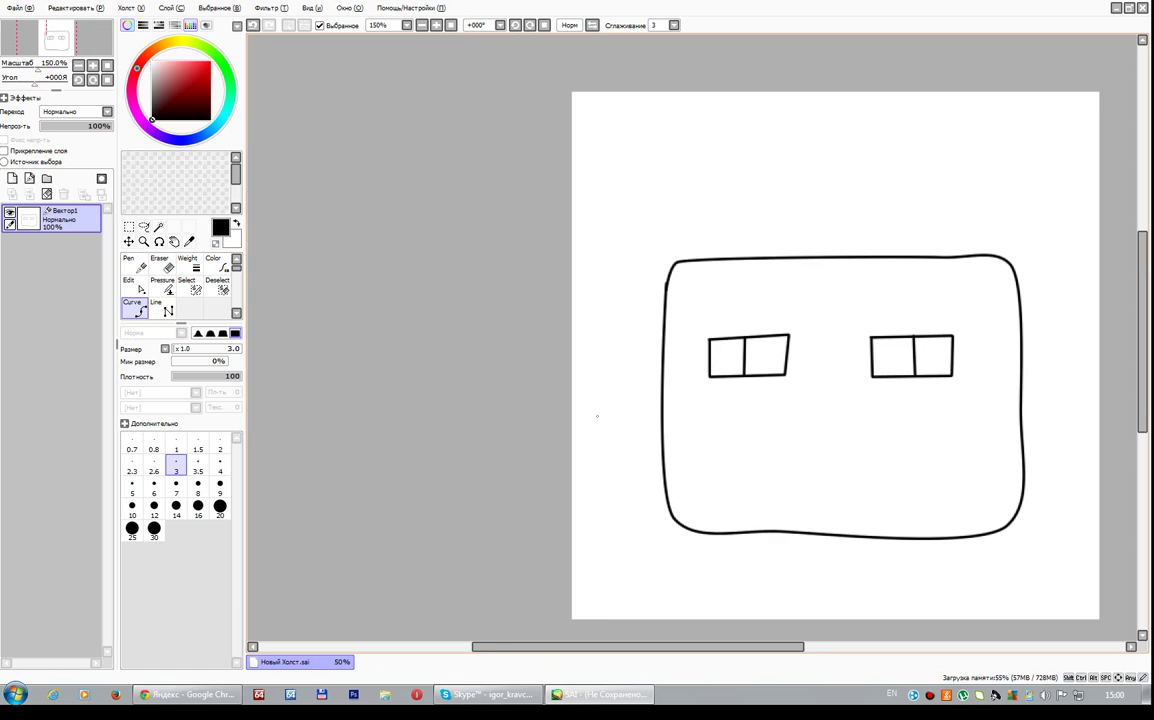
scroll(823, 425, up, 2)
scroll(761, 565, down, 2)
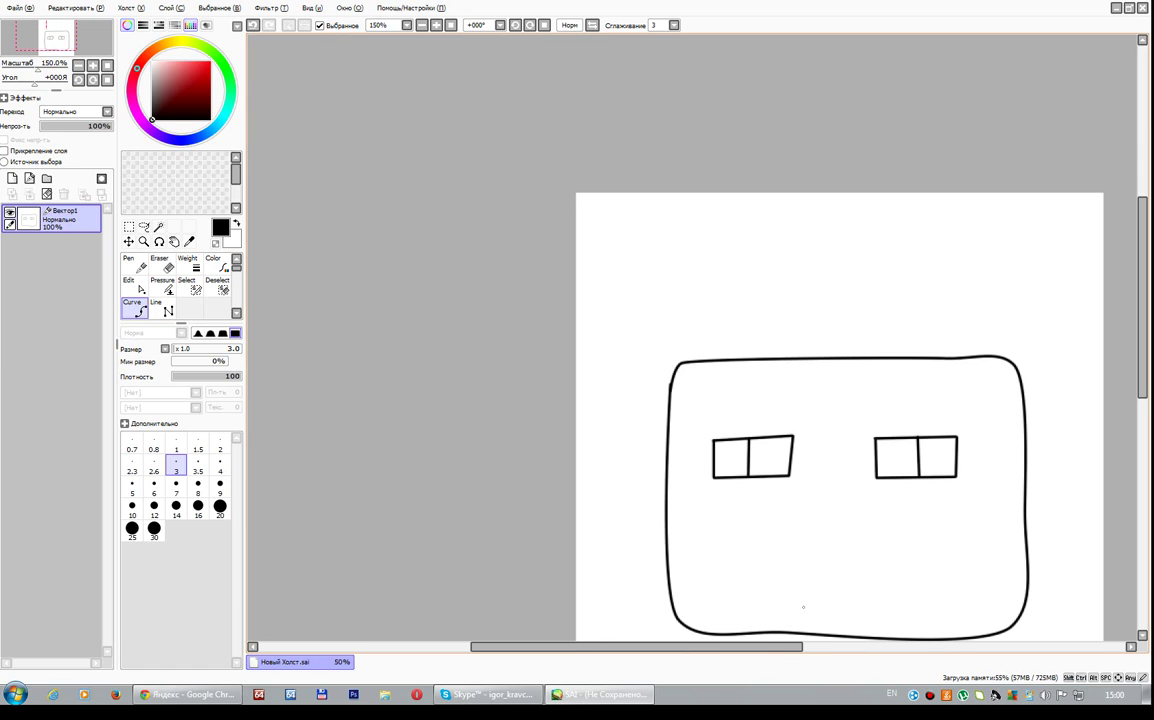
scroll(839, 592, up, 2)
scroll(804, 556, down, 2)
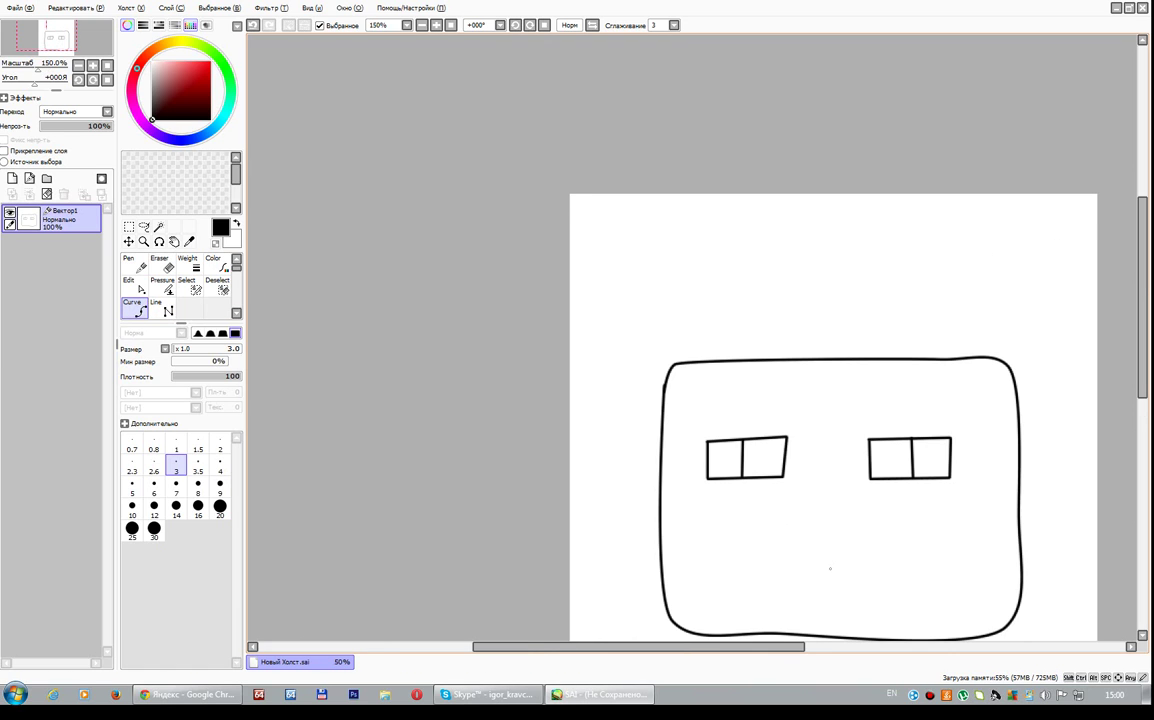
scroll(840, 556, up, 2)
scroll(1030, 610, up, 1)
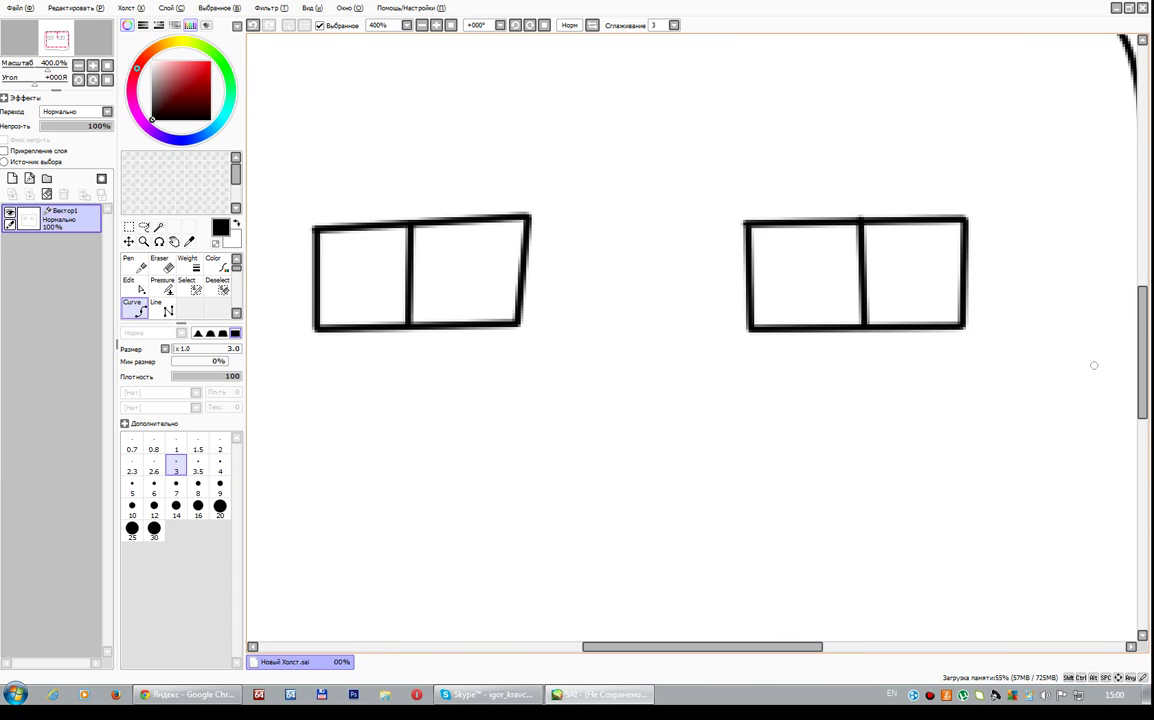
scroll(600, 366, down, 3)
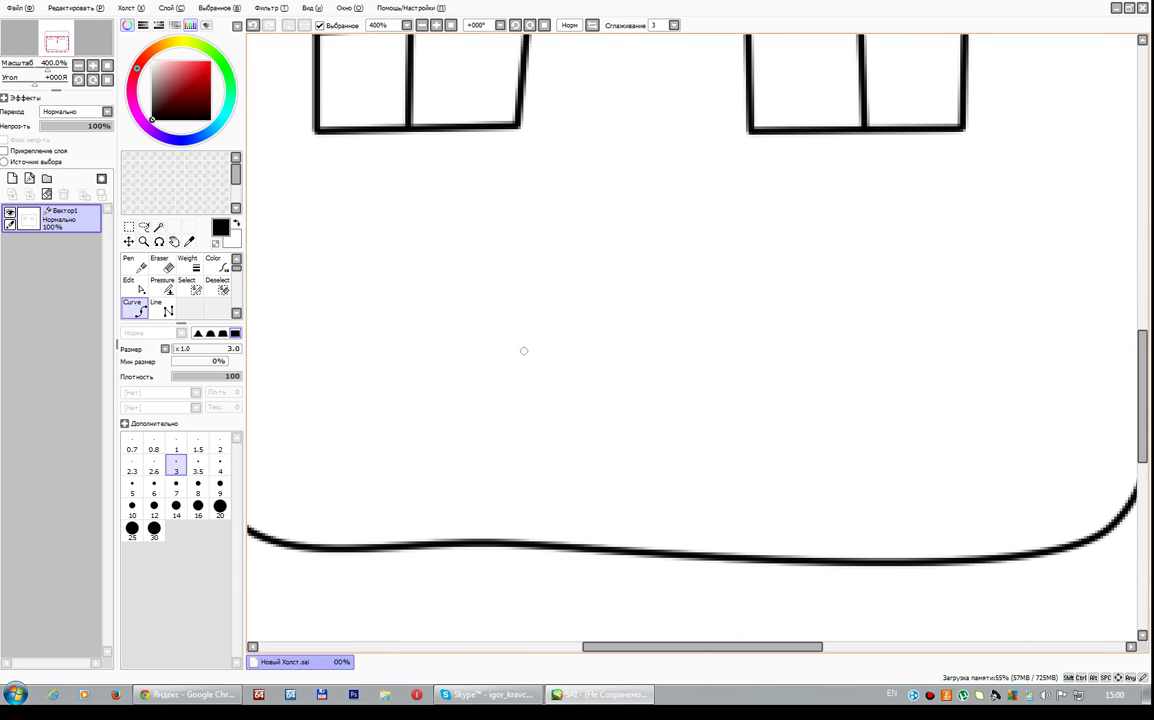
mouse_move(503, 302)
mouse_down()
mouse_move(540, 322)
mouse_move(599, 325)
mouse_move(740, 297)
mouse_up()
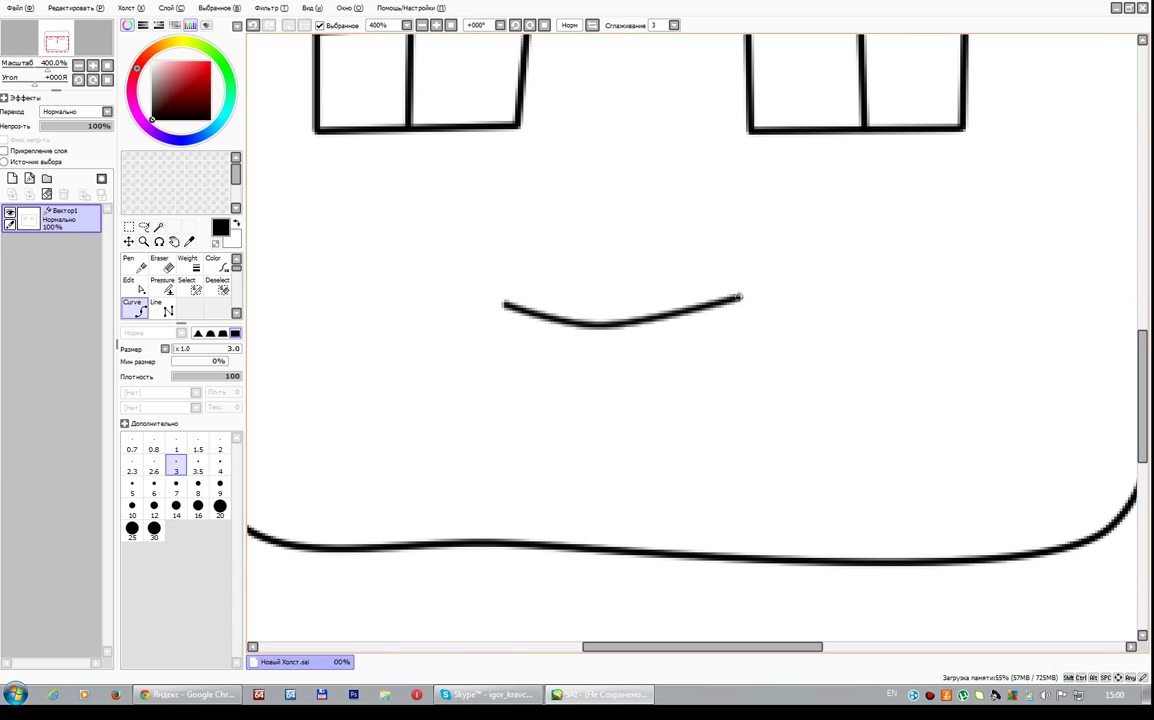
click(750, 290)
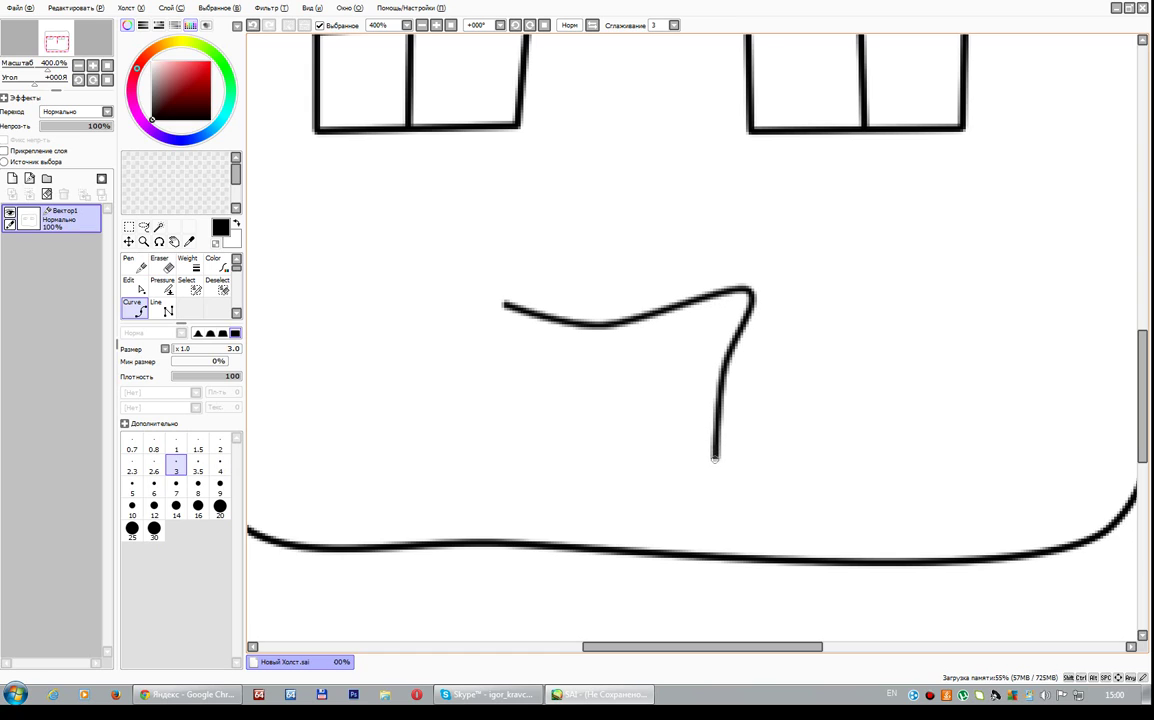
click(714, 458)
click(522, 474)
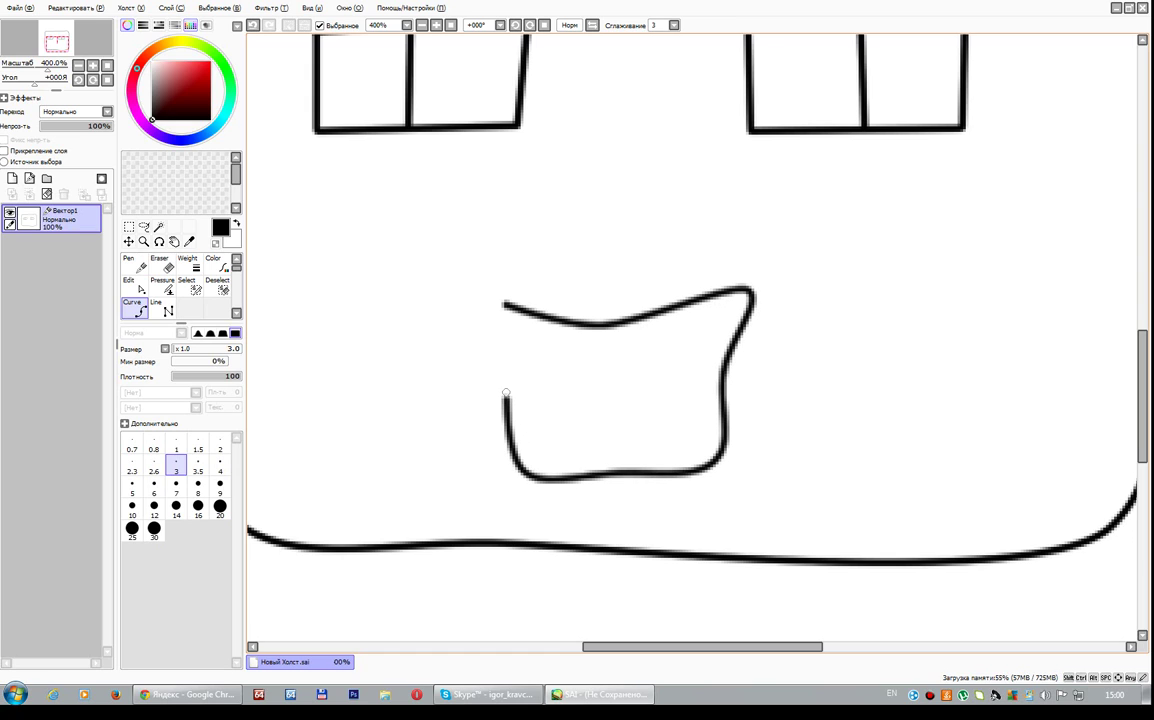
click(505, 395)
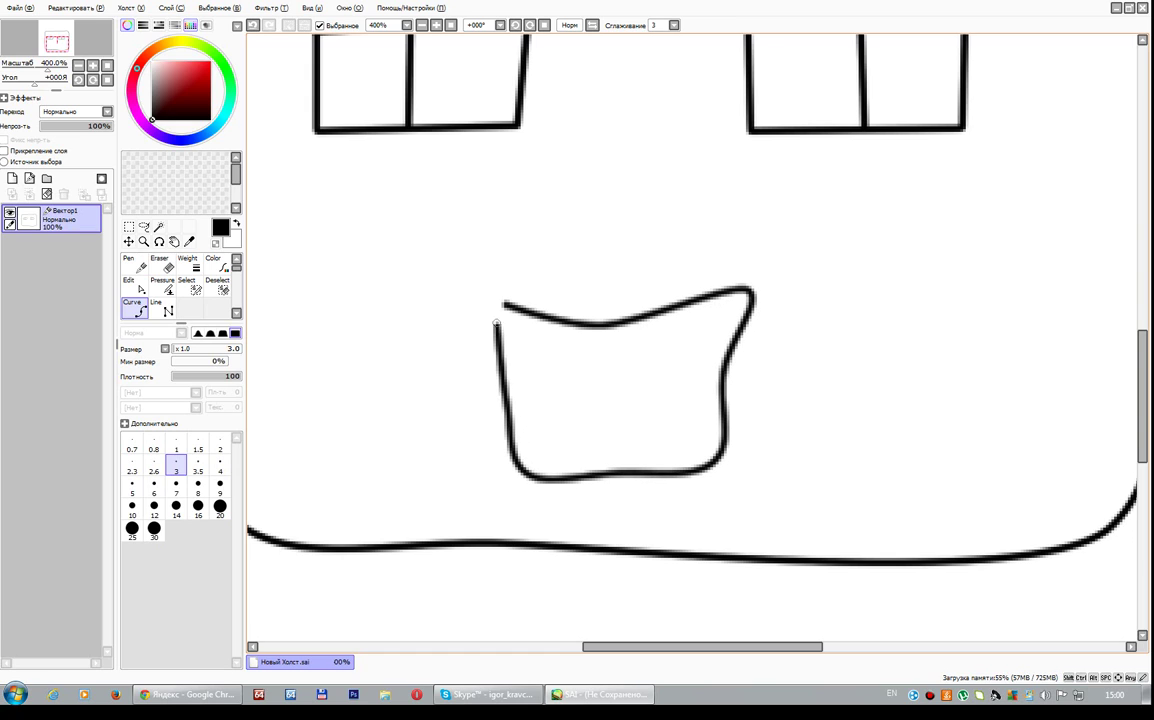
Draw a short arched tongue line from the middle of the mouth to its right edge.
click(600, 390)
click(652, 376)
double_click(719, 388)
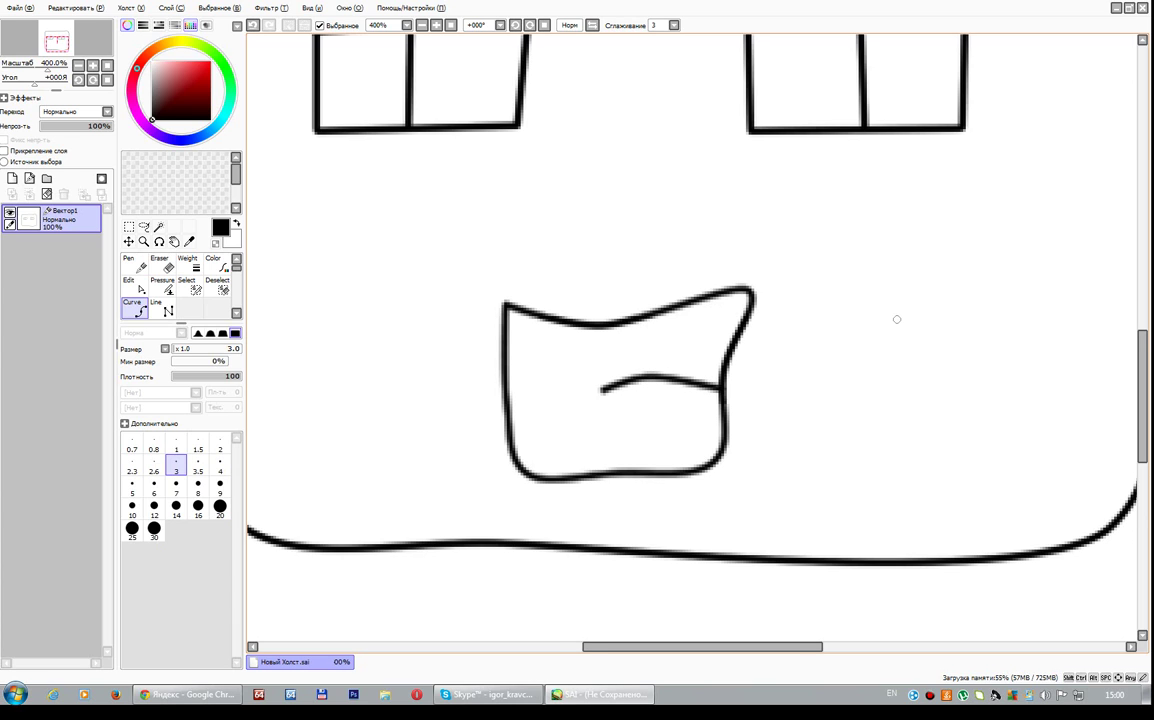
Reshape the mouth outline with the Edit tool, bending its left side inward and raising its lower-left corner slightly.
scroll(897, 319, down, 3)
drag(690, 646, 731, 646)
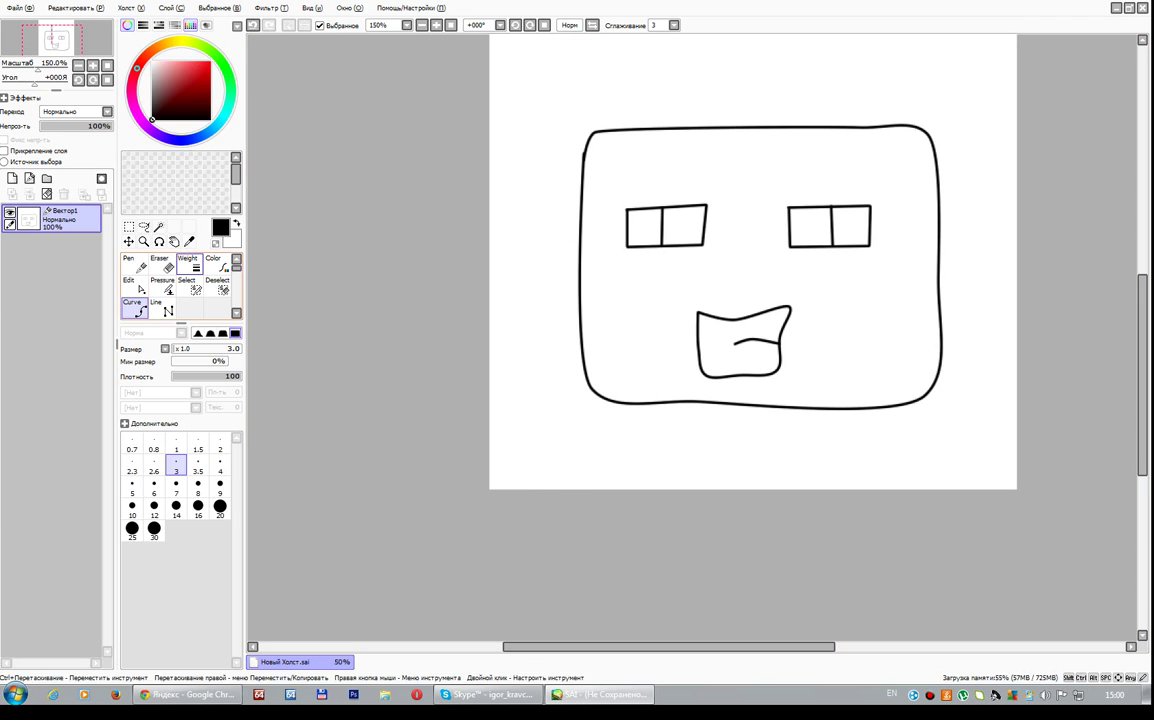
click(136, 285)
scroll(712, 324, up, 3)
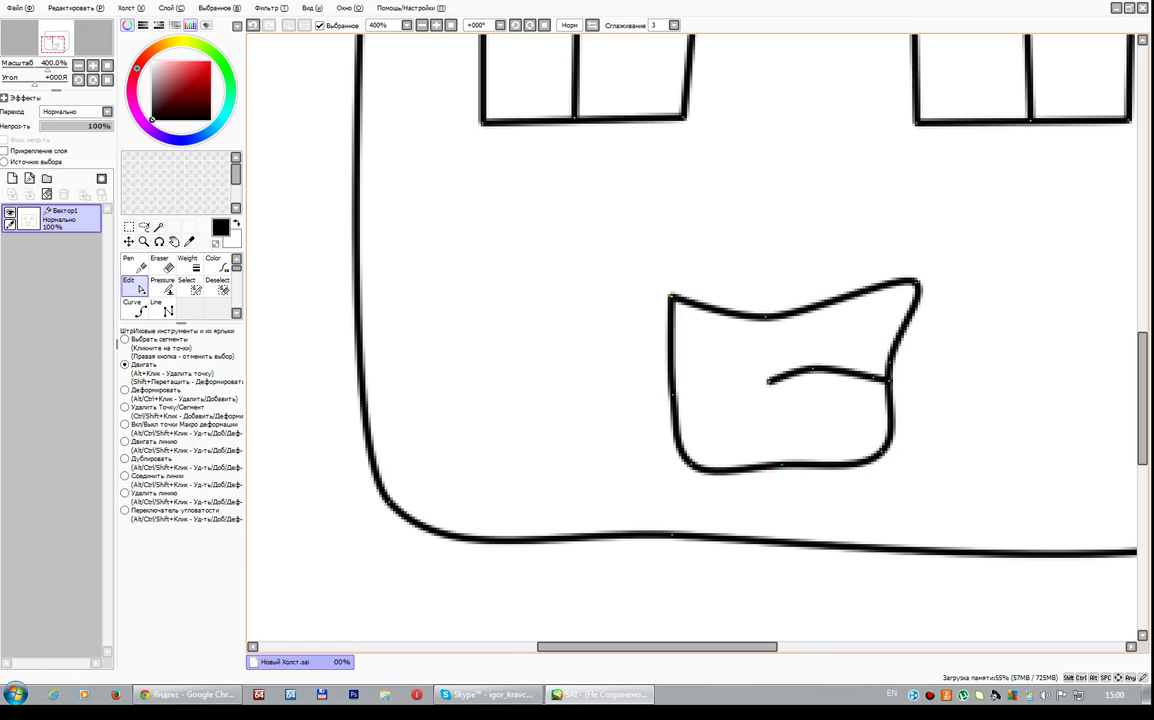
drag(676, 386, 712, 385)
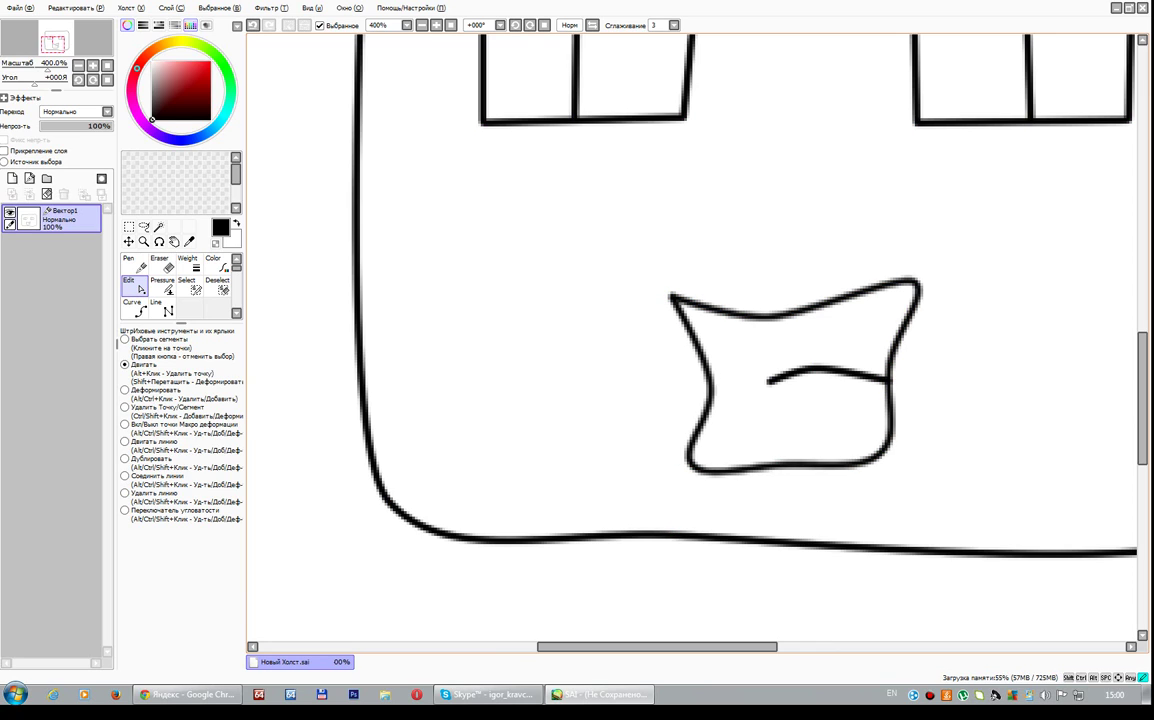
drag(690, 463, 687, 452)
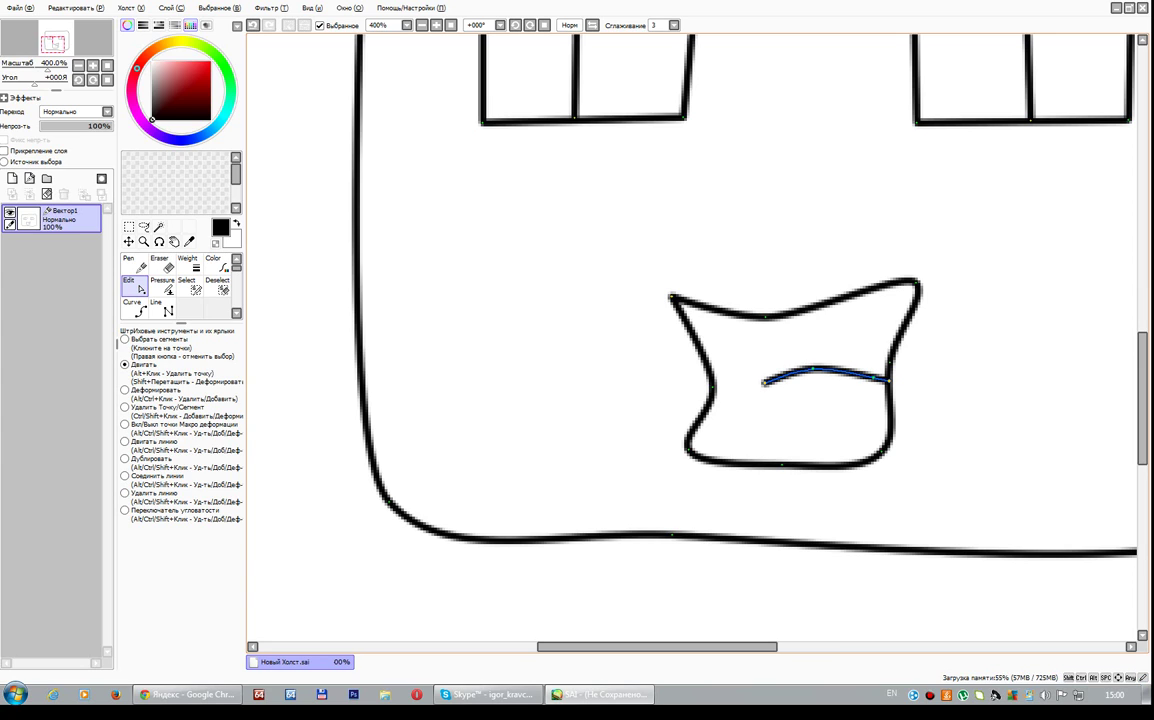
Move the tongue line's points to form a gentle wave that extends further left inside the mouth.
drag(812, 368, 744, 362)
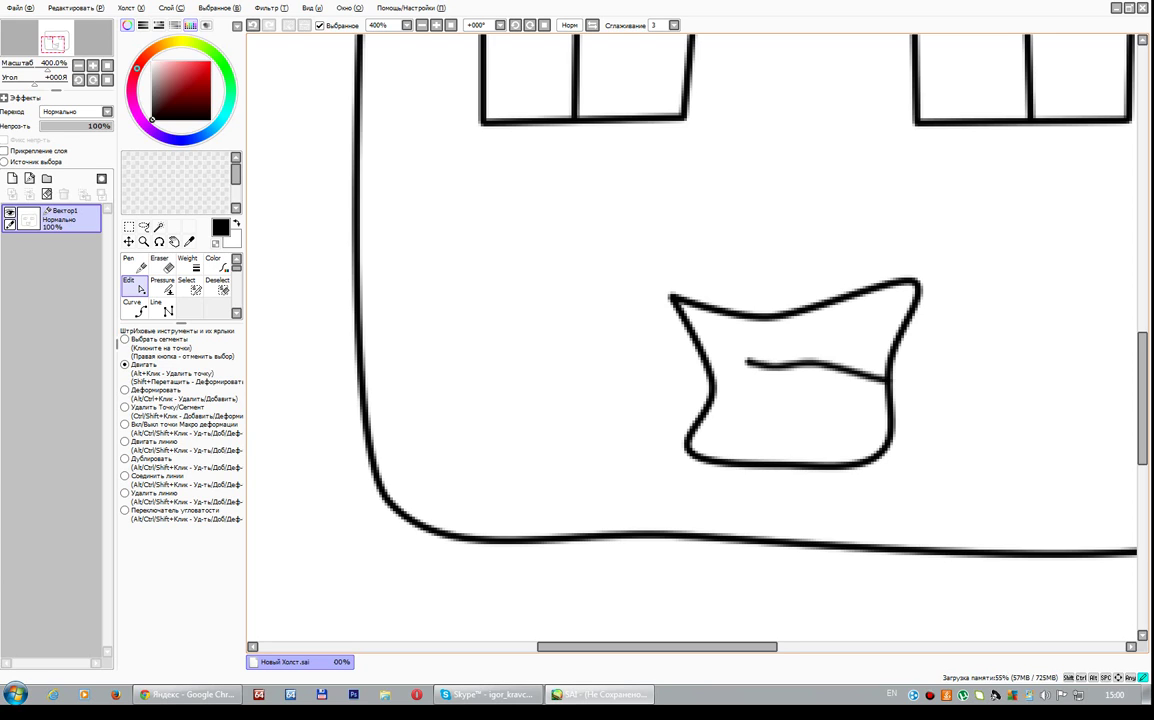
scroll(1010, 305, down, 2)
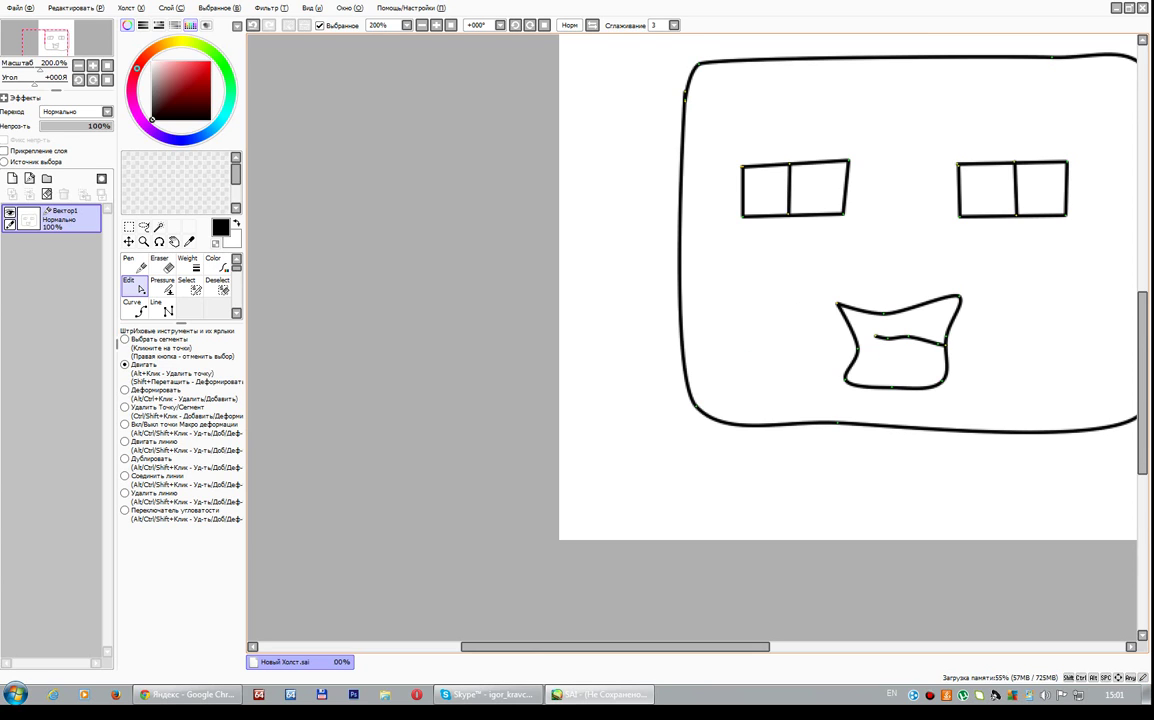
scroll(898, 345, down, 1)
scroll(898, 345, up, 4)
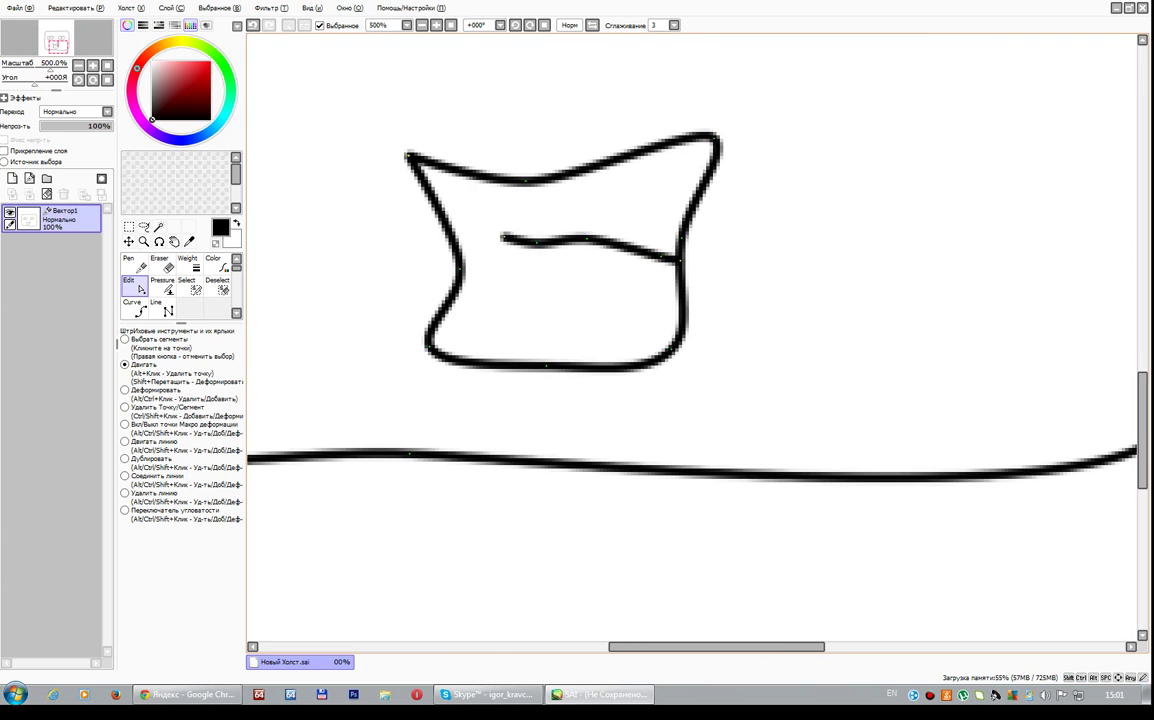
mouse_move(540, 242)
mouse_down()
mouse_move(540, 266)
mouse_move(530, 259)
mouse_up()
scroll(712, 210, down, 1)
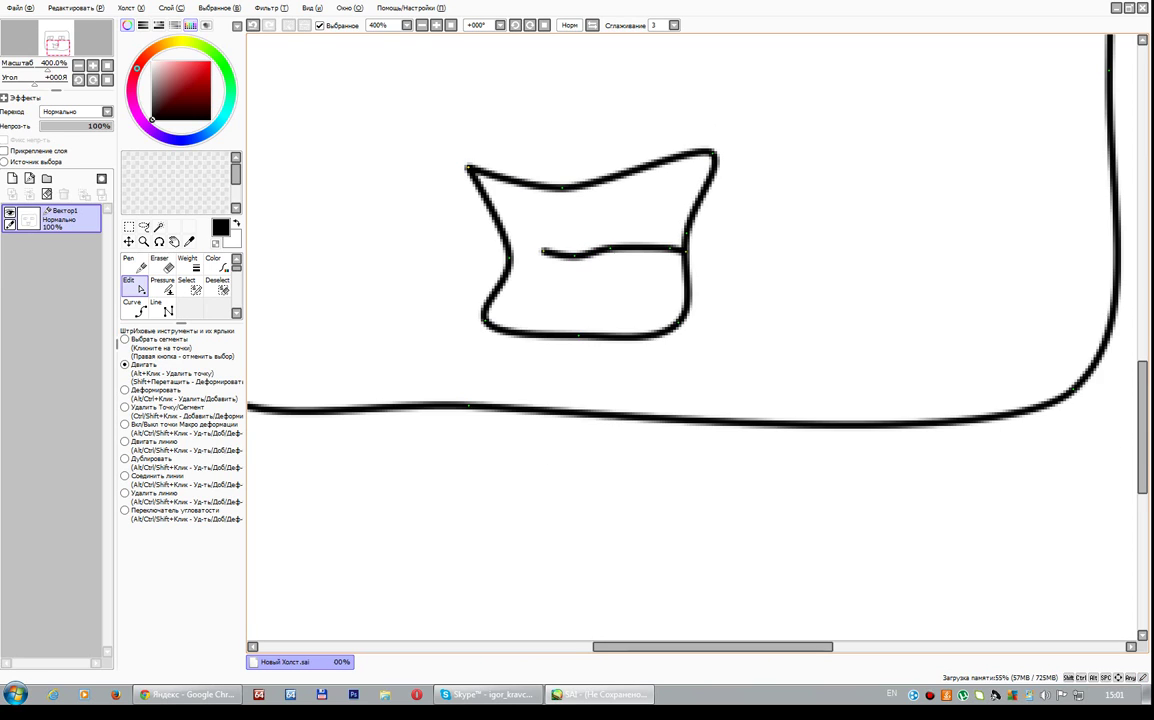
Draw a spiky hair outline above the head with the Curve tool at size 3, joining both upper corners of the head.
scroll(760, 235, down, 2)
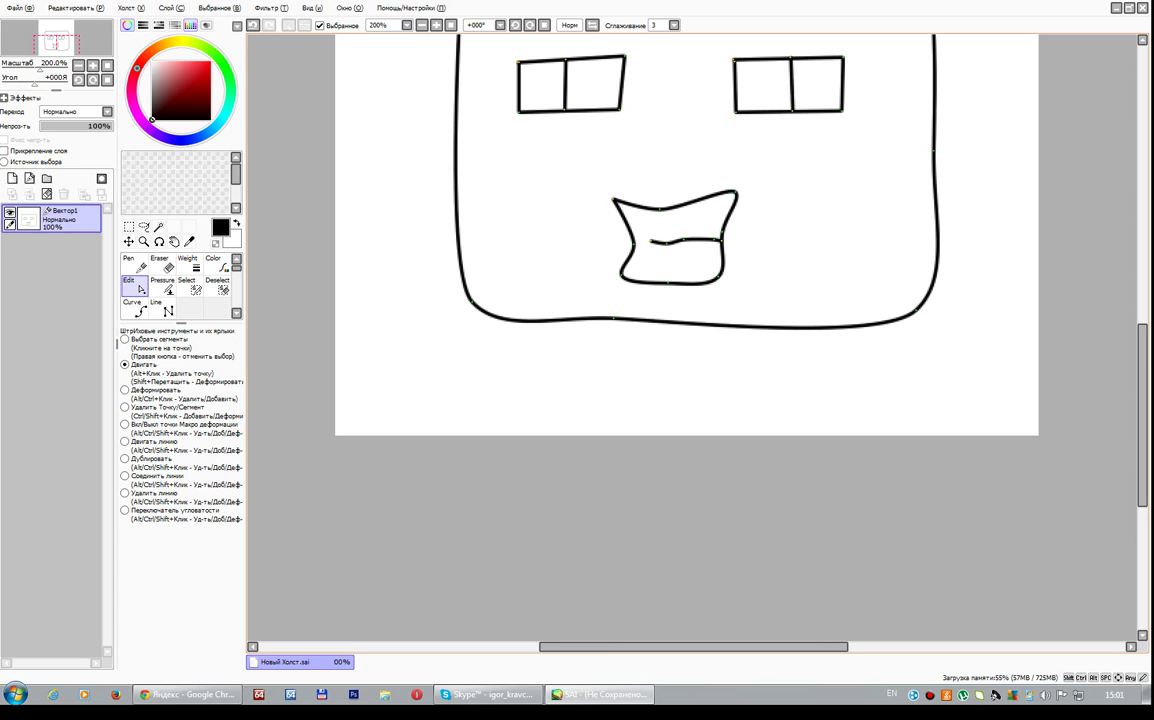
scroll(690, 340, up, 3)
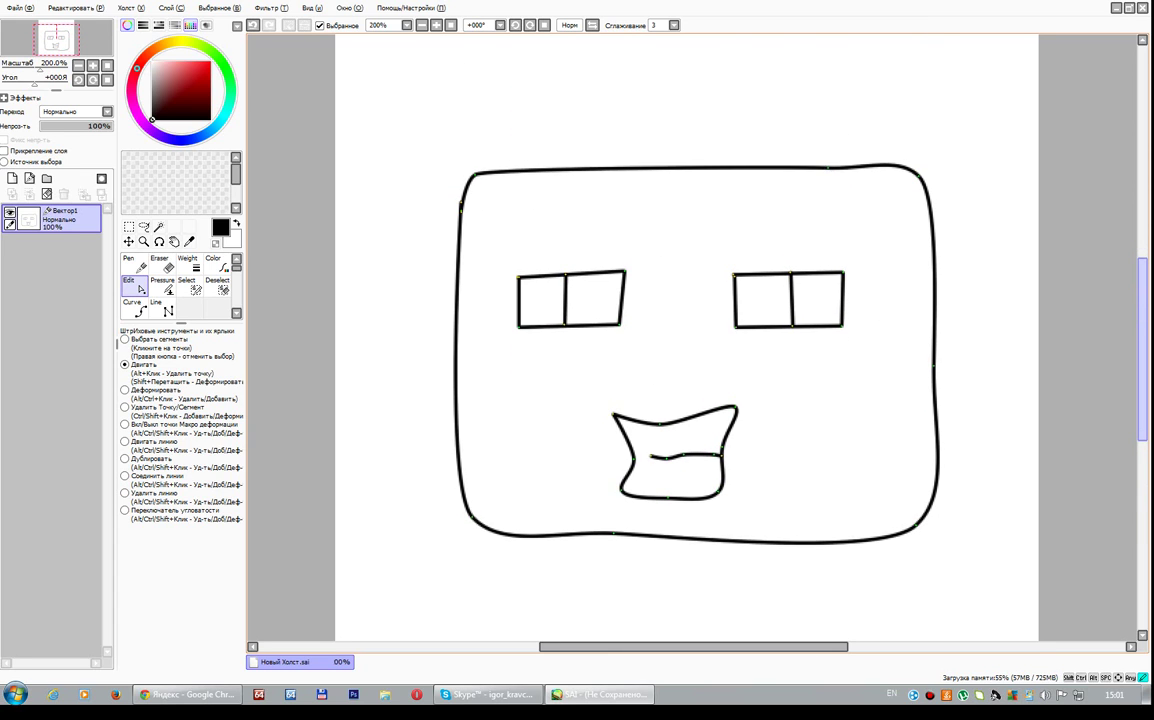
scroll(690, 340, up, 1)
click(134, 308)
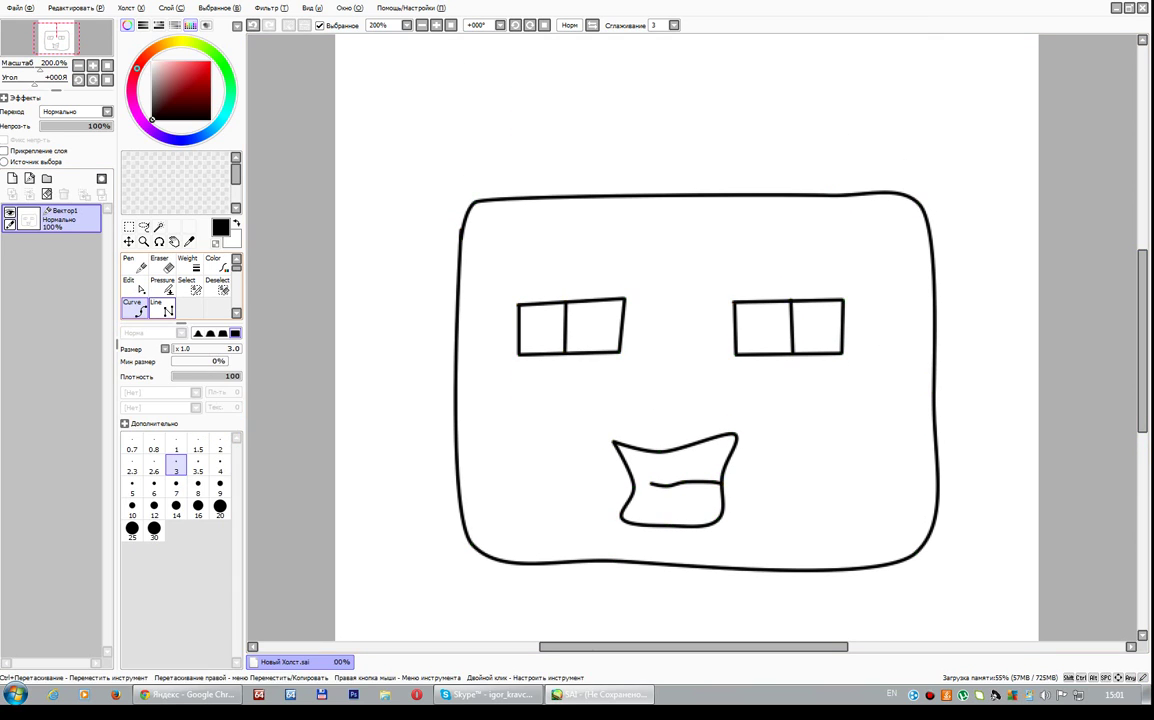
scroll(540, 205, down, 1)
scroll(540, 205, up, 2)
scroll(497, 242, down, 2)
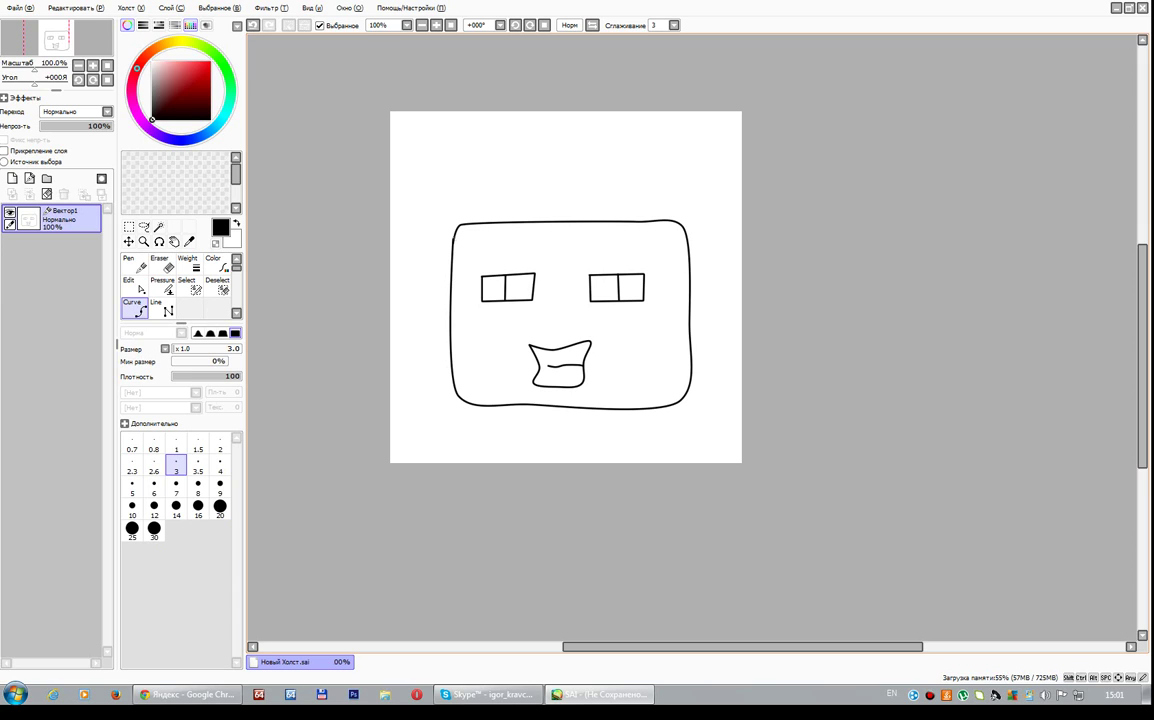
click(453, 230)
click(443, 176)
click(452, 112)
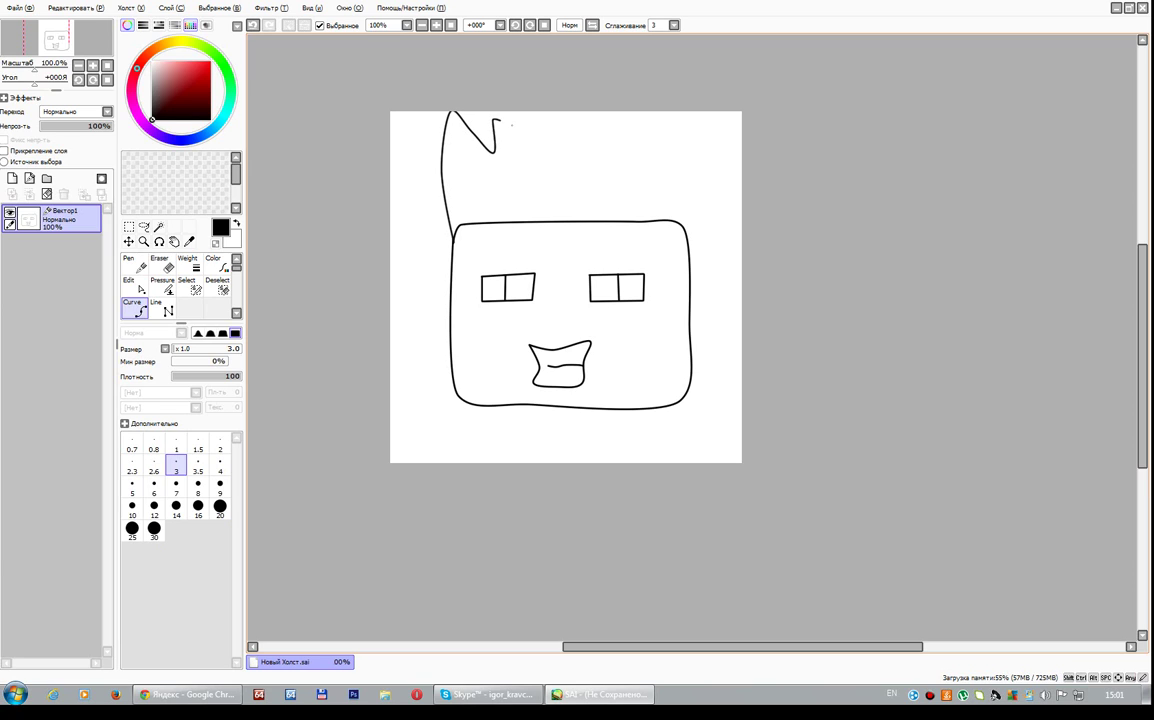
click(515, 122)
click(547, 155)
click(571, 127)
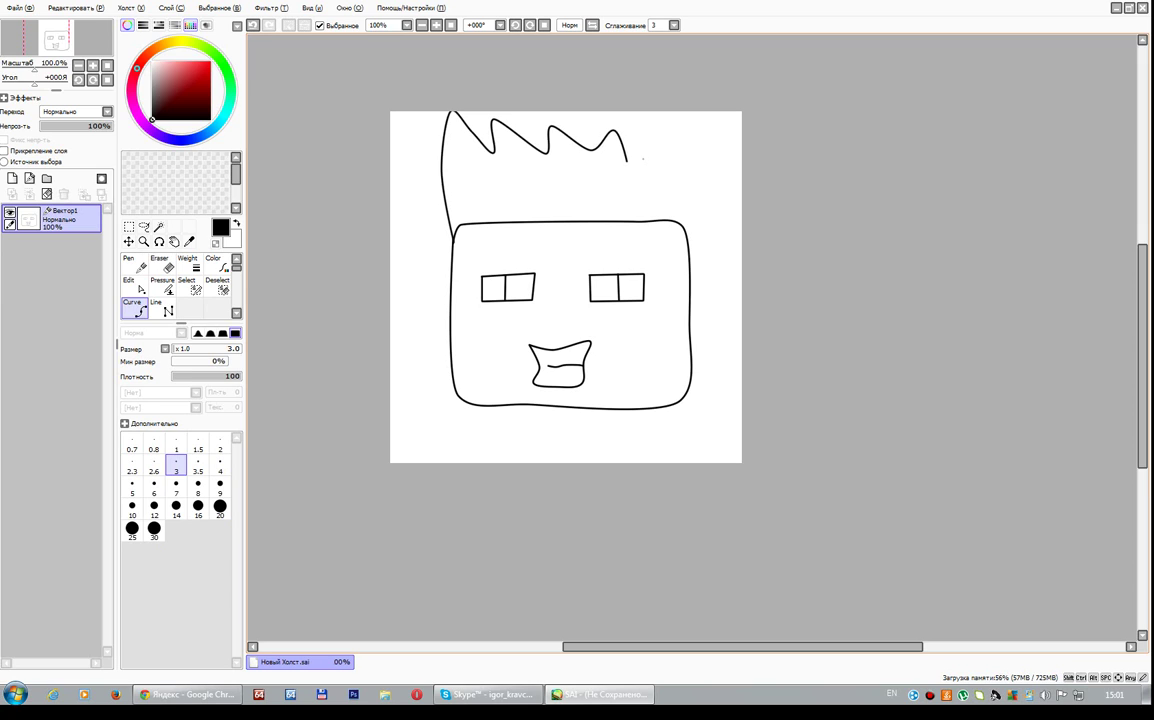
click(628, 159)
click(656, 113)
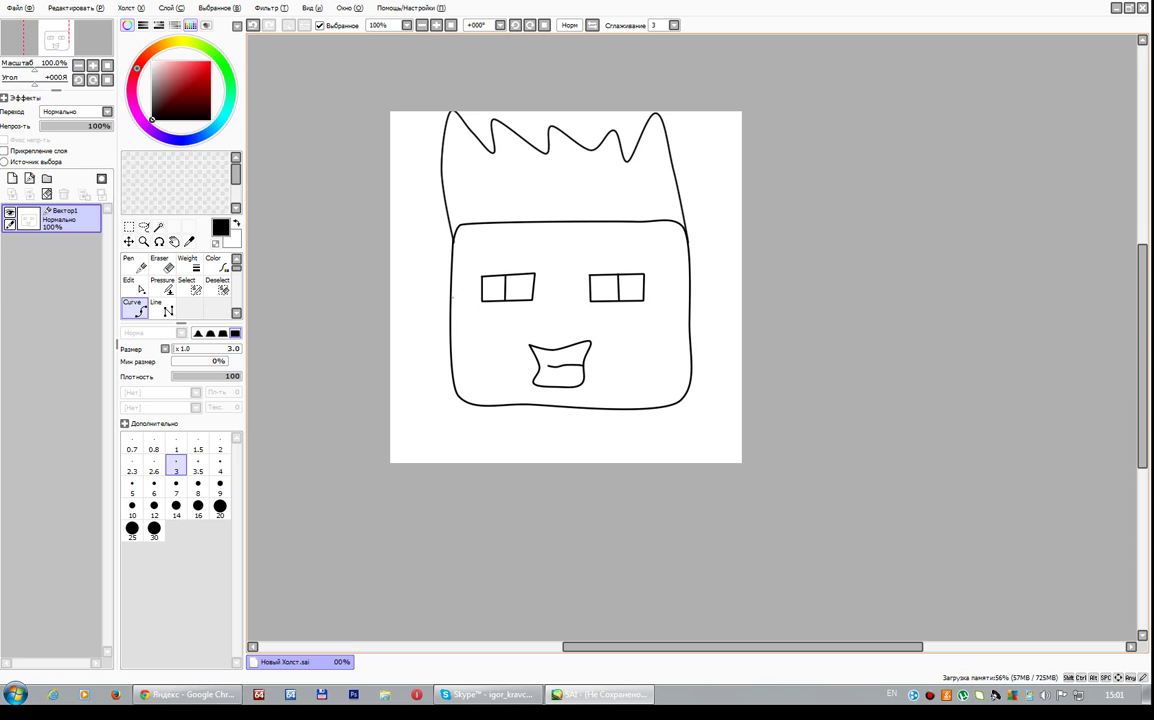
Draw a curved hairline across the forehead above the eyes, with sideburns ending at both sides of the head.
click(452, 298)
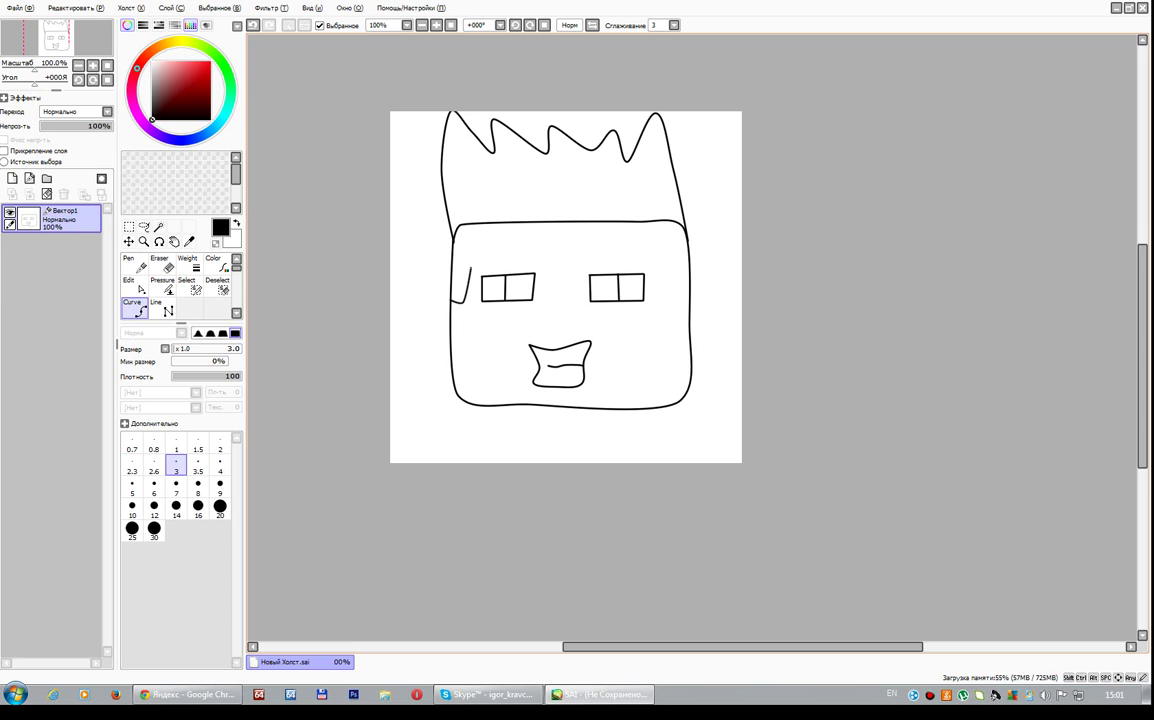
click(469, 266)
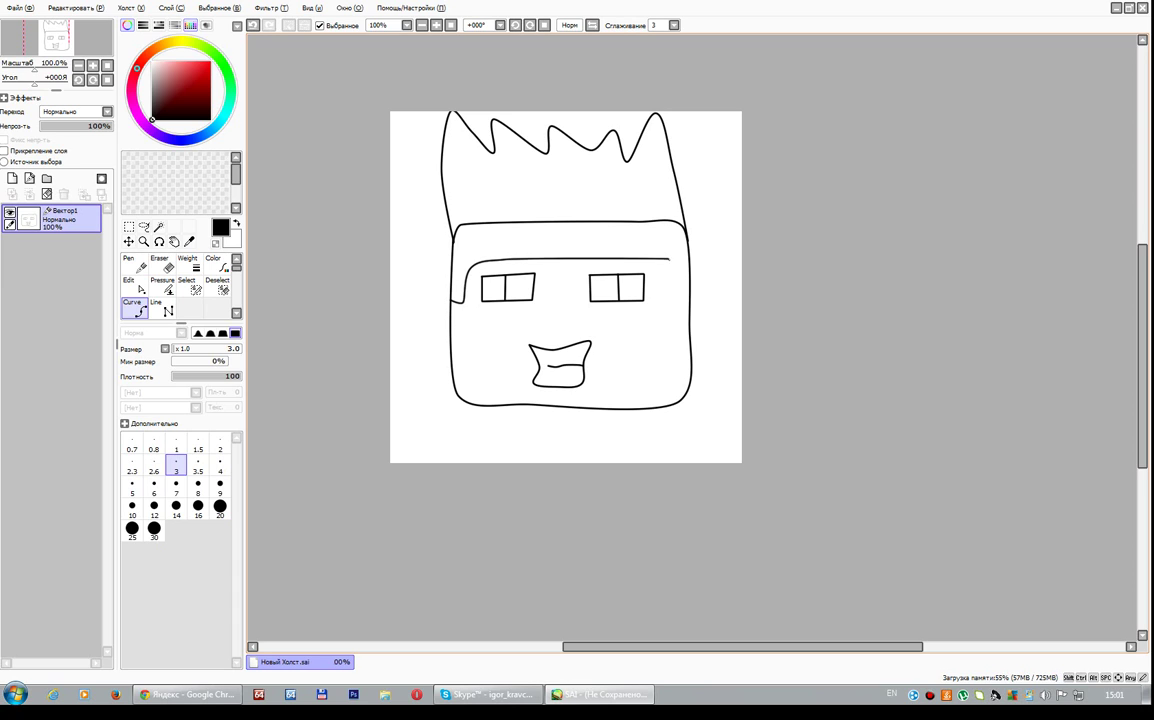
click(684, 262)
double_click(688, 298)
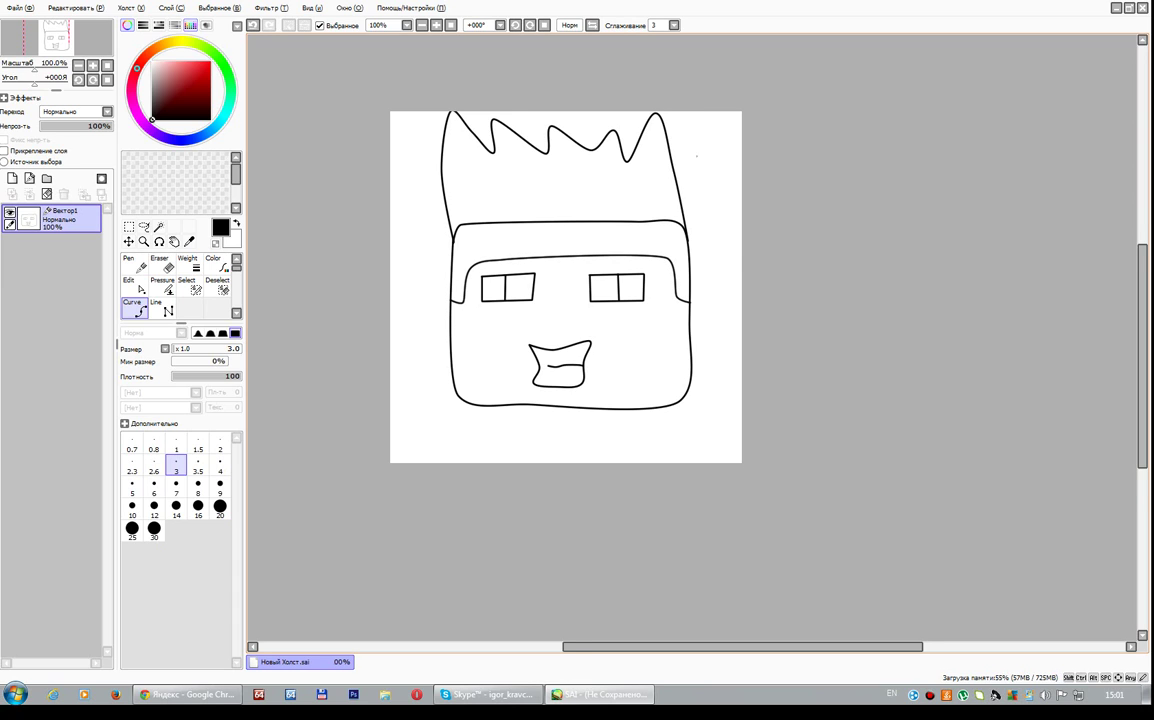
Erase the right part of the head's top edge with the size 32 Eraser and bridge the cut hair side with a size 3 curve.
scroll(697, 156, down, 1)
scroll(755, 211, up, 5)
scroll(755, 211, down, 4)
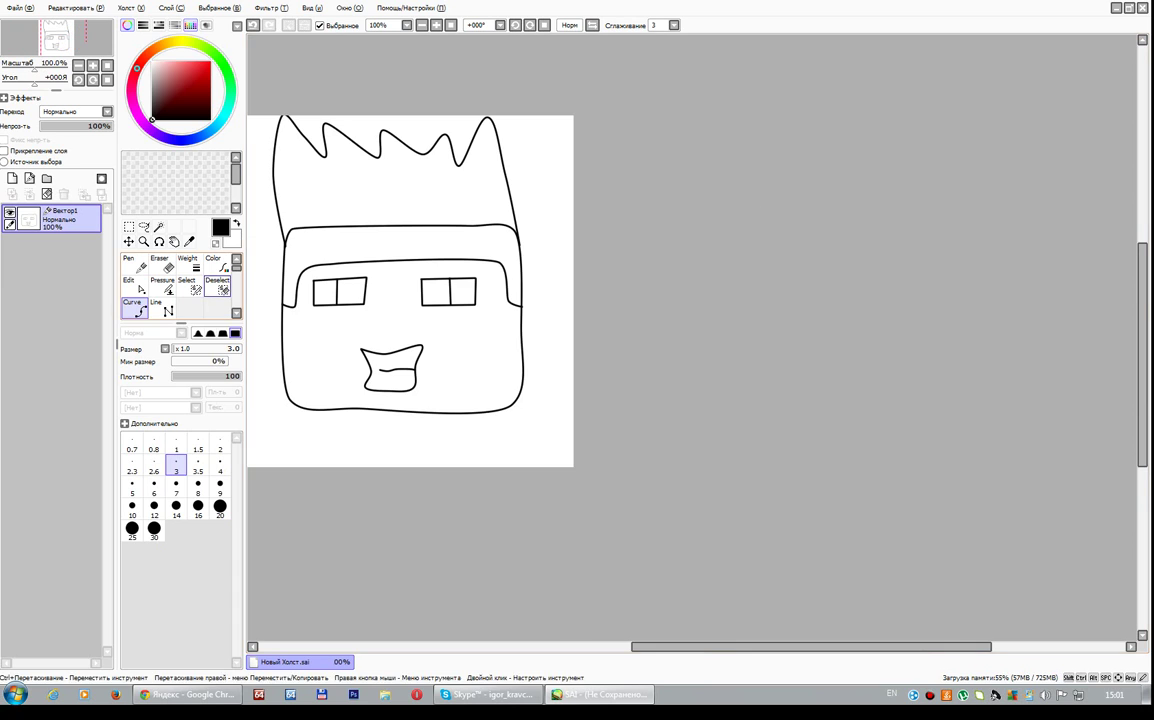
click(161, 264)
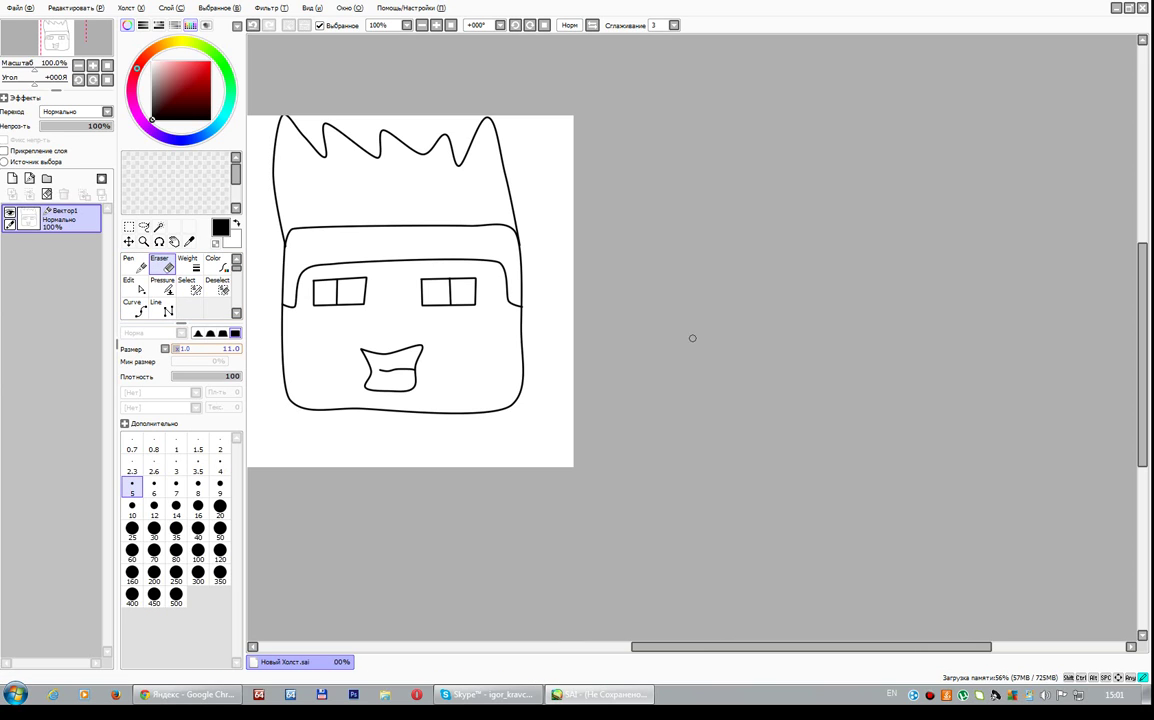
drag(625, 305, 640, 305)
scroll(404, 210, up, 2)
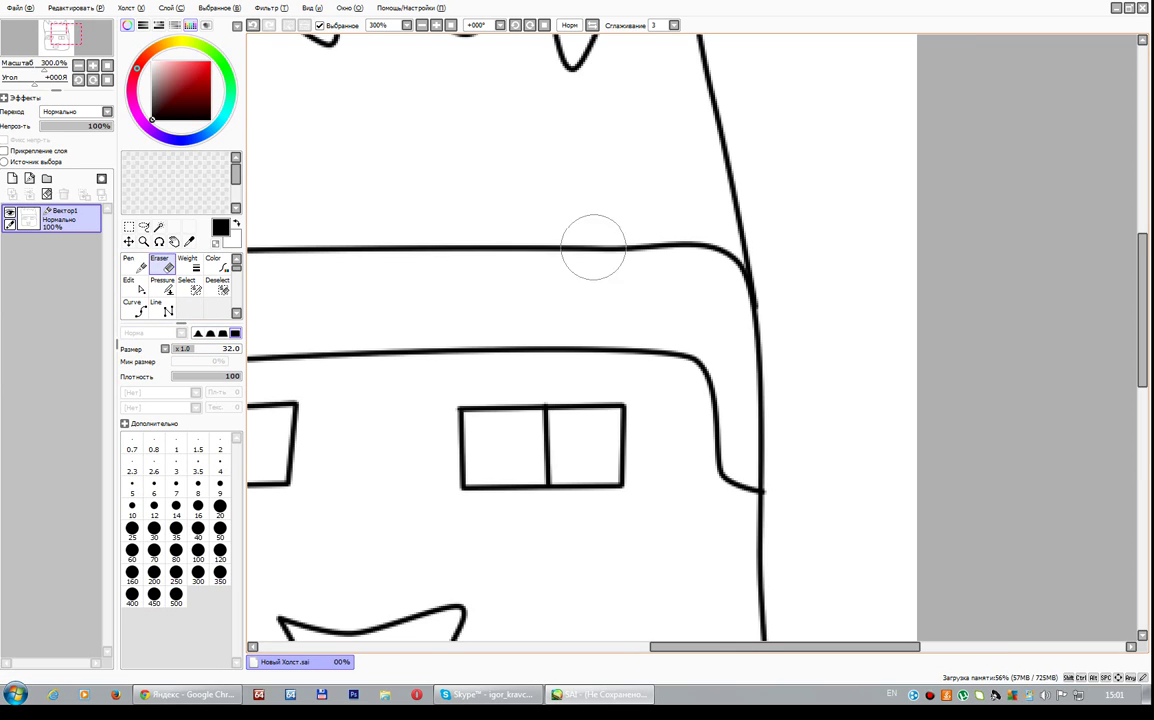
drag(590, 258, 786, 234)
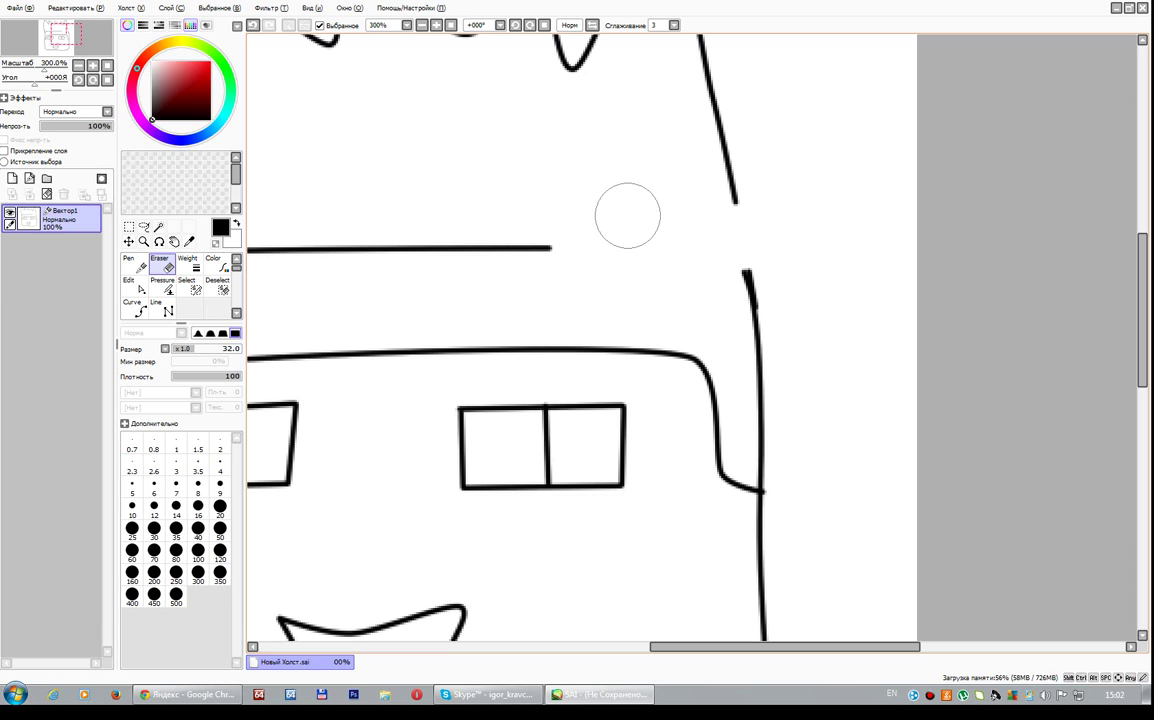
click(135, 310)
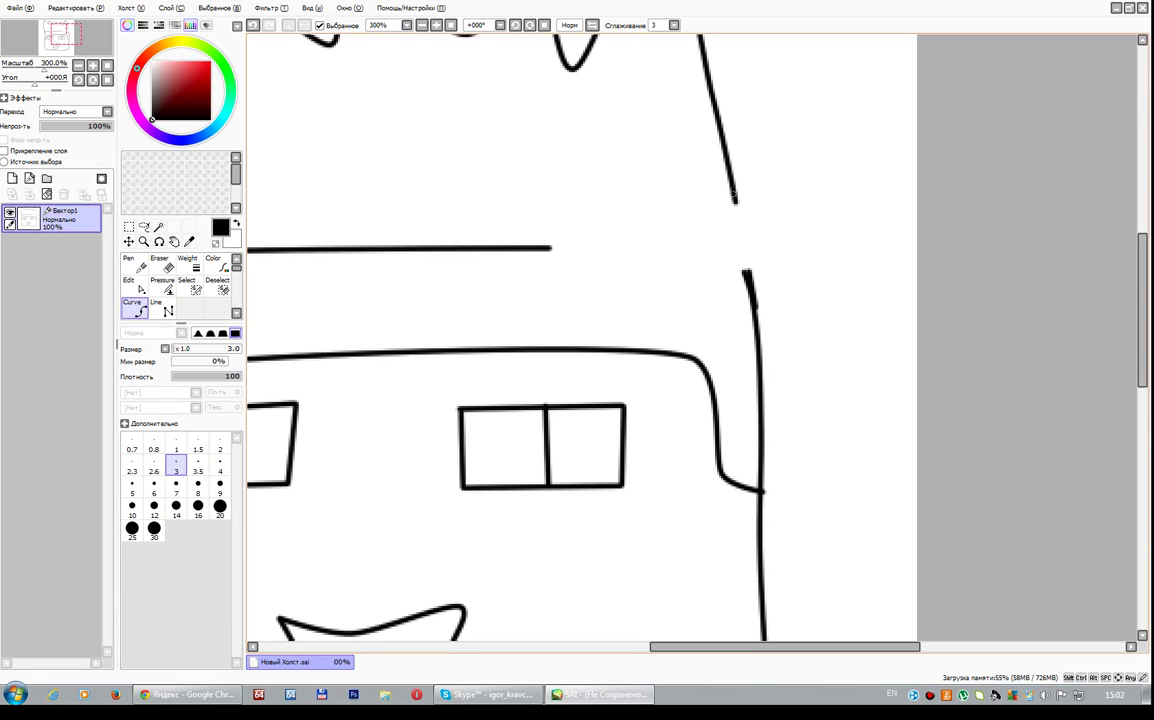
click(735, 200)
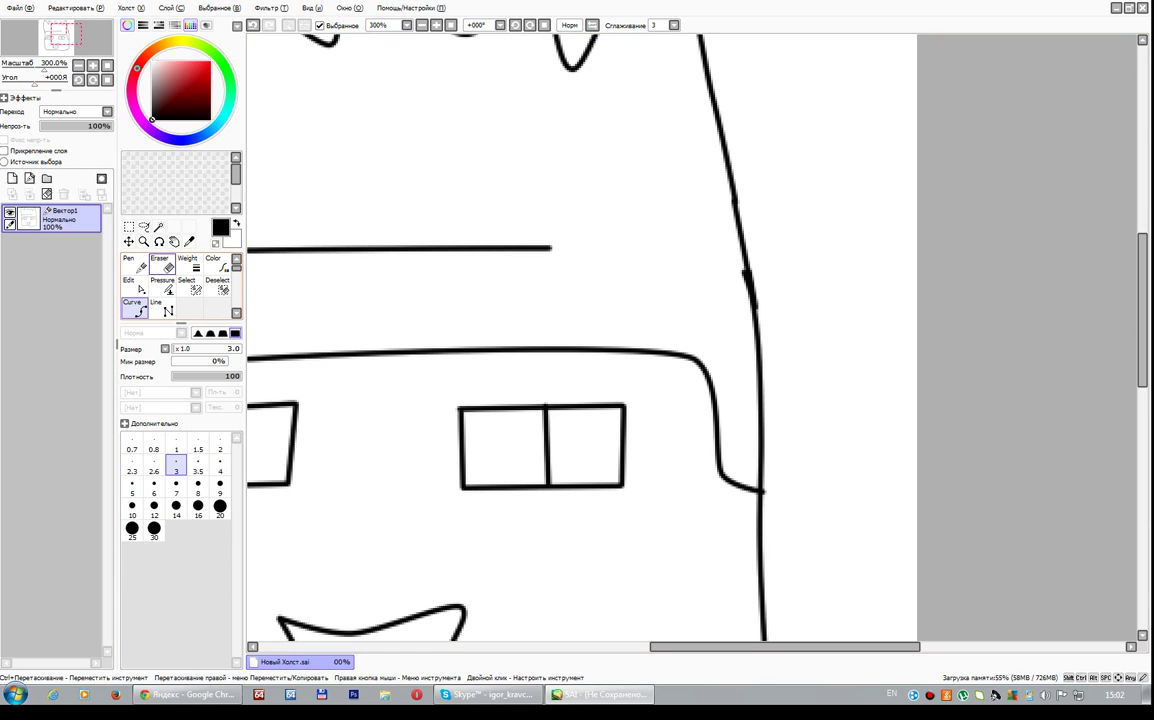
click(335, 146)
click(472, 193)
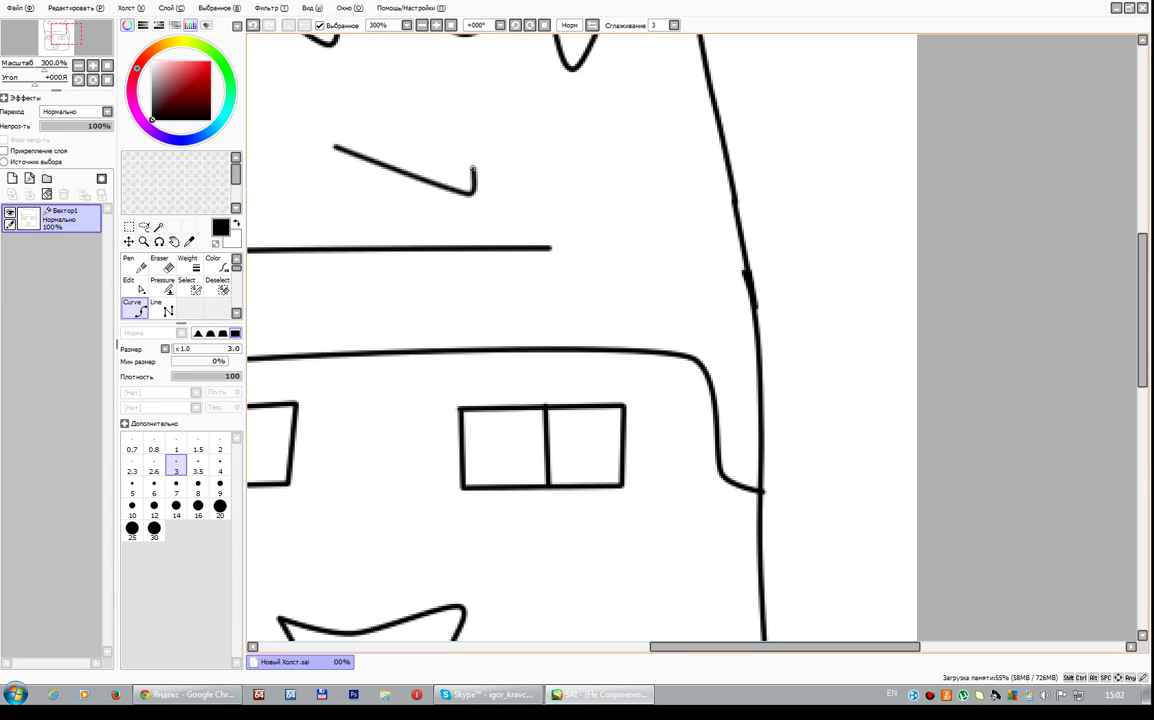
key(Escape)
click(141, 285)
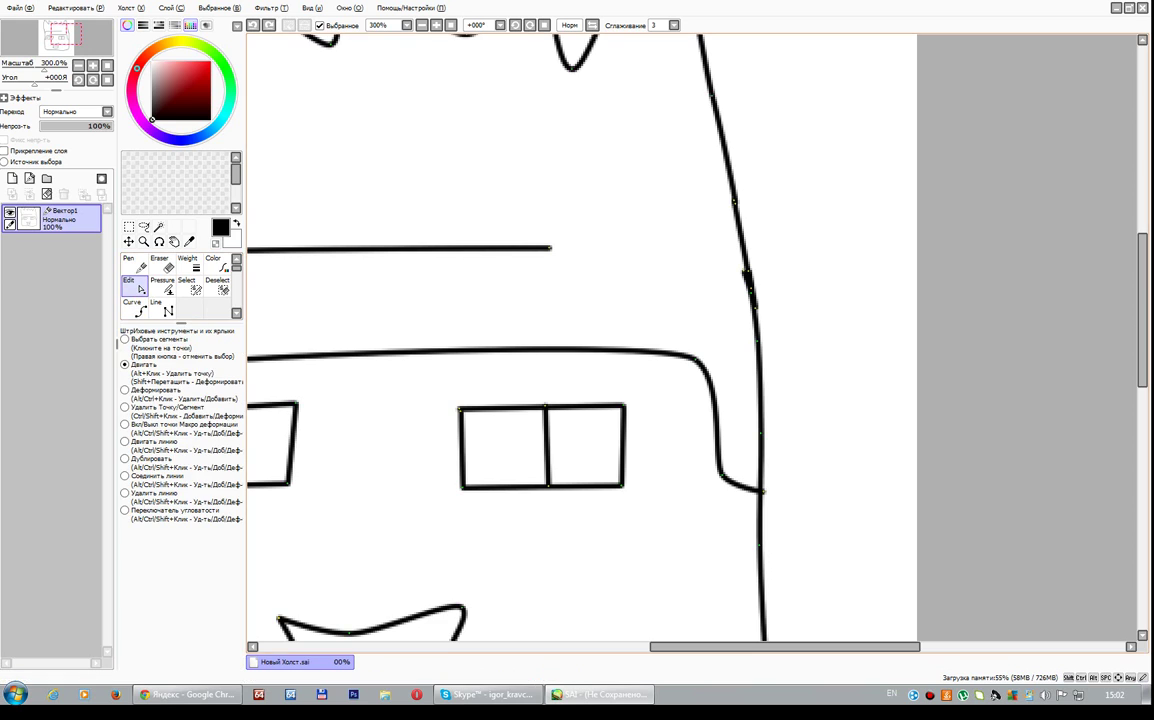
Erase the rest of the head's top edge between the hair and the forehead line with the size 32 Eraser.
click(162, 264)
mouse_move(590, 245)
mouse_down()
mouse_move(556, 237)
mouse_move(399, 258)
mouse_up()
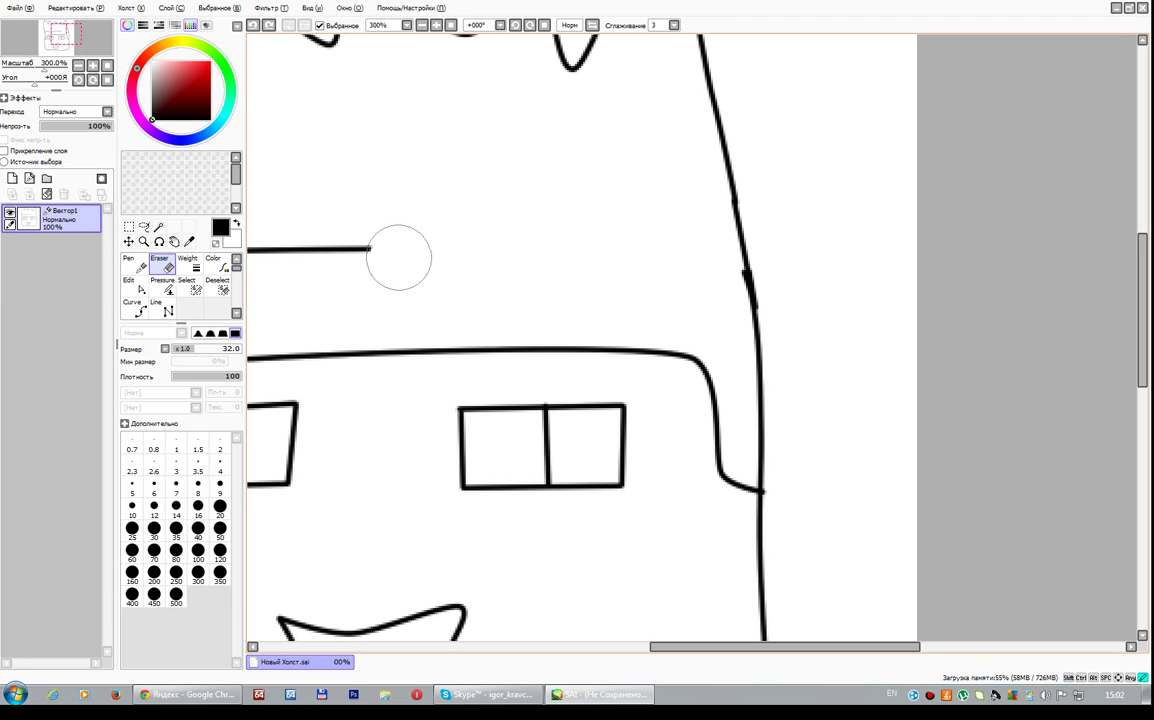
drag(785, 647, 659, 647)
mouse_move(502, 250)
mouse_down()
mouse_move(497, 276)
mouse_move(737, 223)
mouse_up()
Set the Eraser to size 6 and examine the joins between the hair and the head on both sides.
key(bracketleft)
key(bracketleft)
key(bracketleft)
key(bracketleft)
key(bracketleft)
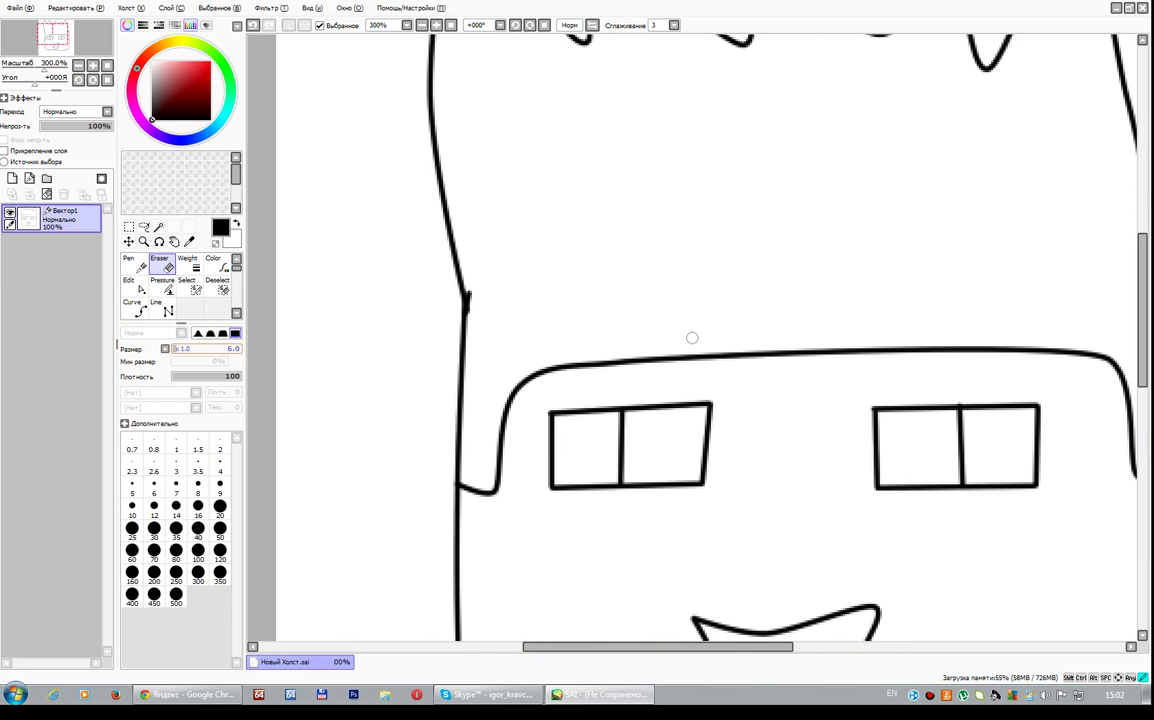
scroll(521, 281, up, 3)
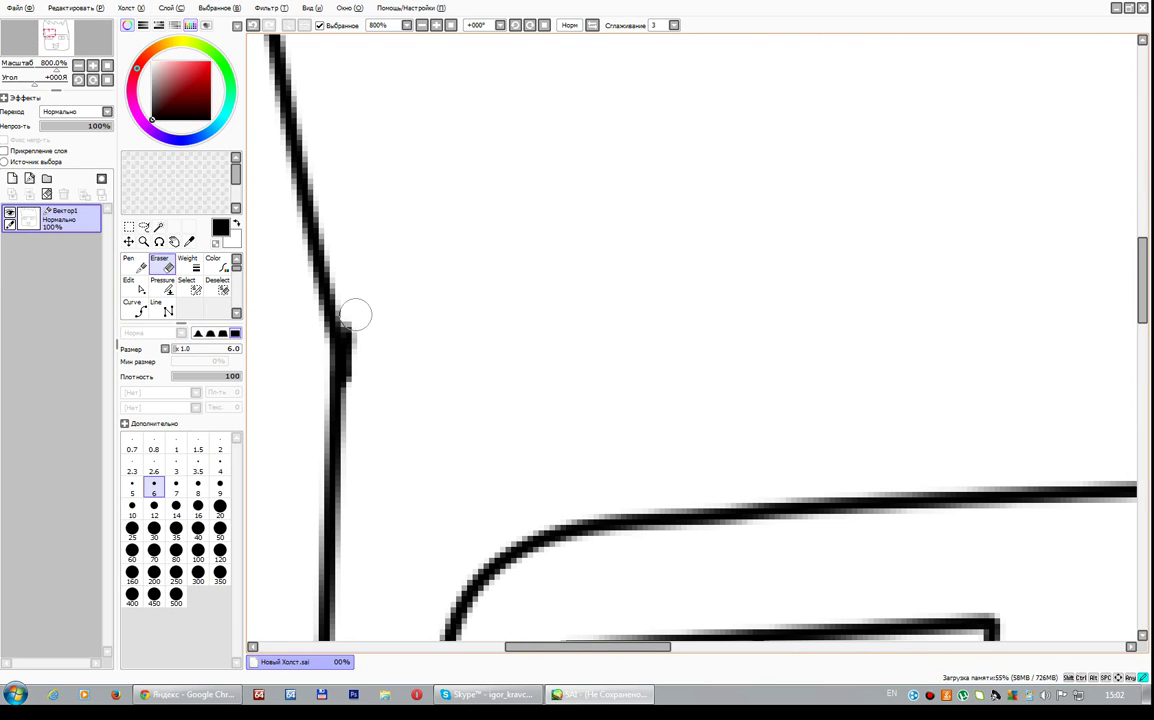
scroll(550, 287, down, 4)
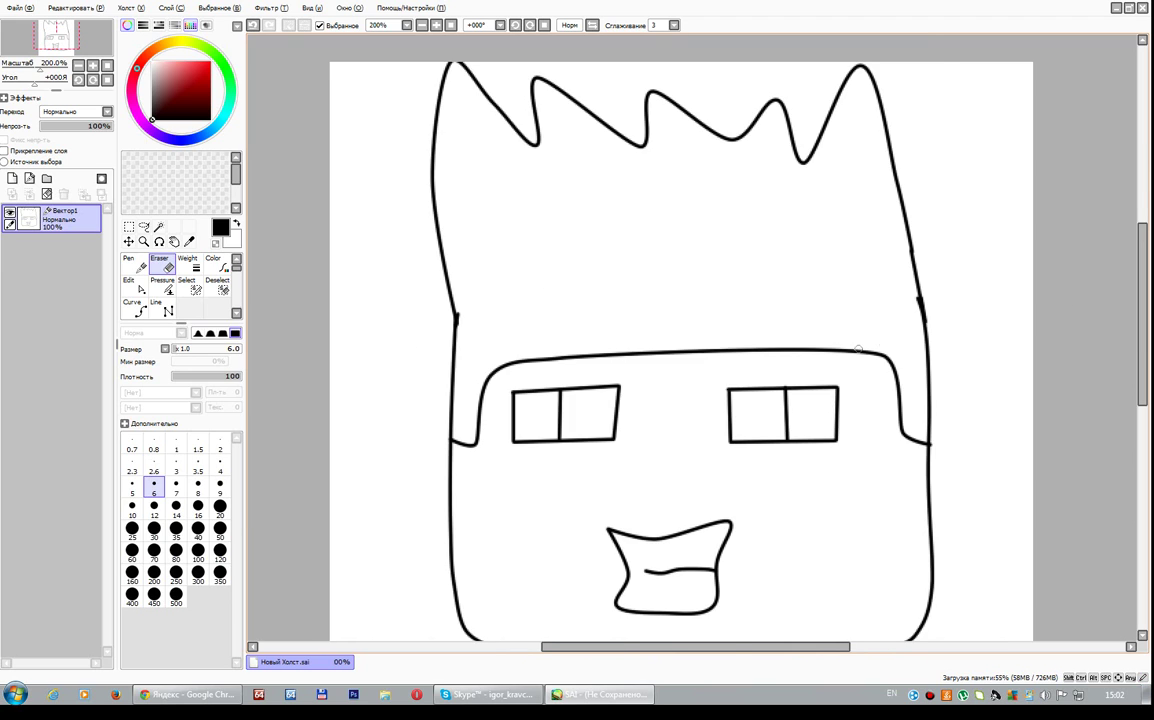
scroll(858, 350, up, 4)
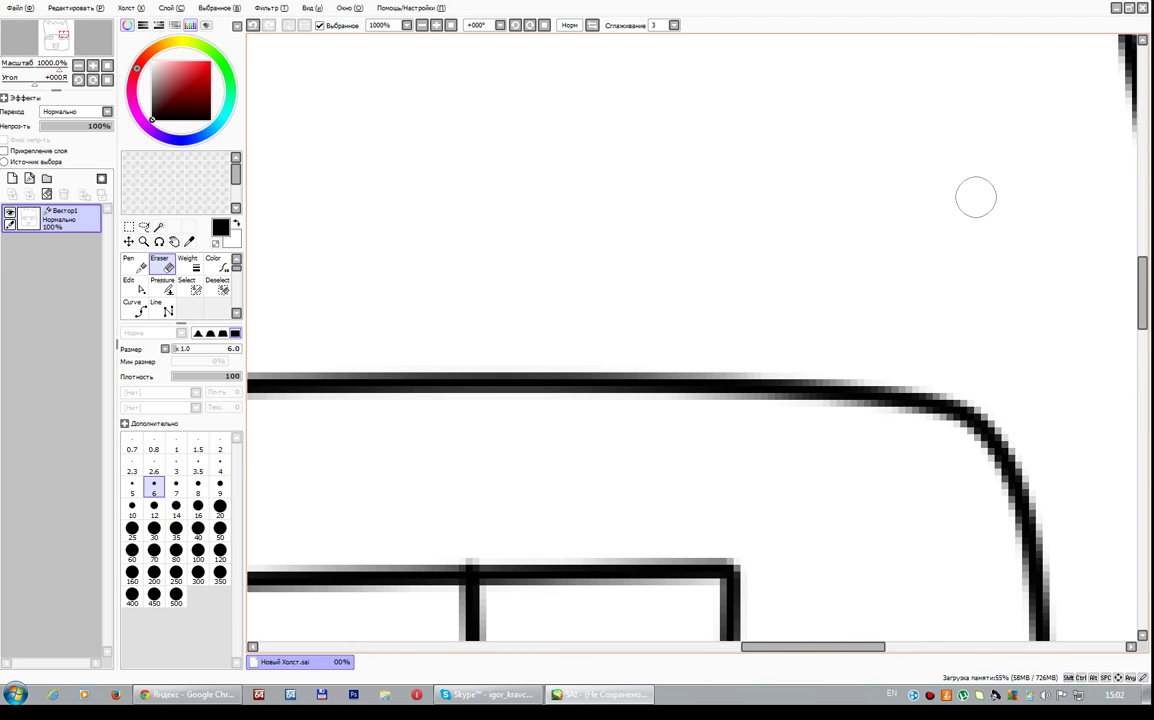
scroll(862, 195, down, 3)
scroll(867, 194, down, 2)
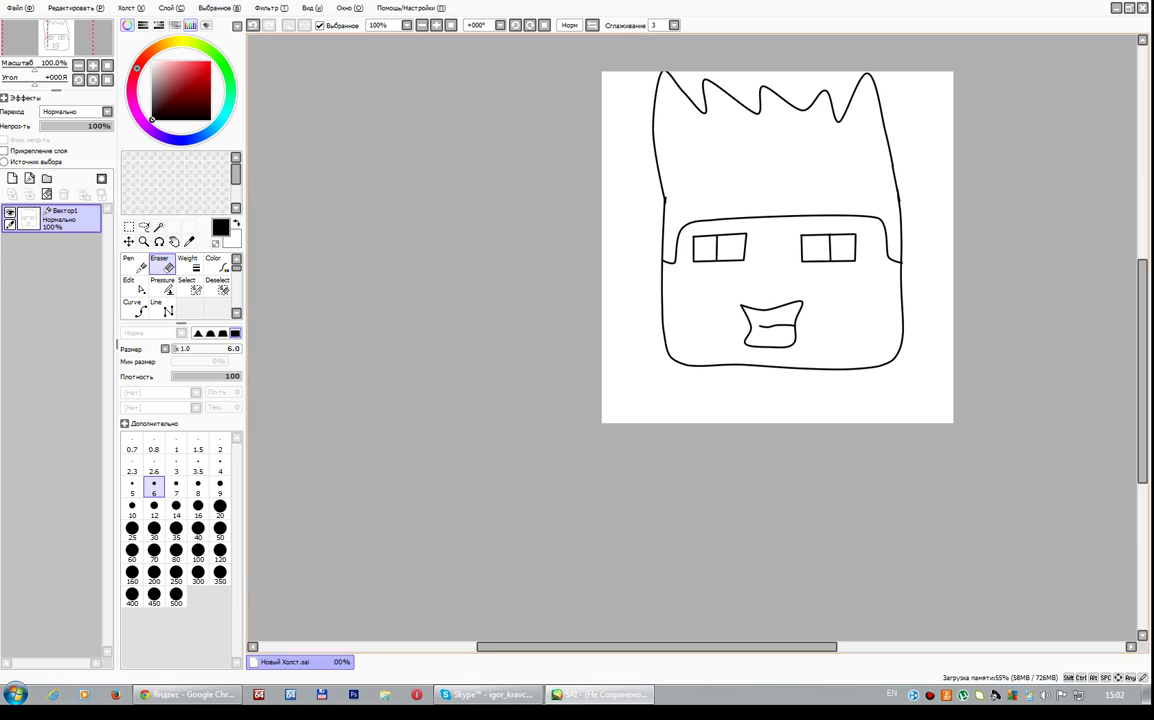
Add a new regular layer and place it below the vector linework layer.
scroll(1105, 258, up, 2)
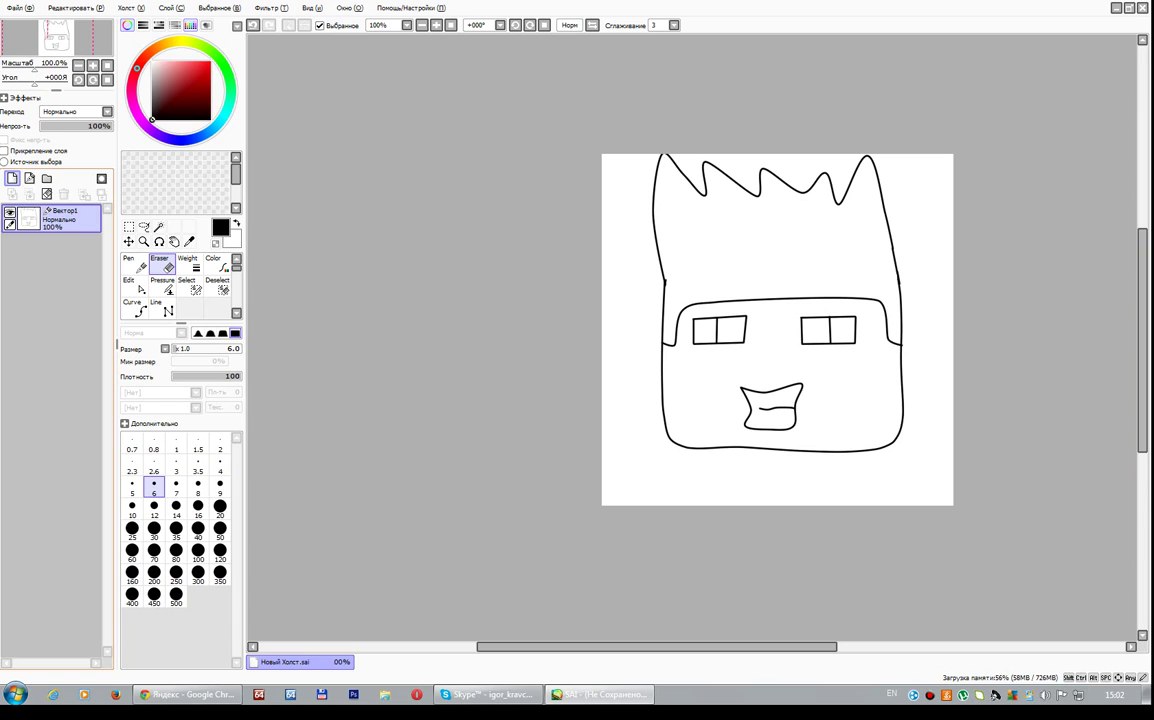
click(12, 178)
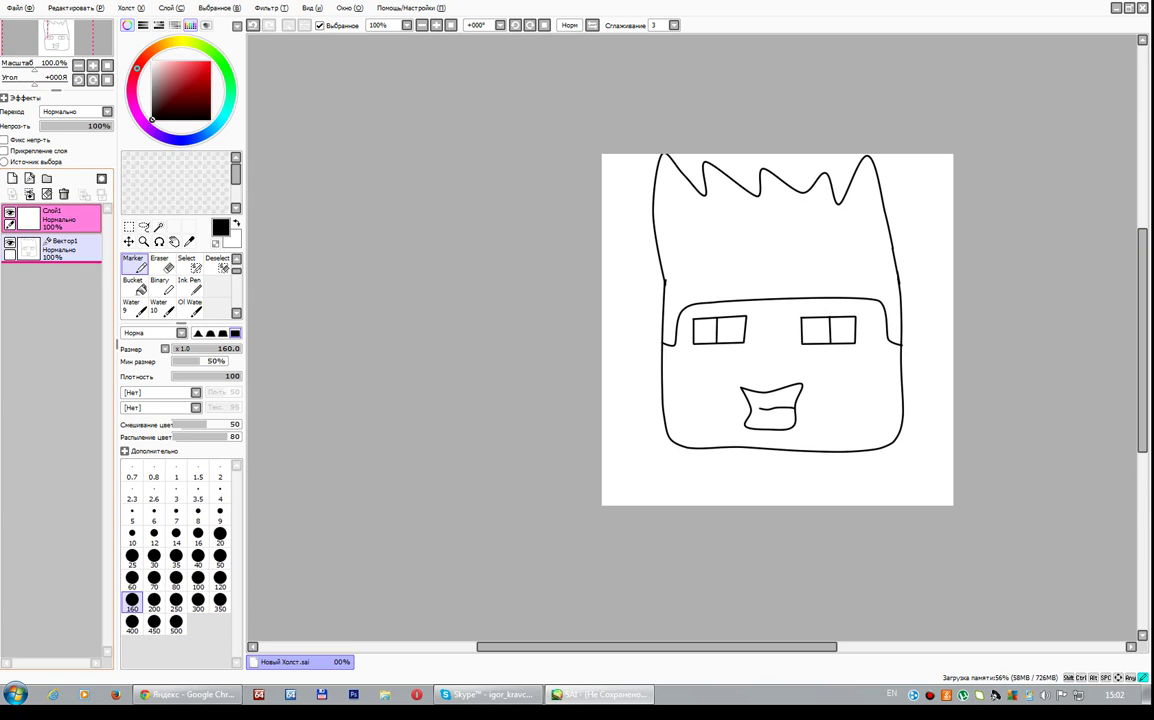
drag(50, 218, 50, 248)
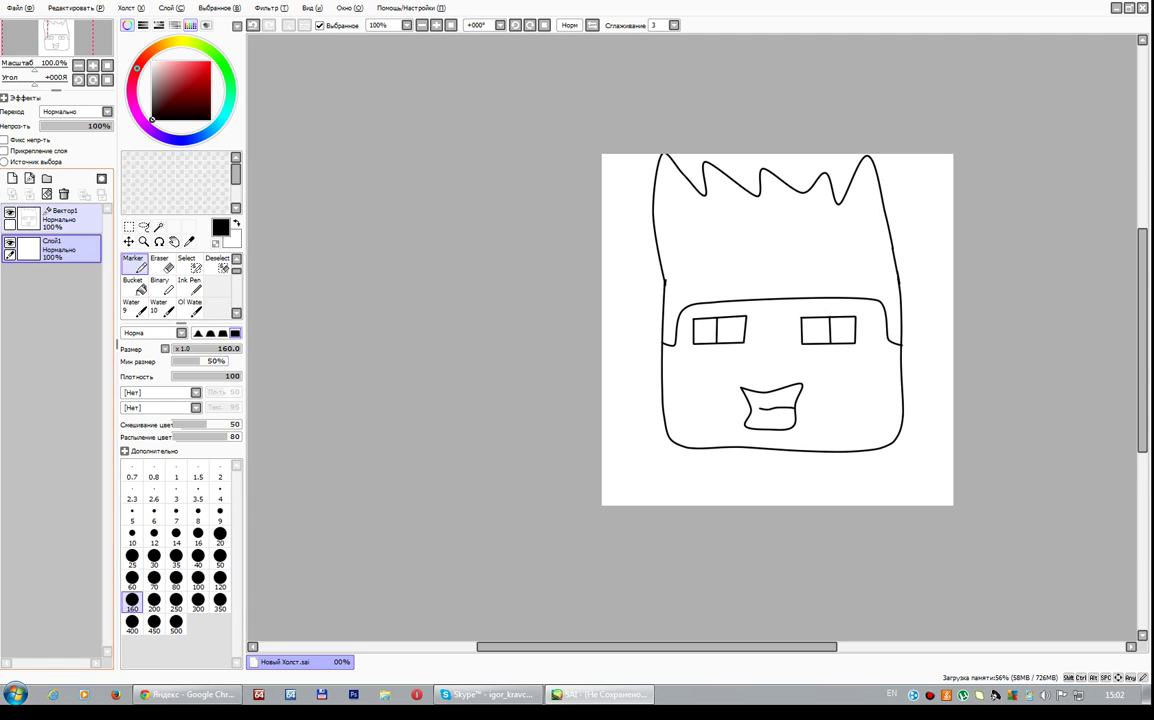
Select the face area, excluding the eyes and mouth, from the vector linework layer with the Magic Wand.
click(60, 220)
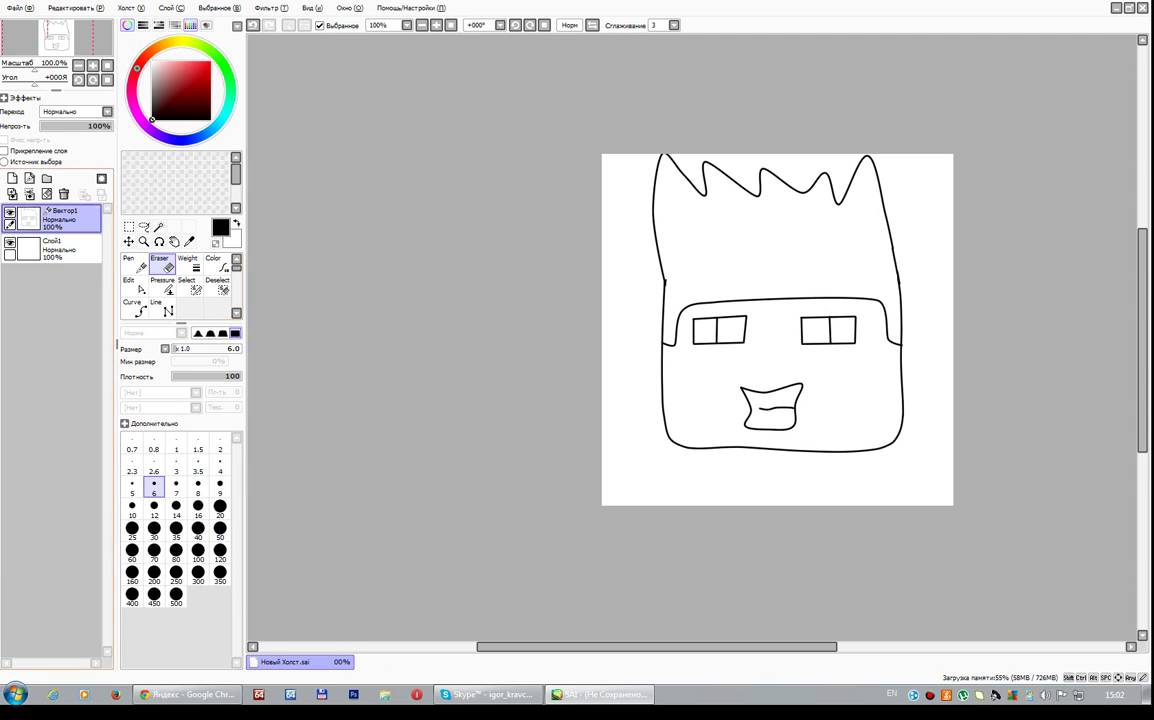
click(217, 286)
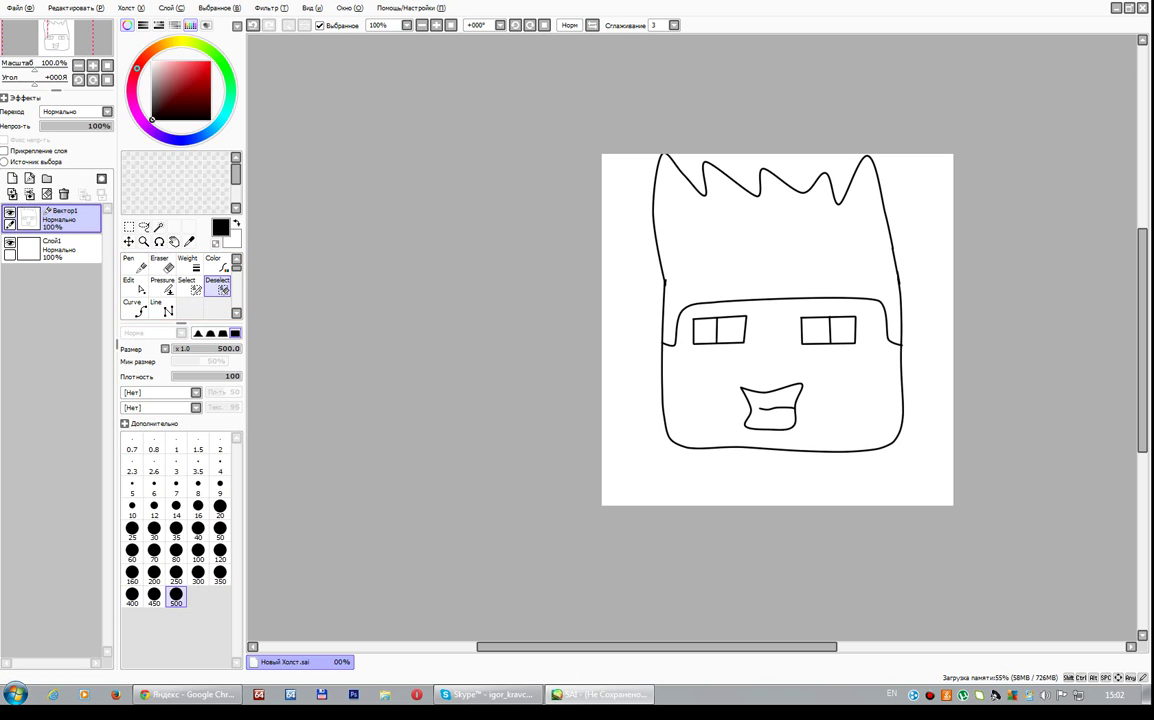
click(158, 228)
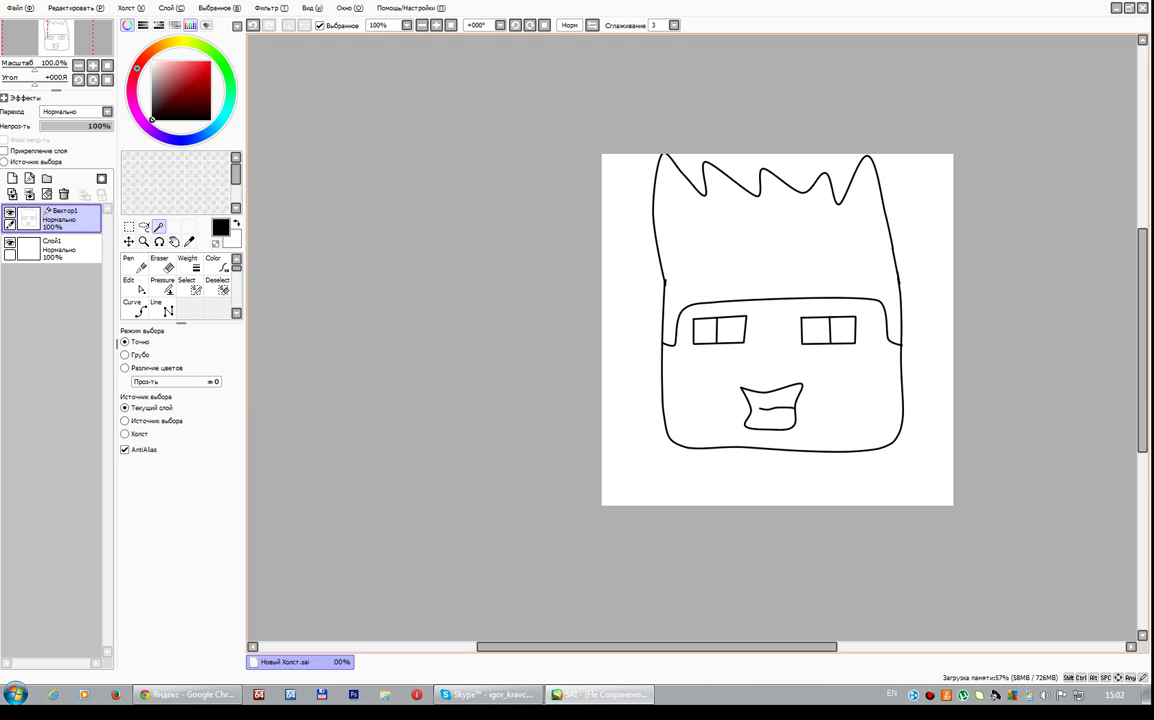
click(780, 370)
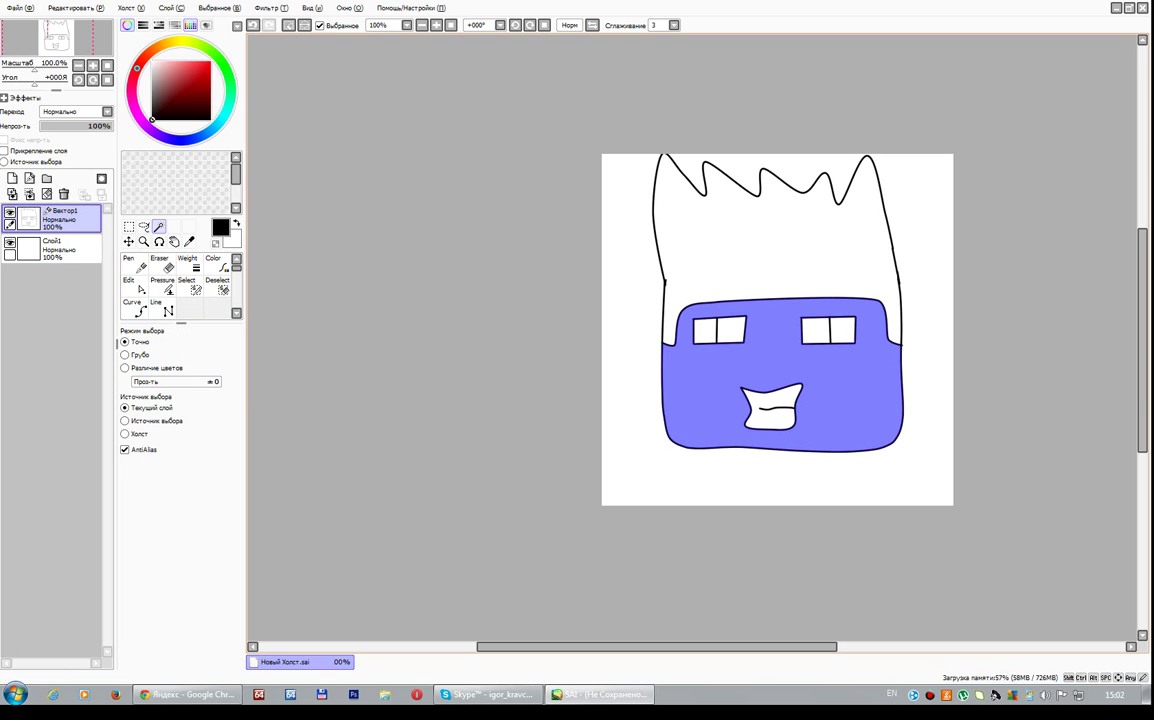
Paint the selected face light peach on the regular layer Слой1 with the size 160 Marker.
click(60, 249)
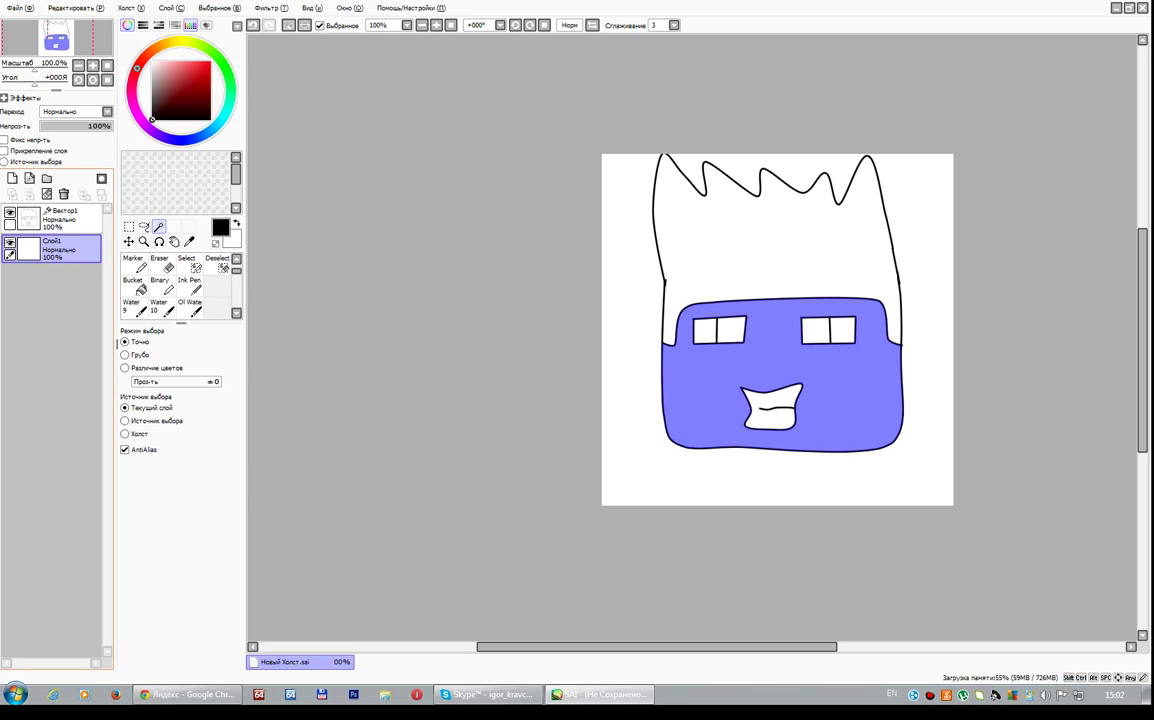
click(133, 263)
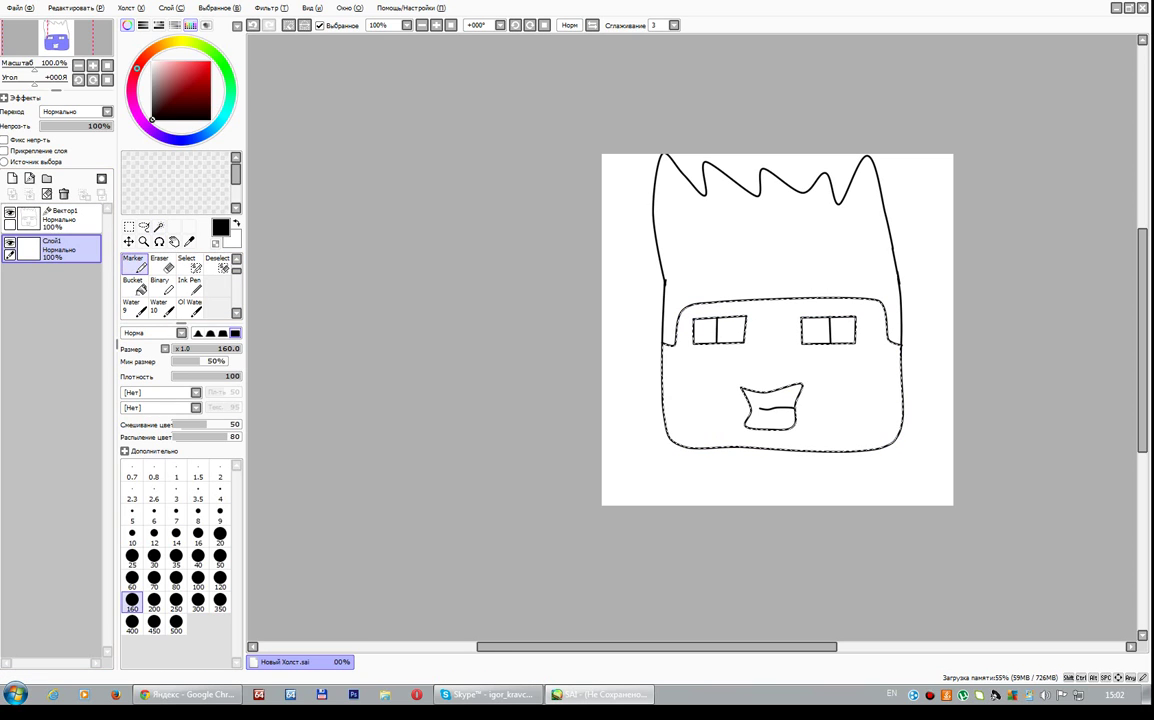
drag(137, 68, 164, 44)
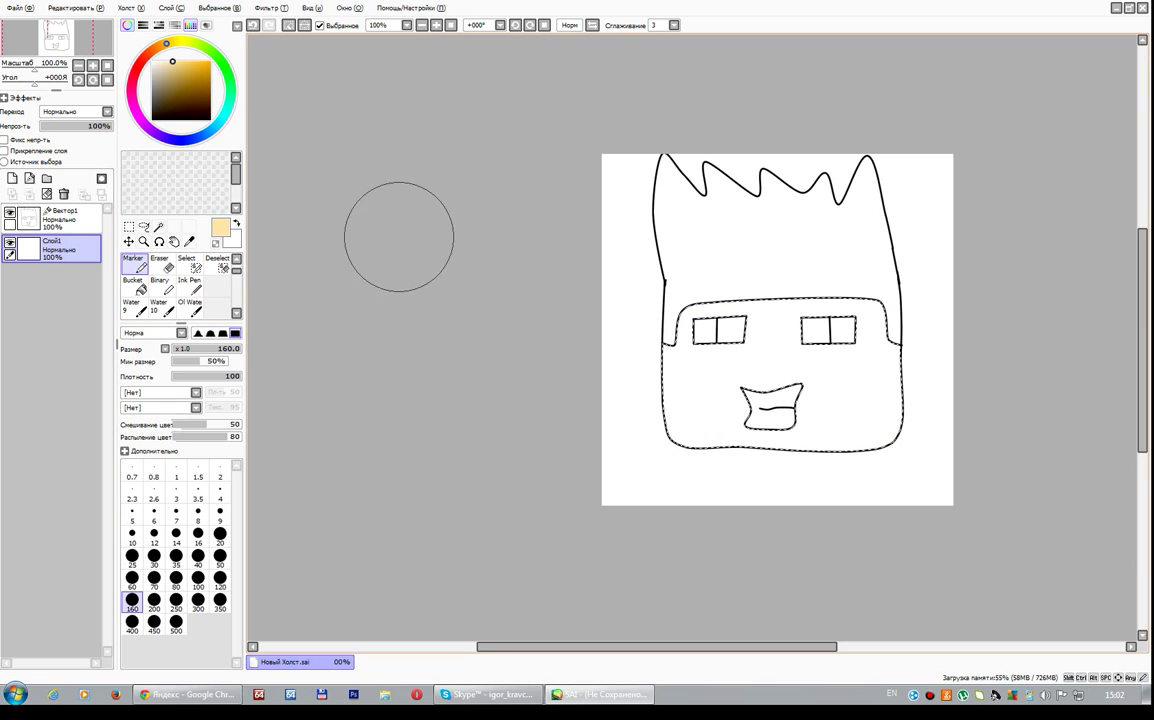
mouse_move(870, 345)
mouse_down()
mouse_move(915, 309)
mouse_move(819, 329)
mouse_move(948, 406)
mouse_up()
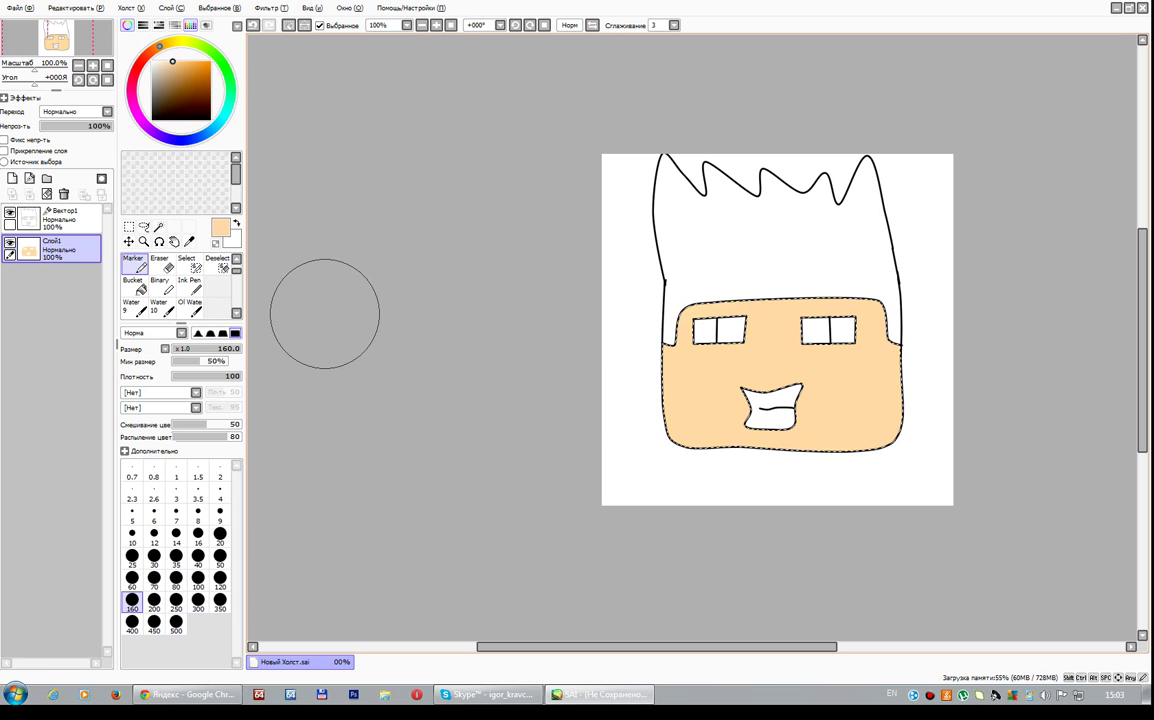
Clear the face selection and select the hair area from the vector linework layer with the Magic Wand.
ctrl+click(60, 218)
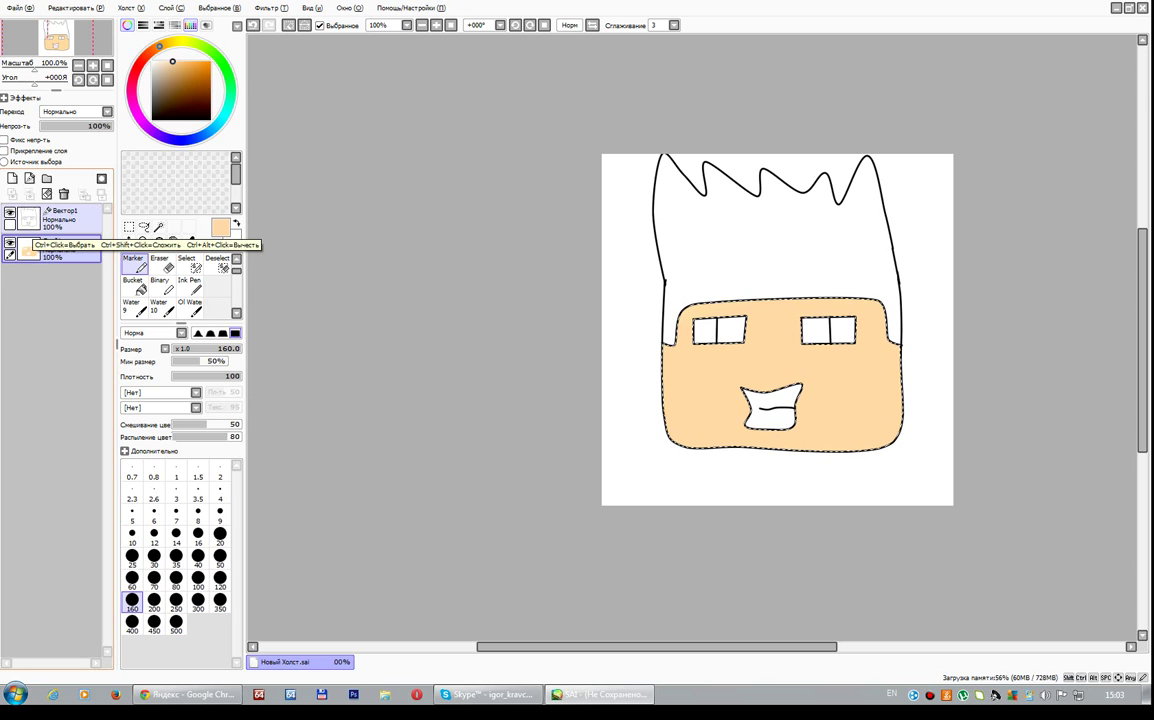
click(60, 218)
mouse_move(940, 300)
mouse_down()
mouse_move(940, 330)
mouse_move(812, 400)
mouse_up()
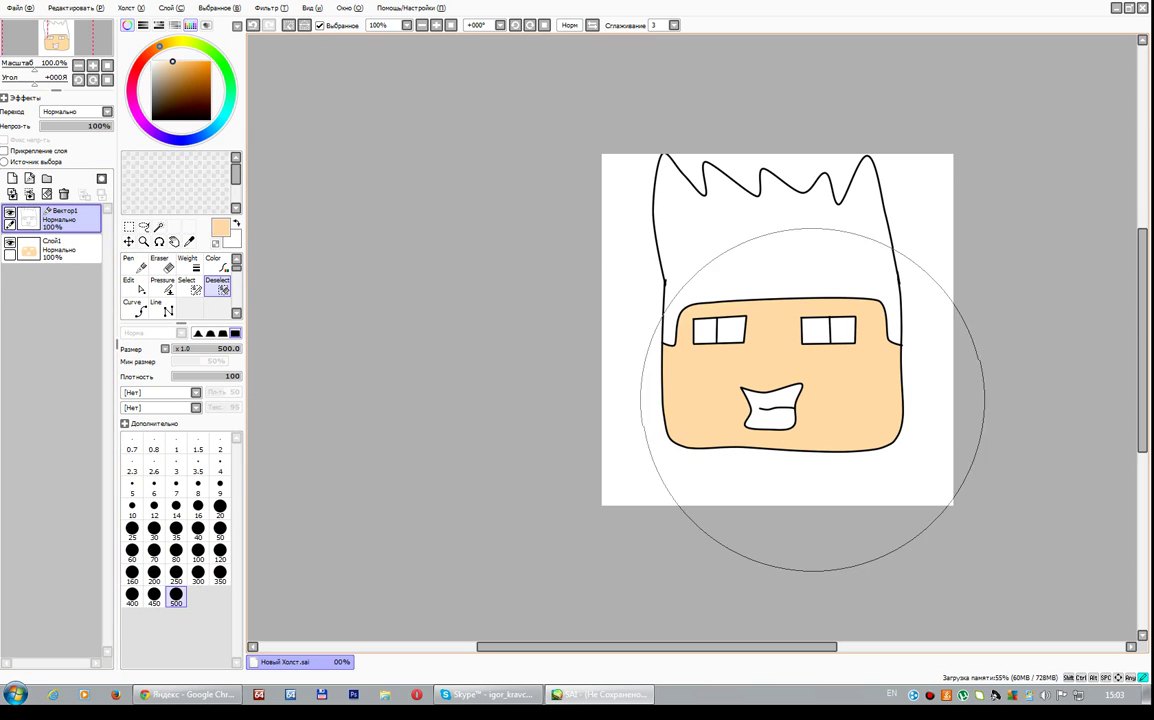
click(158, 227)
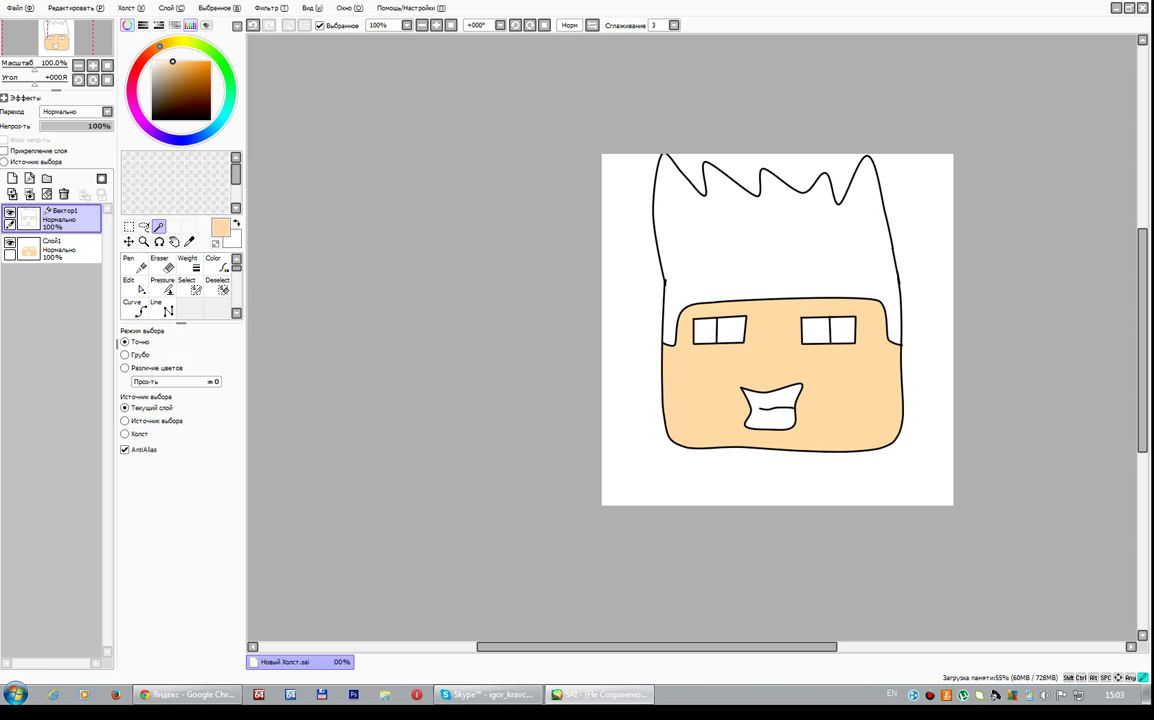
click(760, 230)
Paint the selected hair very dark brown on Слой1 with the size 160 Marker.
click(60, 248)
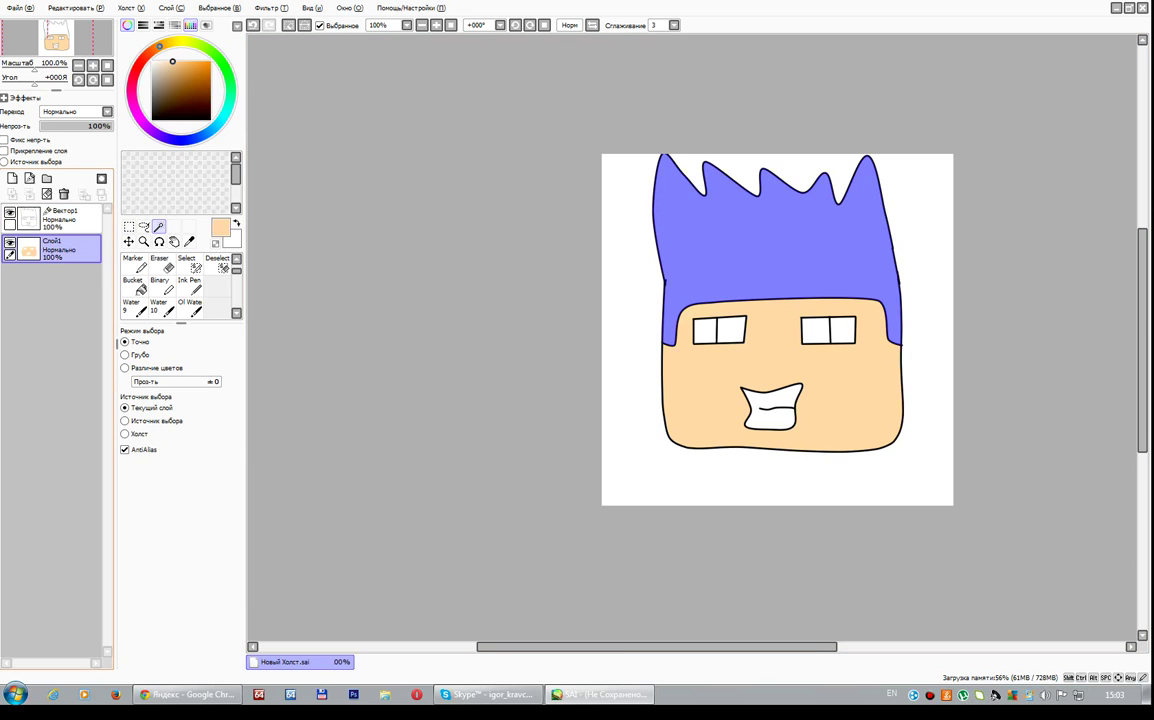
key(b)
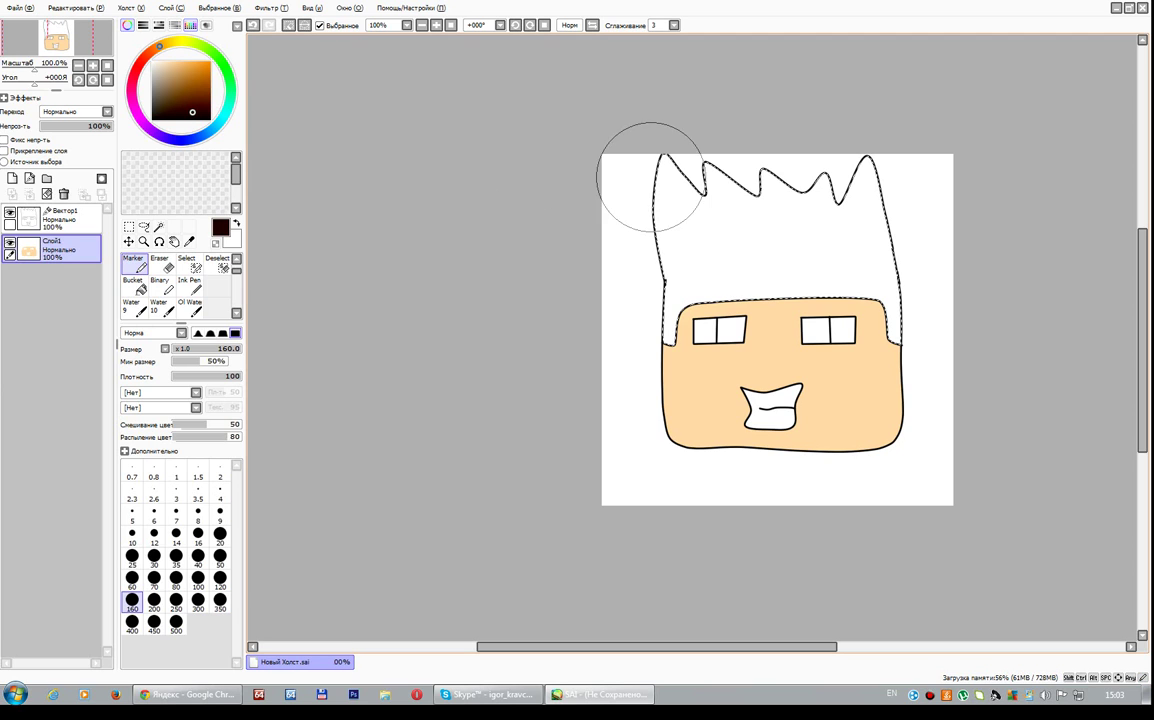
mouse_move(649, 180)
mouse_down()
mouse_move(741, 189)
mouse_move(662, 288)
mouse_move(680, 140)
mouse_move(711, 256)
mouse_move(590, 328)
mouse_move(734, 256)
mouse_move(832, 259)
mouse_move(865, 201)
mouse_up()
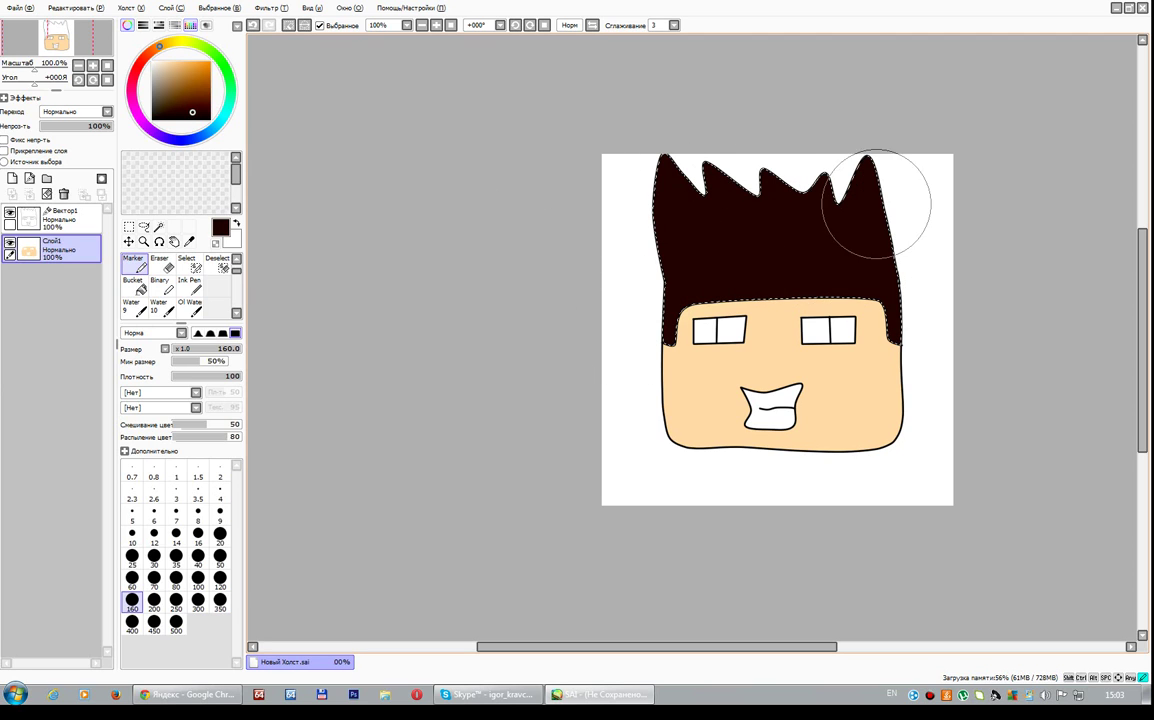
Clear the hair selection and select the inner halves of both eyes from the vector layer with the Magic Wand.
click(65, 217)
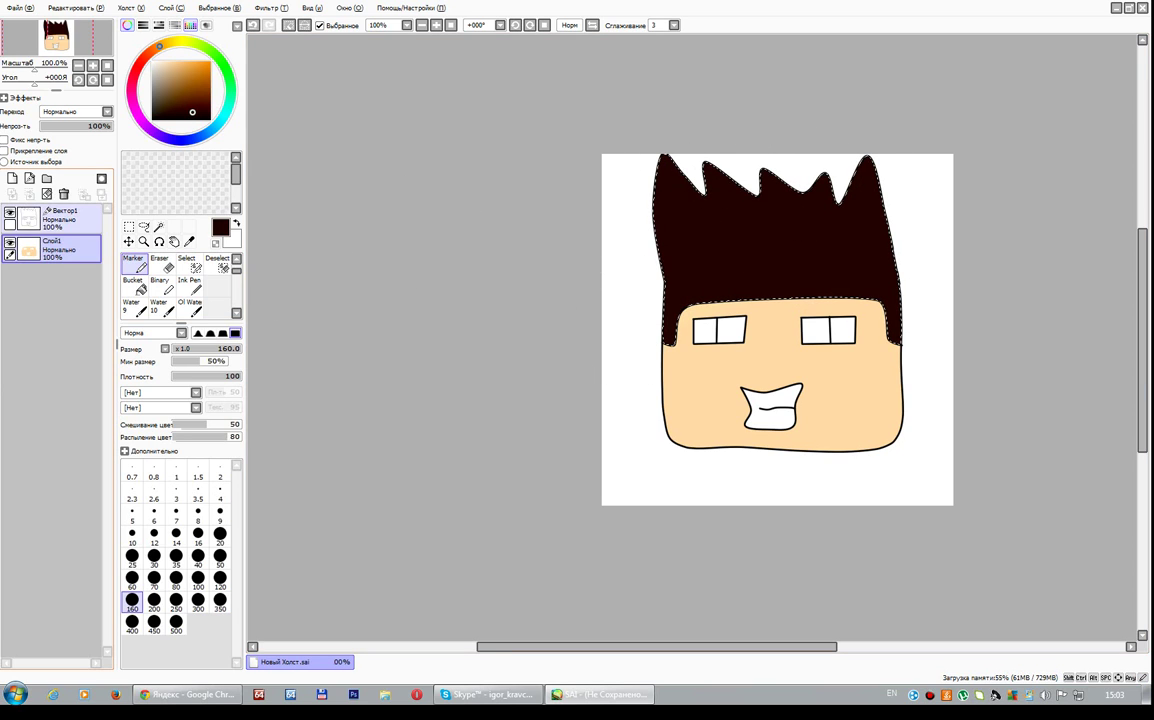
click(217, 285)
drag(706, 234, 621, 314)
click(158, 227)
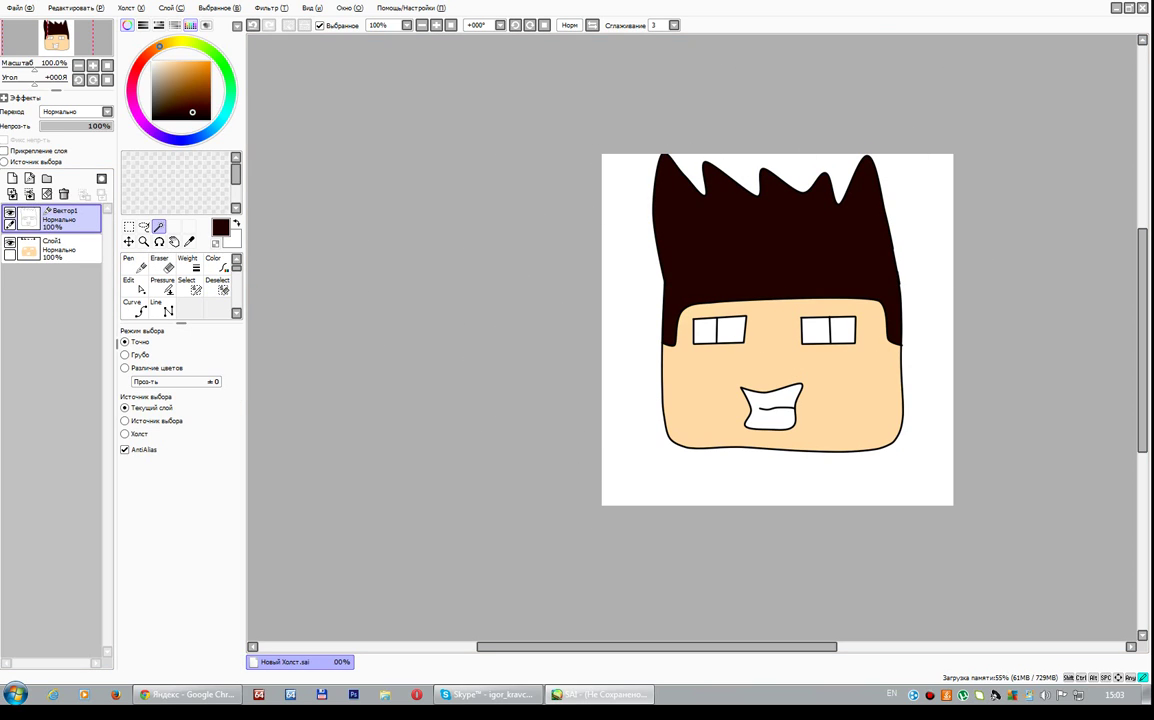
click(730, 329)
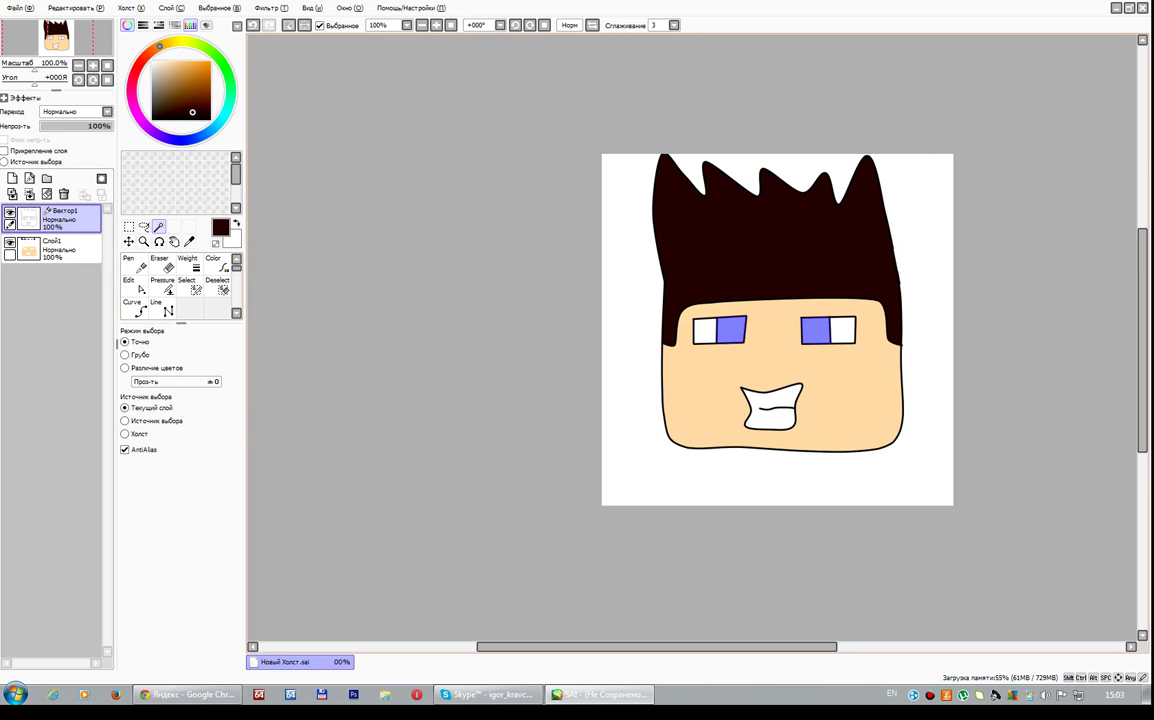
Paint the selected inner eye halves bright blue on Слой1 with the size 160 Marker.
click(50, 247)
click(133, 264)
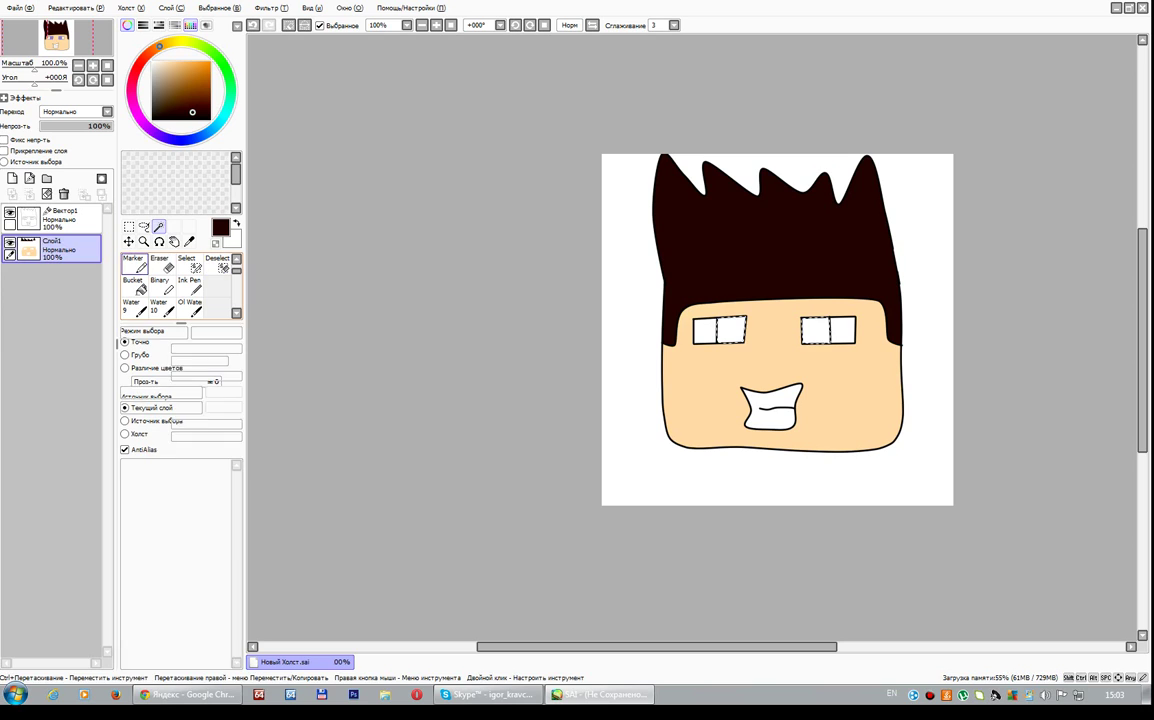
click(209, 130)
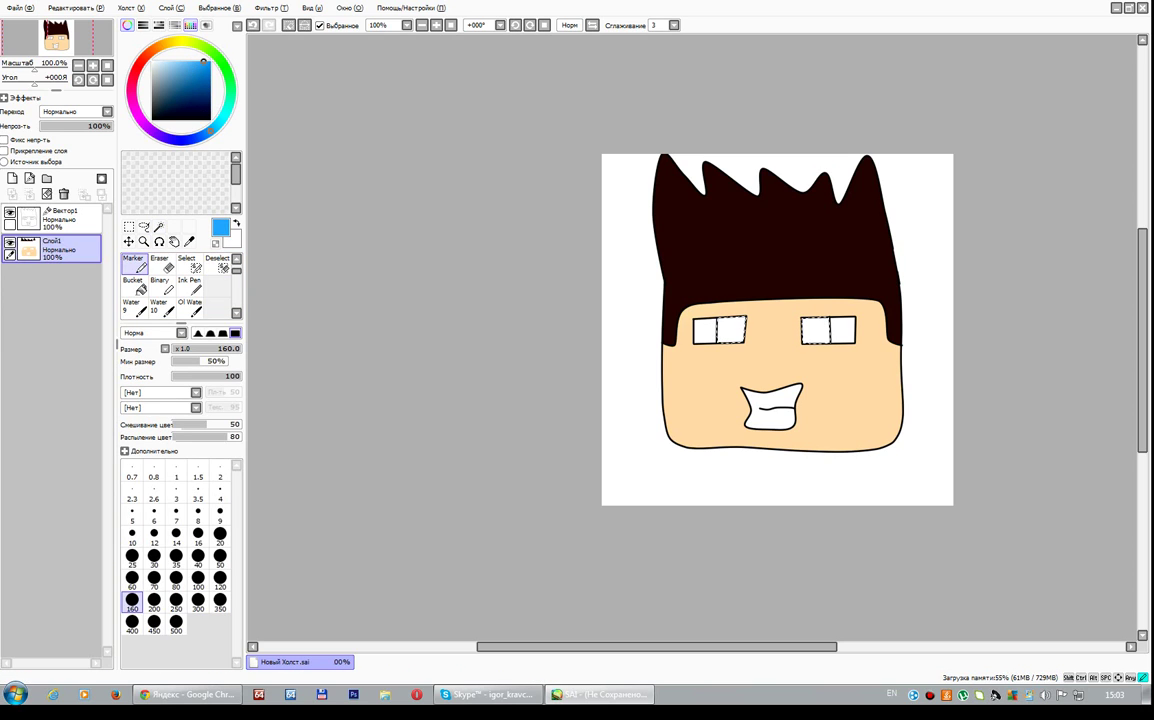
drag(734, 288, 804, 314)
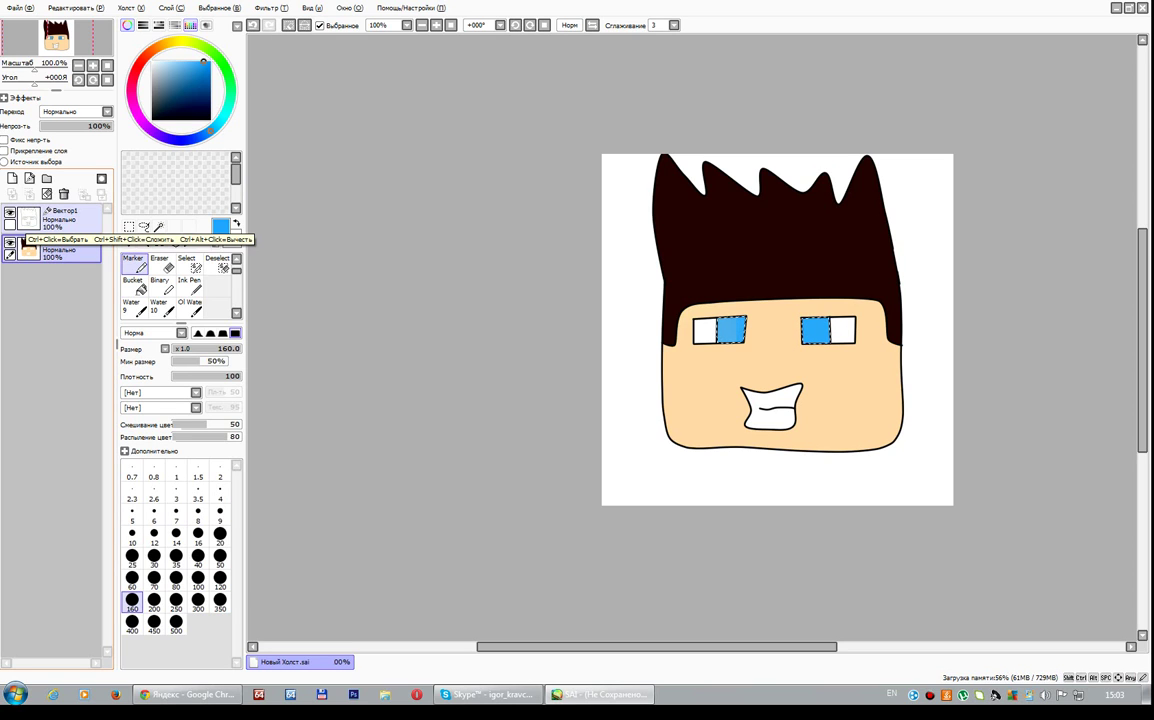
Clear the eye selection and add a new regular layer between the vector linework and the colour layer.
click(60, 218)
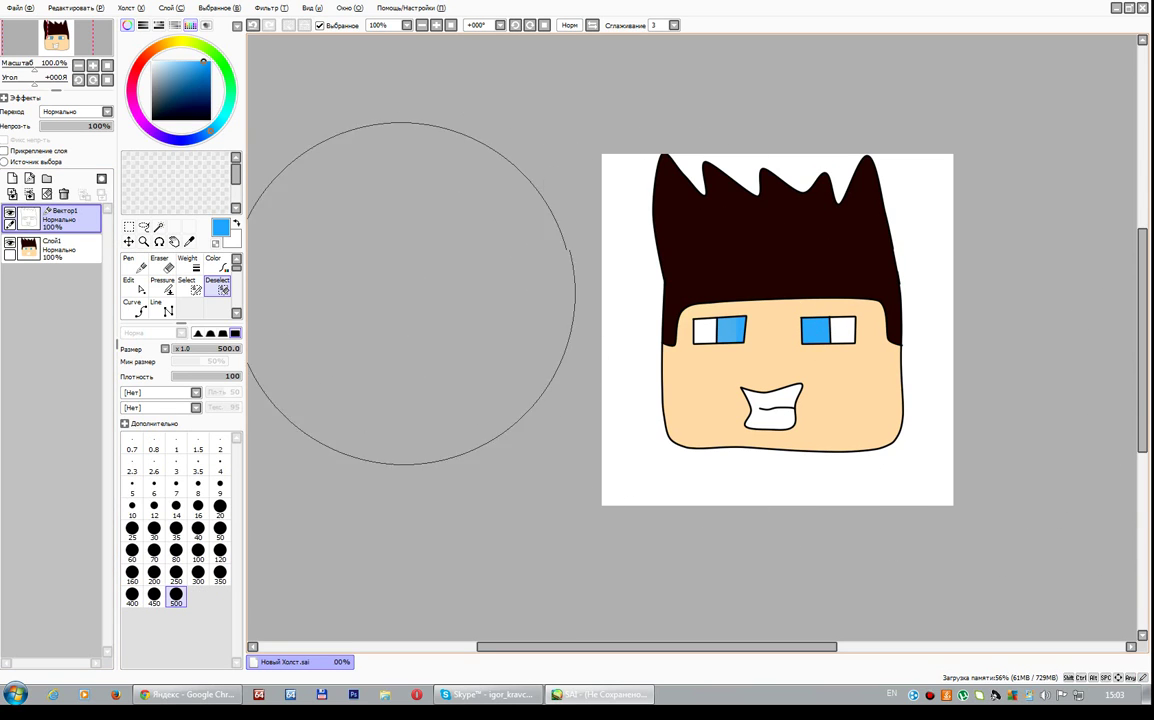
click(12, 178)
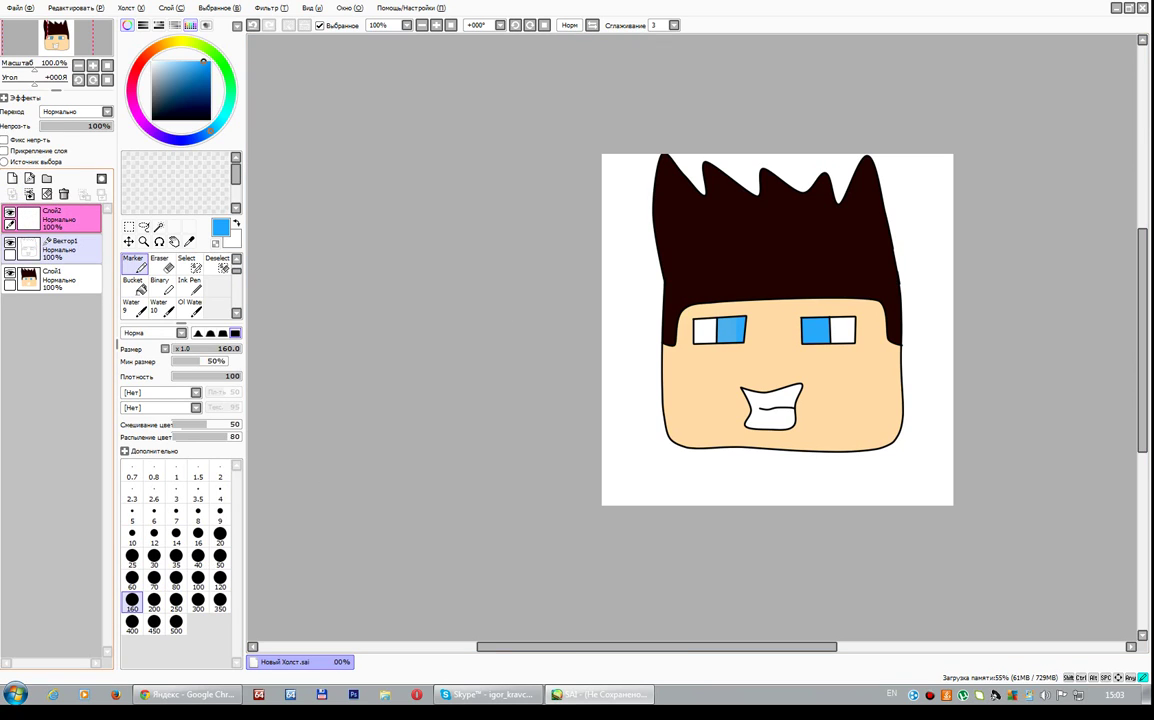
mouse_move(50, 265)
mouse_down()
mouse_move(50, 291)
mouse_move(50, 266)
mouse_up()
Select the face area again from the vector layer with the Magic Wand and make the new layer Слой2 active.
click(50, 218)
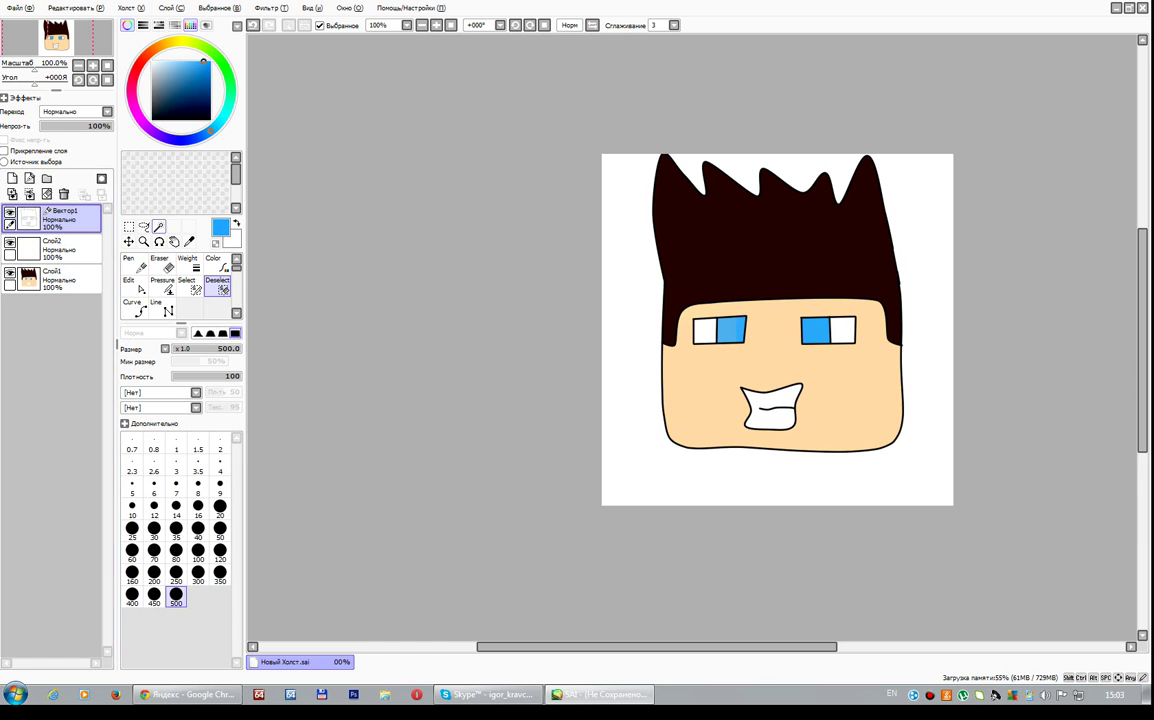
click(159, 226)
click(780, 370)
click(50, 249)
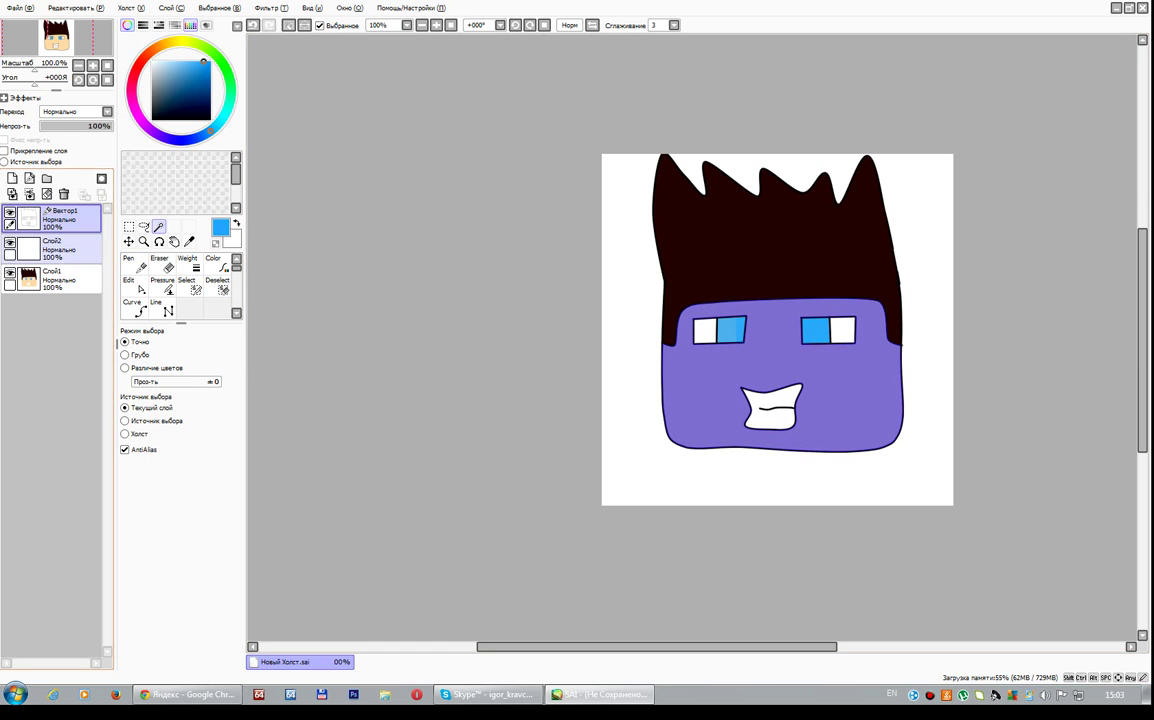
Paint a brown shadow on the skin along the whole hairline with the Marker at size 18.
click(133, 263)
drag(692, 338, 640, 338)
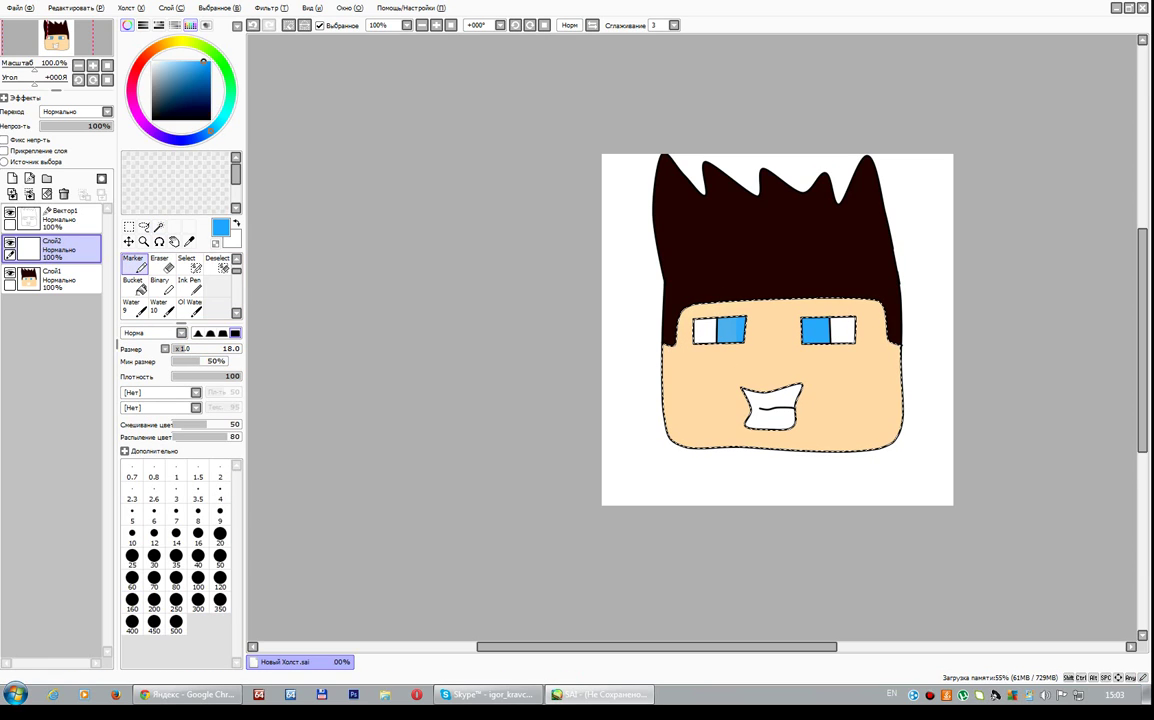
click(163, 45)
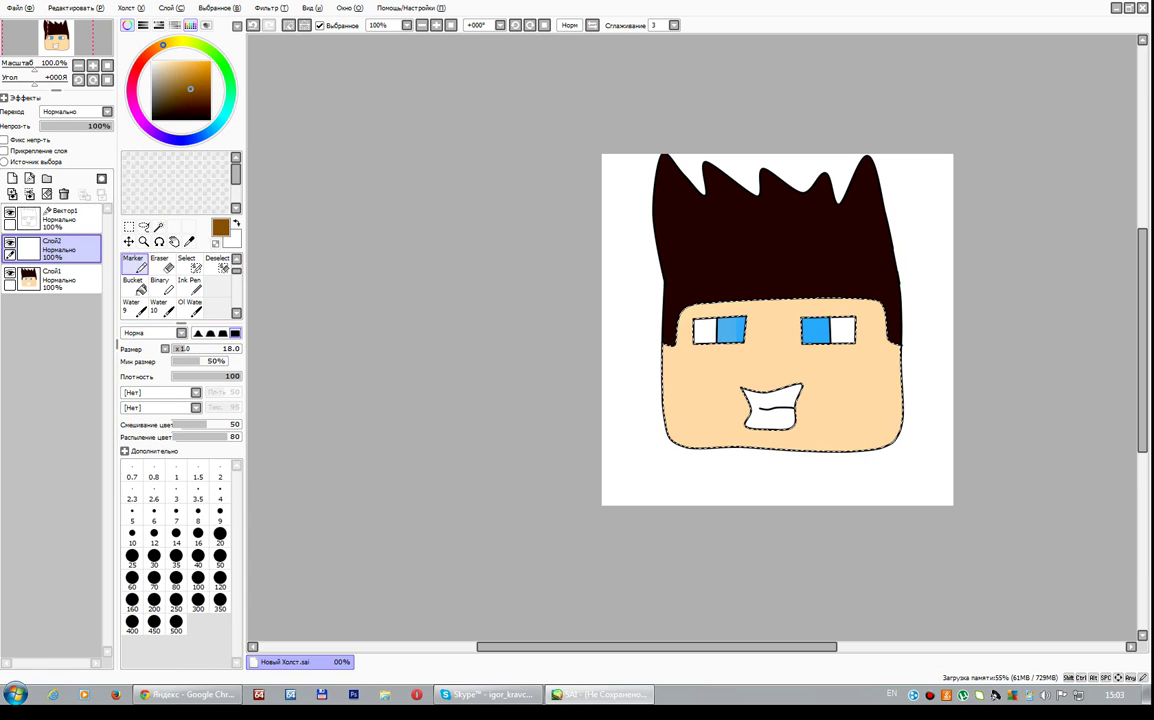
scroll(620, 334, up, 5)
drag(690, 415, 663, 400)
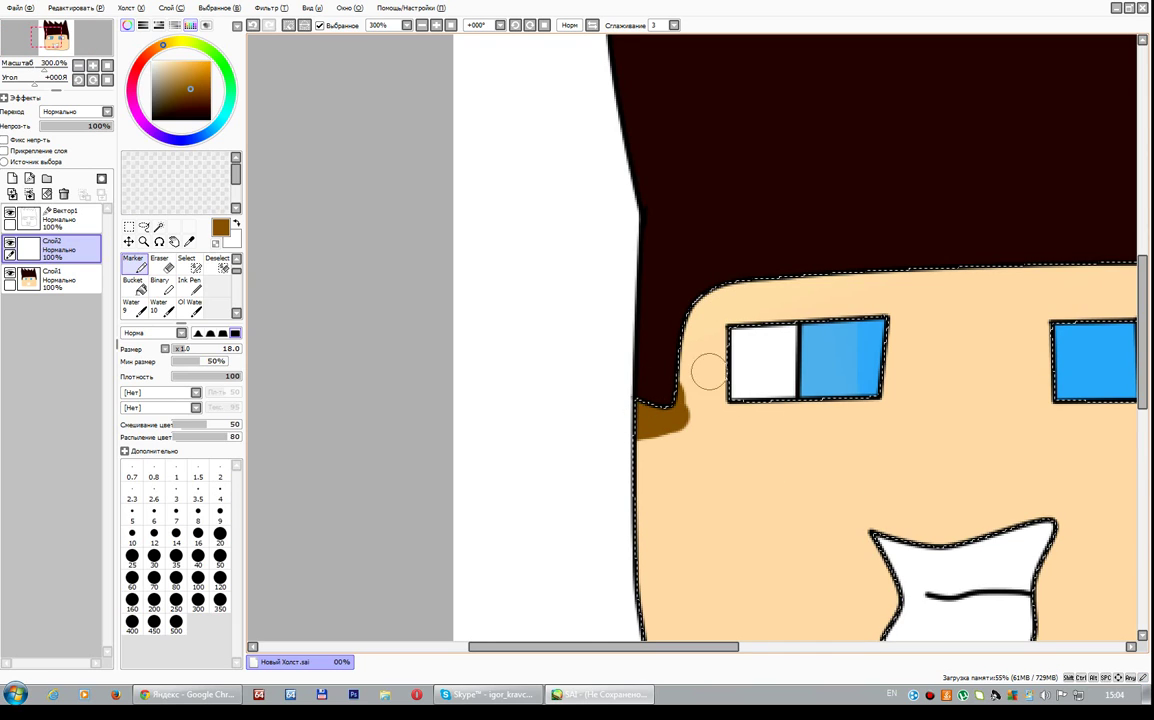
scroll(707, 372, down, 3)
drag(898, 420, 711, 417)
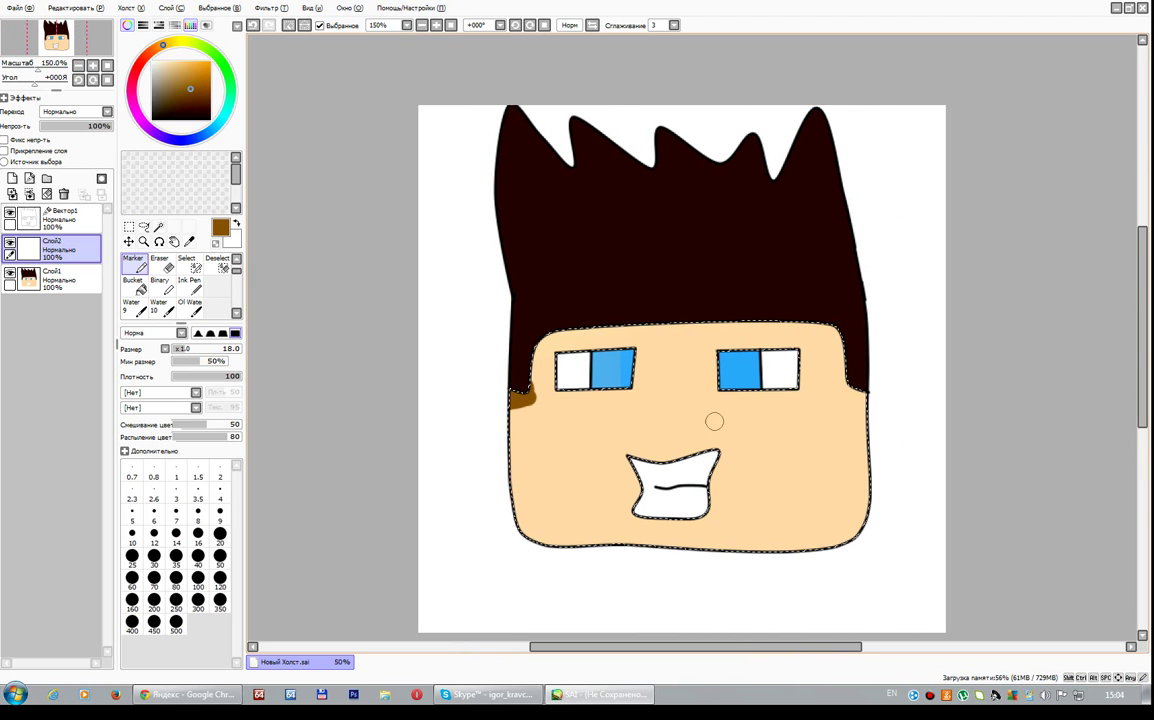
drag(558, 338, 835, 331)
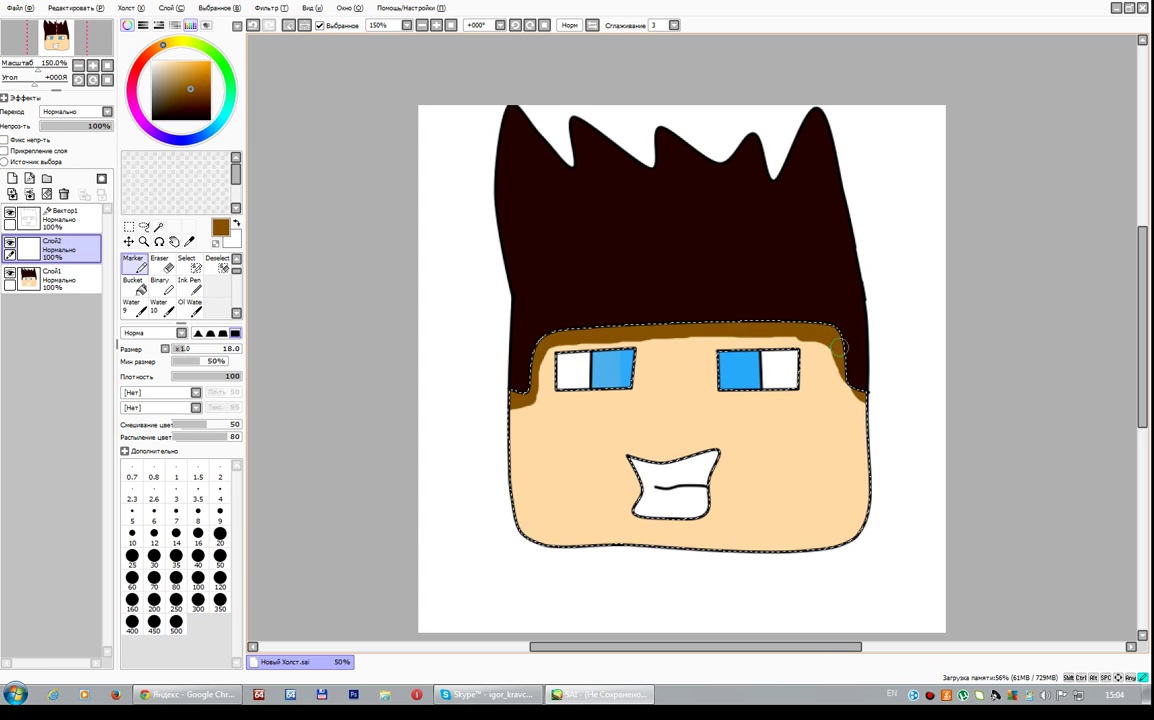
Paint brown shadows beside the inner eye edges, around the mouth and over the cheek on the face's right side.
mouse_move(626, 395)
mouse_down()
mouse_move(633, 340)
mouse_move(716, 378)
mouse_up()
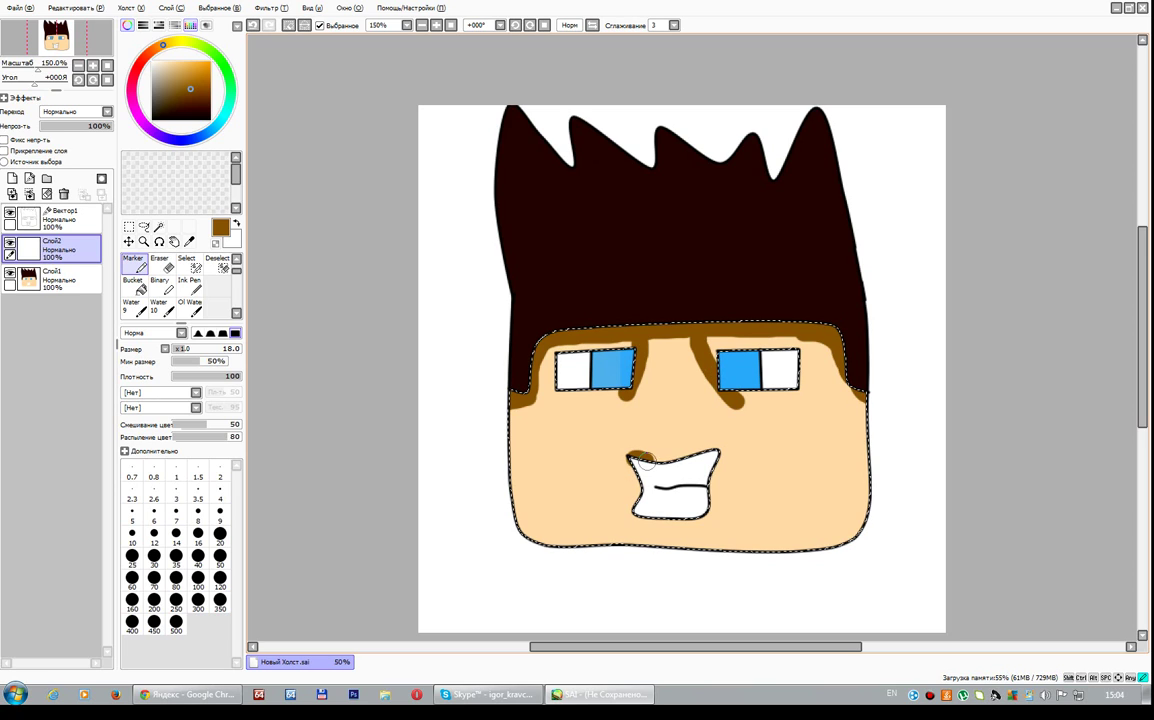
drag(714, 452, 630, 458)
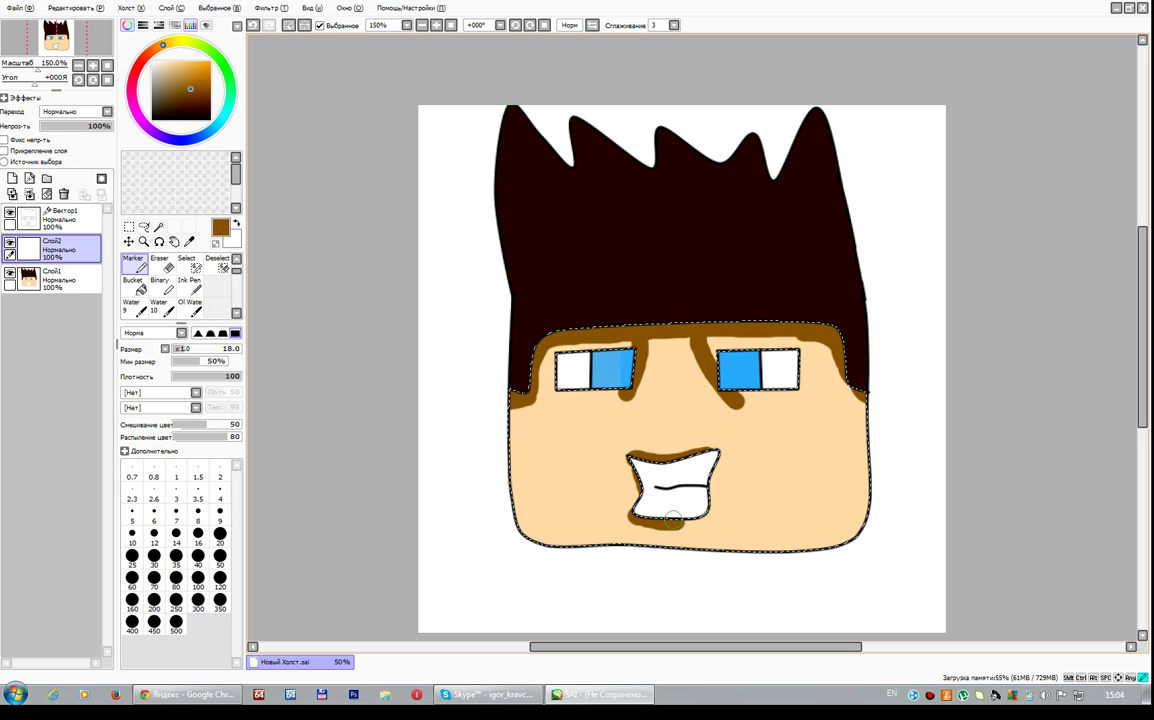
mouse_move(672, 519)
mouse_down()
mouse_move(707, 510)
mouse_move(717, 457)
mouse_up()
mouse_move(772, 549)
mouse_down()
mouse_move(866, 519)
mouse_move(820, 460)
mouse_move(846, 389)
mouse_move(848, 454)
mouse_up()
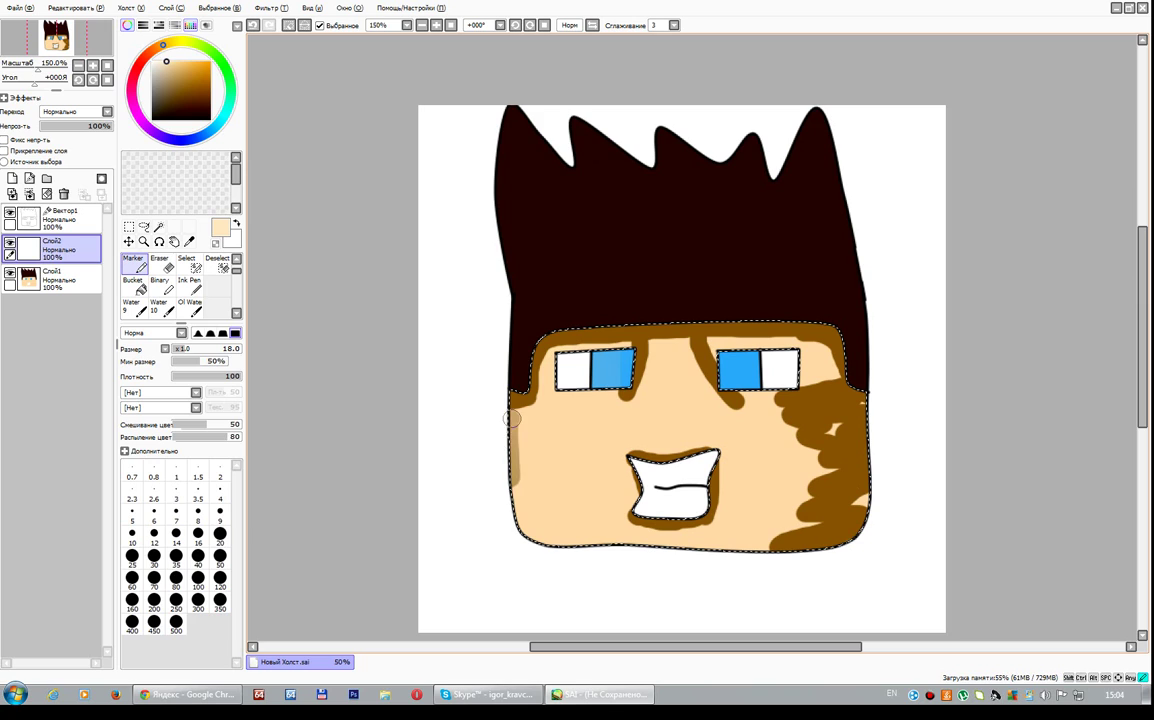
Paint a pale cream highlight over the cheek and jaw on the face's left side with the size 18 Marker.
mouse_move(511, 418)
mouse_down()
mouse_move(523, 503)
mouse_move(621, 574)
mouse_up()
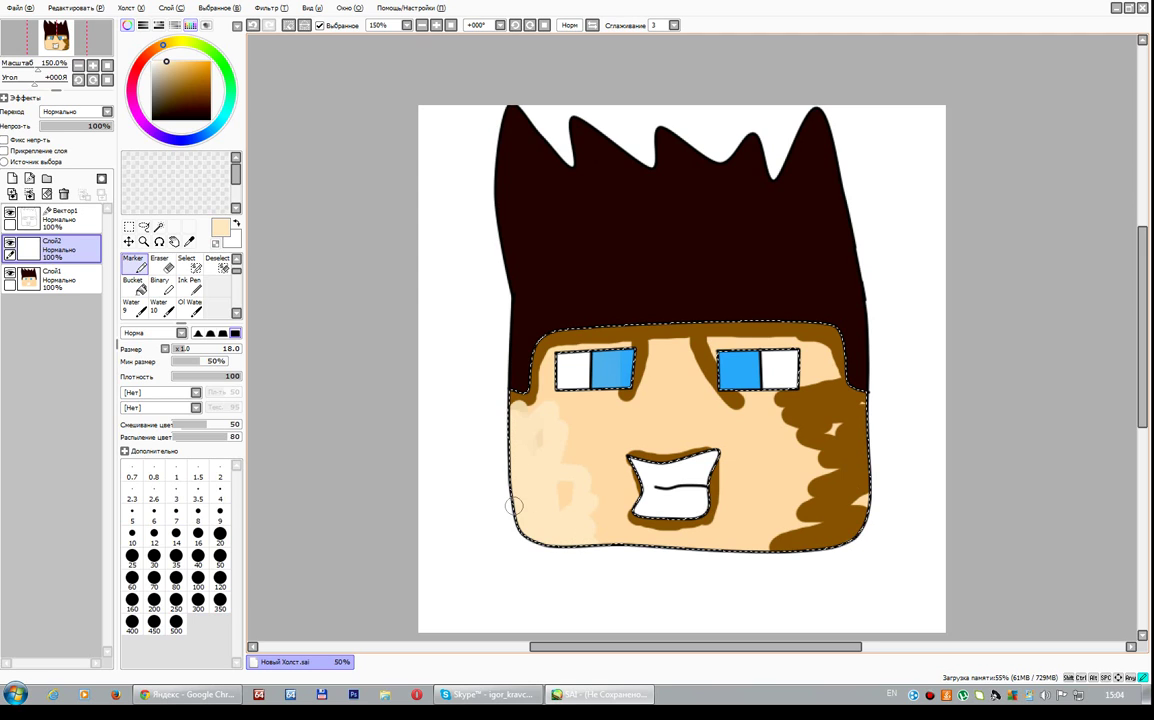
key(alt)
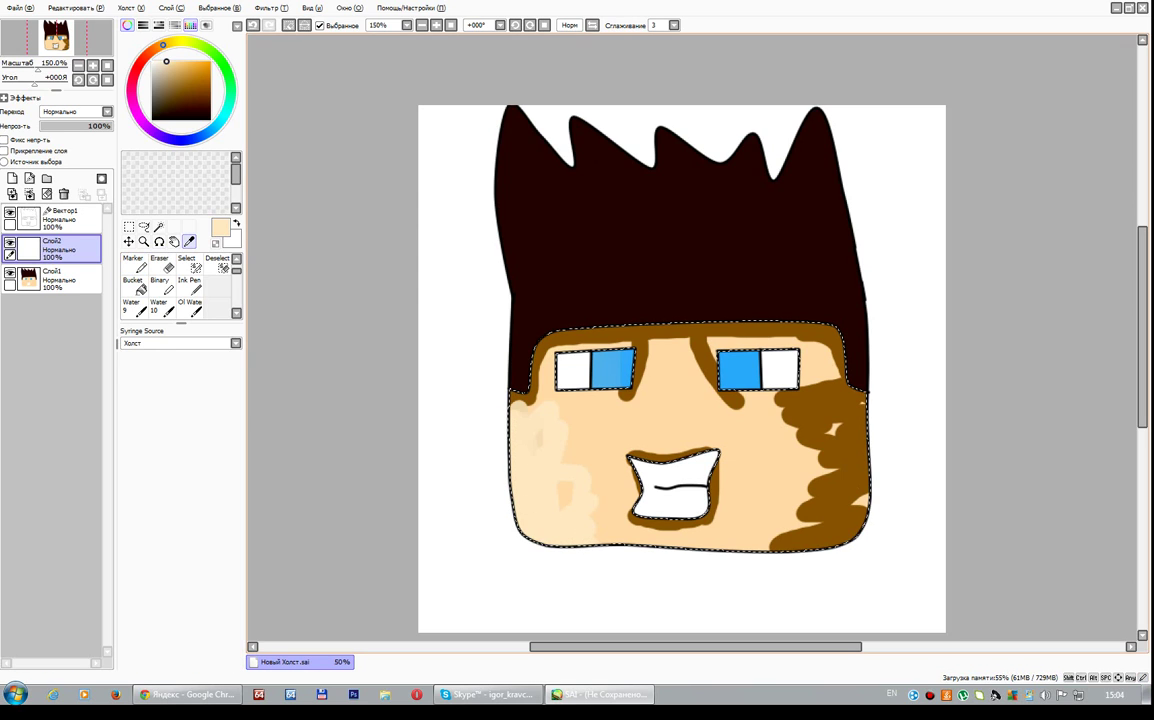
click(779, 466)
click(133, 262)
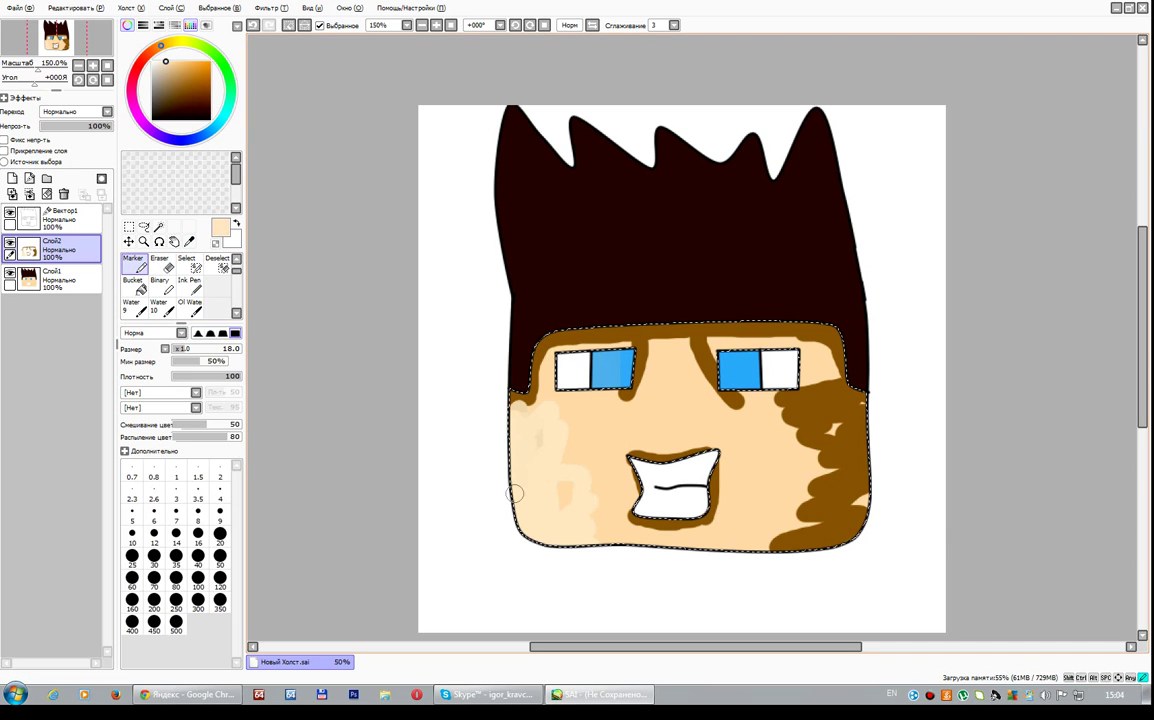
Fill the gaps in the cream cheek highlight and soften it into the skin with the Blur brush at size 23.
drag(543, 456, 582, 422)
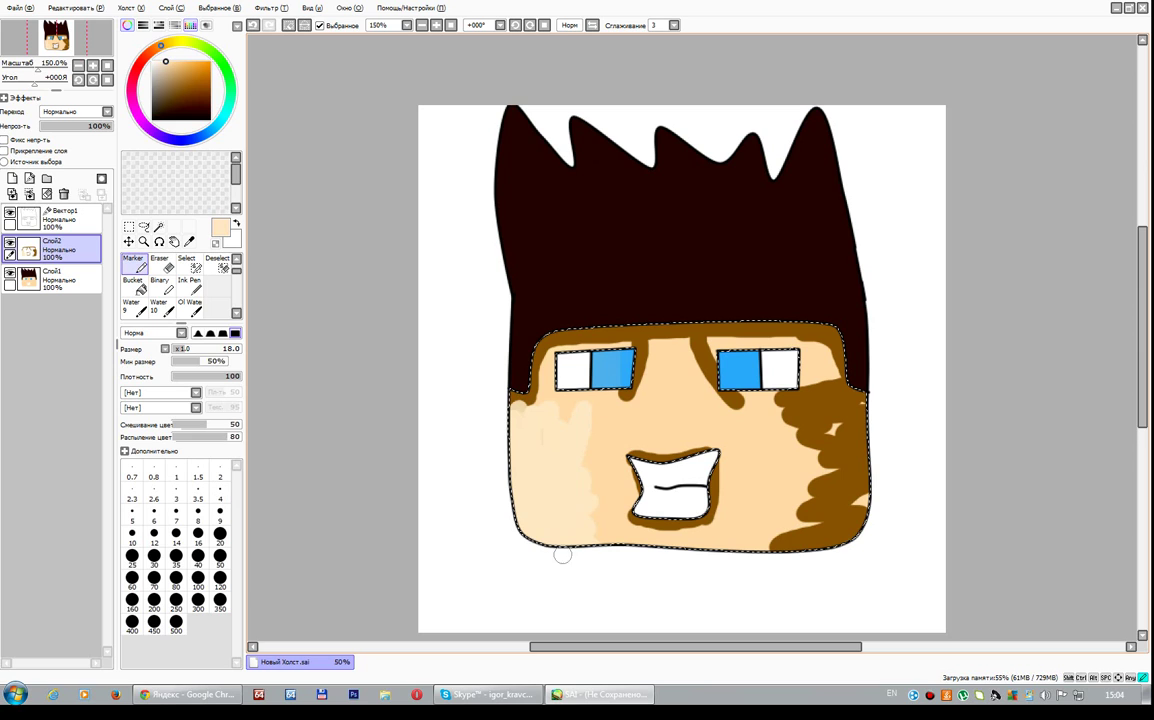
scroll(180, 285, down, 2)
click(212, 286)
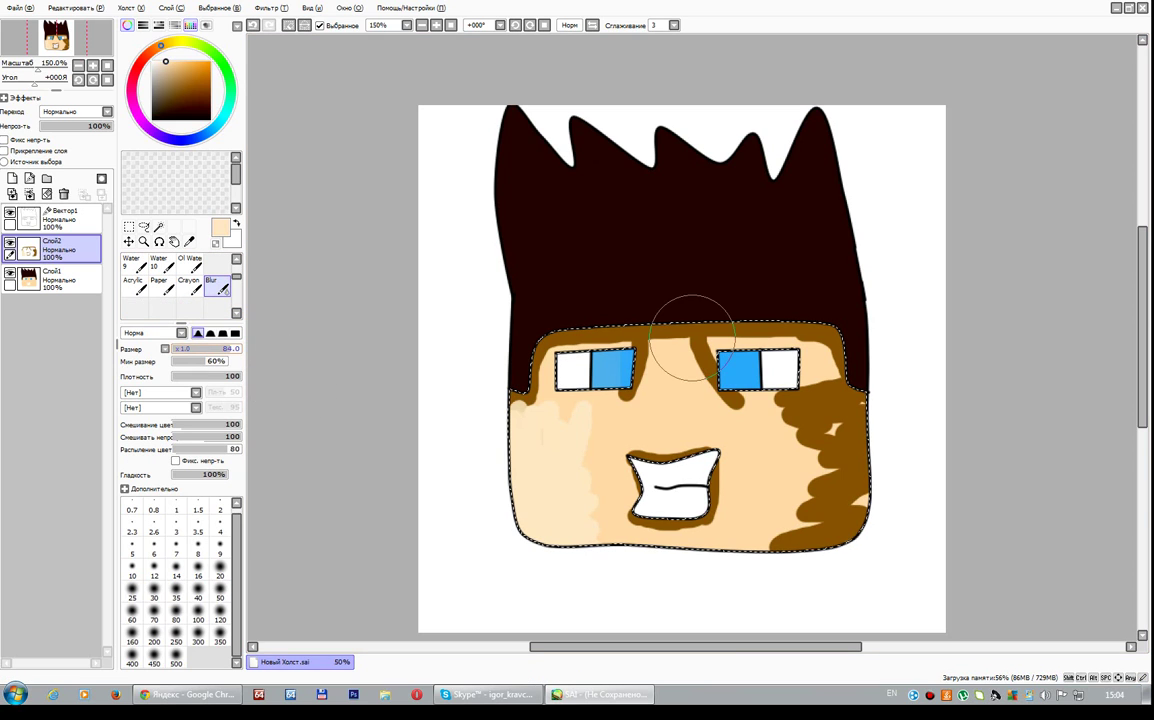
key(bracketleft)
key(bracketleft)
key(bracketleft)
key(bracketleft)
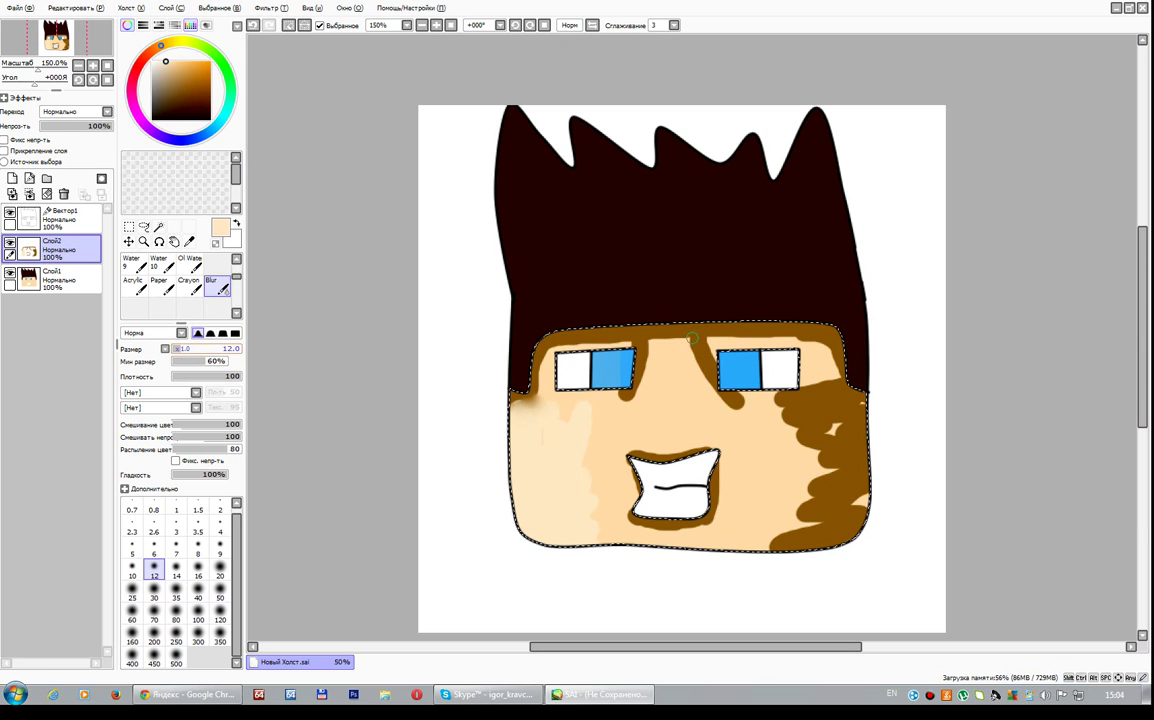
scroll(536, 405, up, 3)
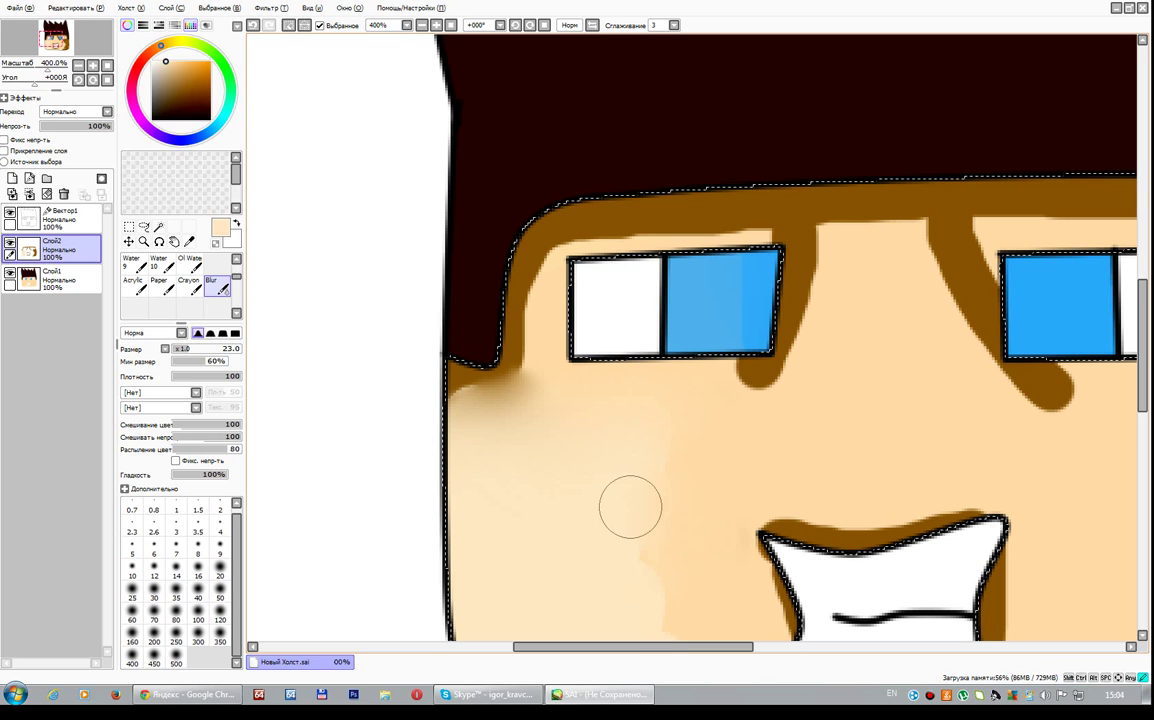
scroll(1101, 396, down, 3)
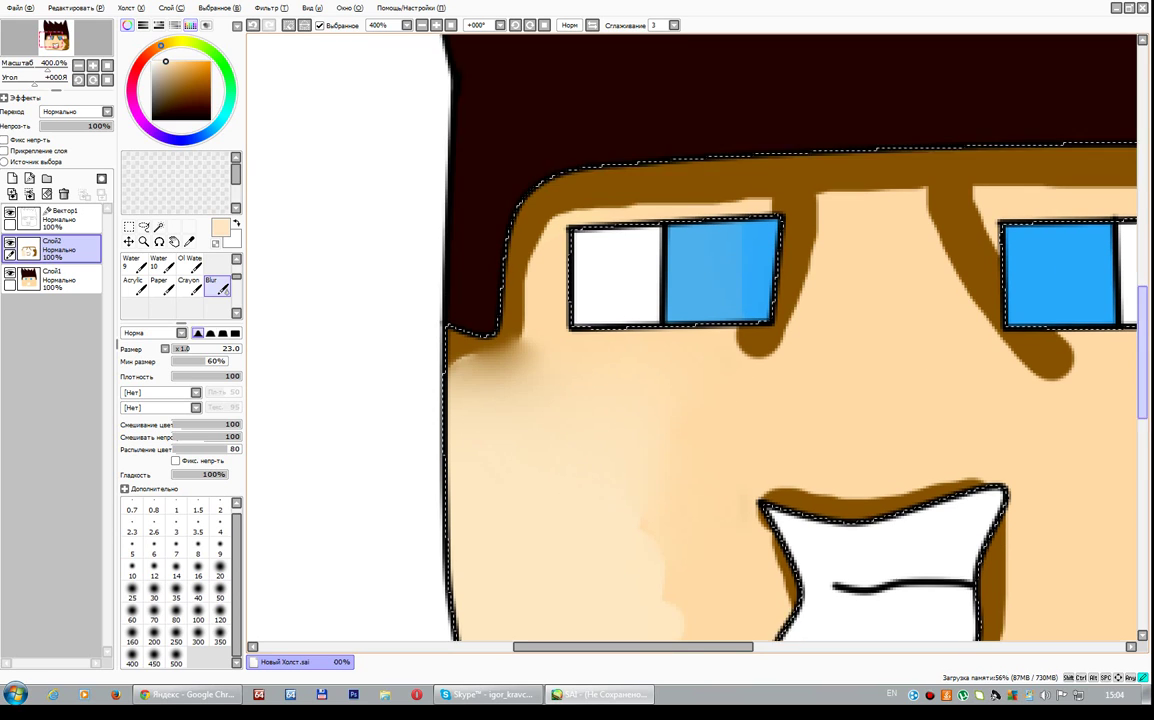
Blend the brown shadows around the mouth and across the face's right cheek into the skin with the size 23 Blur brush.
mouse_move(639, 412)
mouse_down()
mouse_move(674, 491)
mouse_move(679, 382)
mouse_move(652, 238)
mouse_move(641, 280)
mouse_move(668, 455)
mouse_move(689, 295)
mouse_move(461, 420)
mouse_move(788, 360)
mouse_move(642, 345)
mouse_move(662, 394)
mouse_move(757, 351)
mouse_move(763, 381)
mouse_move(774, 289)
mouse_move(845, 253)
mouse_move(1002, 250)
mouse_move(1037, 289)
mouse_move(997, 498)
mouse_move(980, 497)
mouse_move(1001, 412)
mouse_move(838, 489)
mouse_move(962, 416)
mouse_move(797, 490)
mouse_move(1015, 450)
mouse_move(868, 498)
mouse_move(988, 259)
mouse_up()
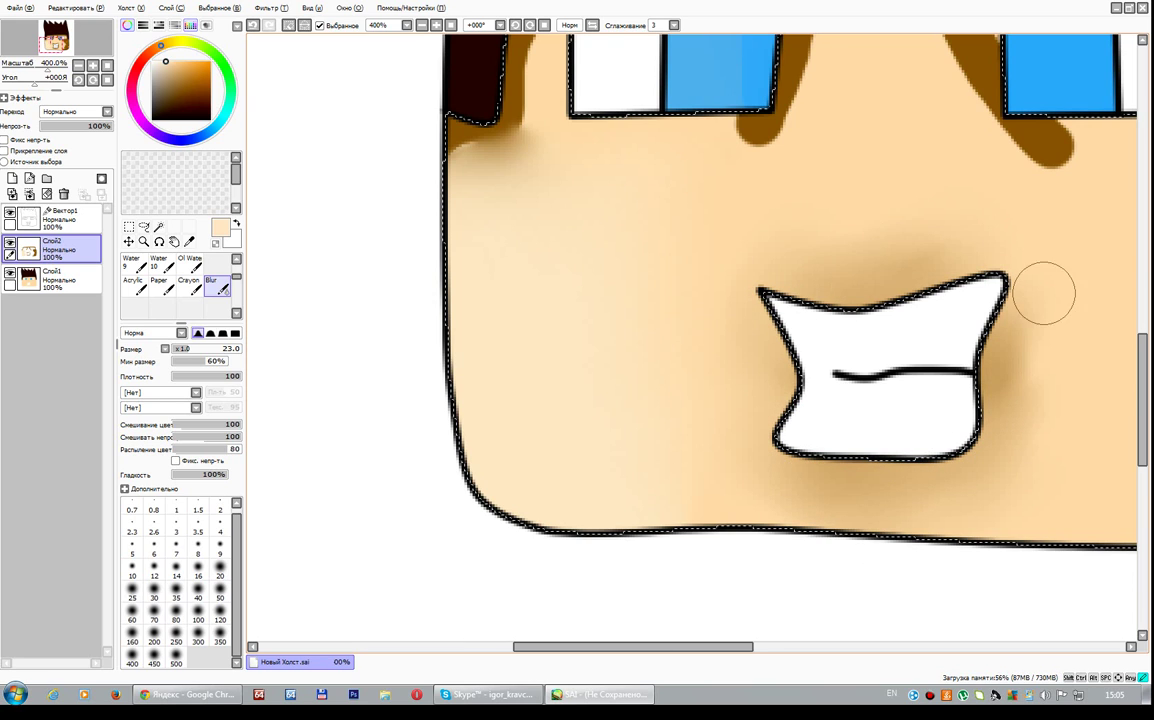
scroll(1012, 343, down, 2)
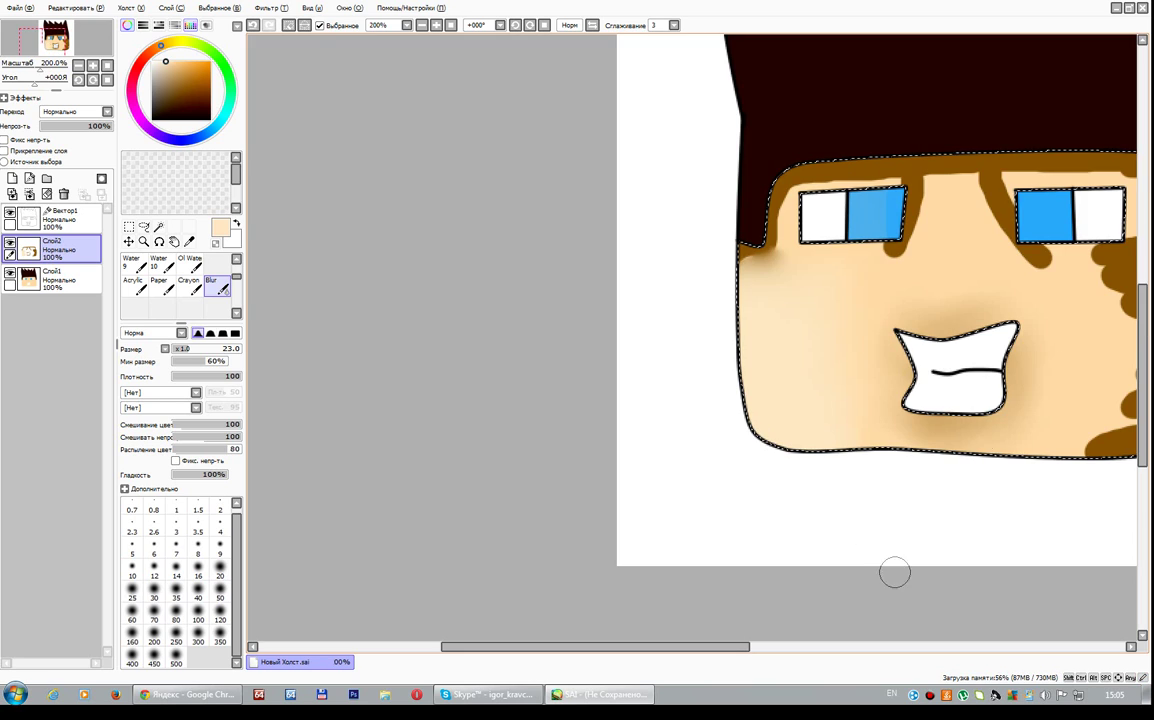
drag(677, 646, 768, 630)
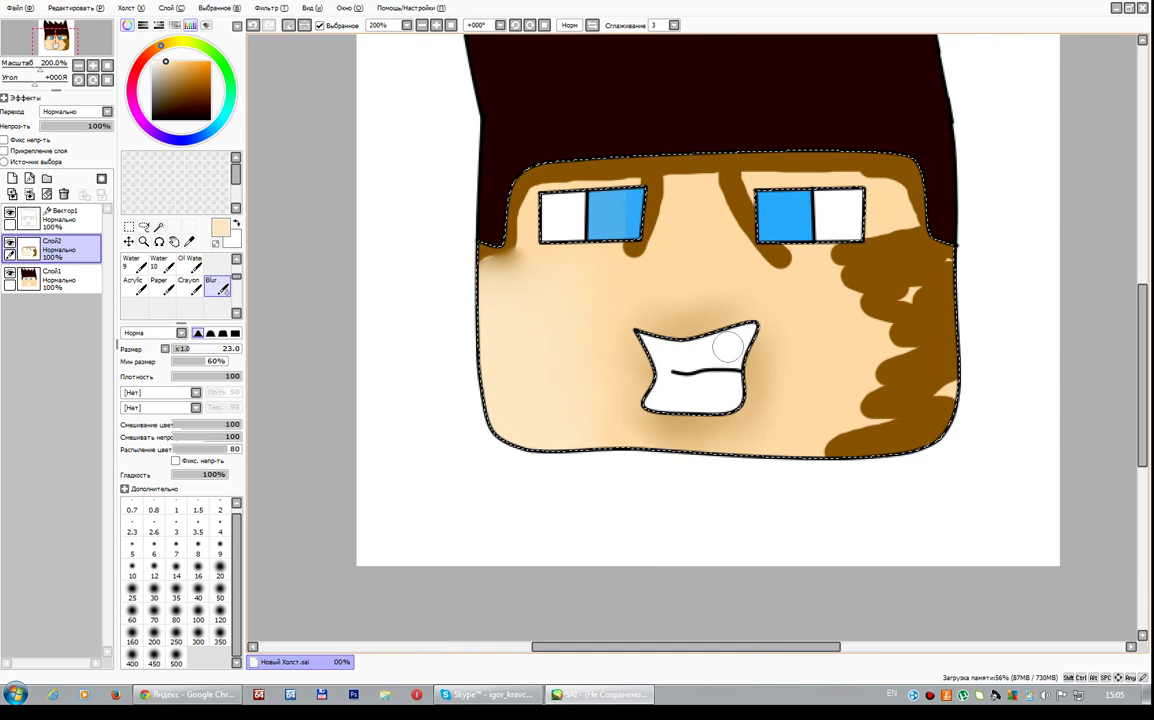
drag(908, 290, 905, 355)
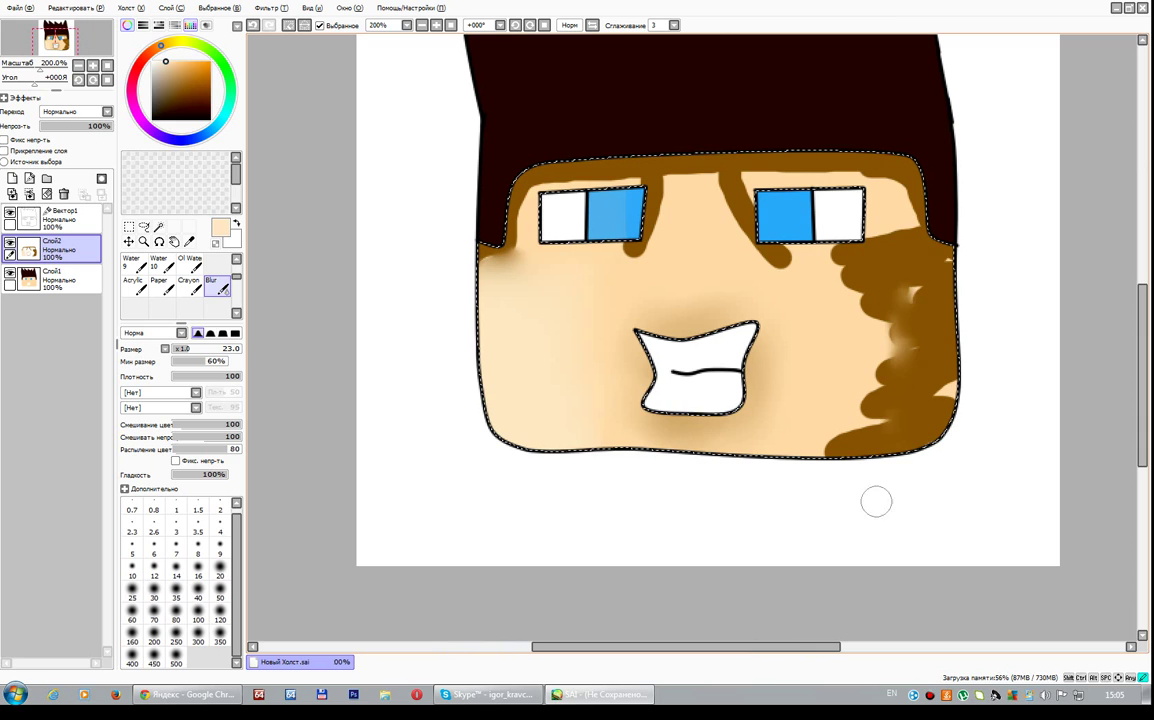
drag(836, 489, 870, 440)
drag(624, 304, 665, 304)
mouse_move(769, 333)
mouse_down()
mouse_move(925, 304)
mouse_move(881, 304)
mouse_move(945, 289)
mouse_move(863, 389)
mouse_move(859, 360)
mouse_move(883, 330)
mouse_move(945, 327)
mouse_move(963, 357)
mouse_move(910, 341)
mouse_move(854, 298)
mouse_move(868, 288)
mouse_move(834, 270)
mouse_move(927, 250)
mouse_move(883, 252)
mouse_move(929, 270)
mouse_move(916, 325)
mouse_move(876, 321)
mouse_move(849, 263)
mouse_move(850, 281)
mouse_move(748, 333)
mouse_move(844, 424)
mouse_move(839, 494)
mouse_move(867, 448)
mouse_move(895, 268)
mouse_move(932, 314)
mouse_move(908, 412)
mouse_move(889, 350)
mouse_move(939, 279)
mouse_move(905, 250)
mouse_up()
Soften the shadows beside the inner eye edges and along the left part of the hairline with the Blur brush at size 11.
key([)
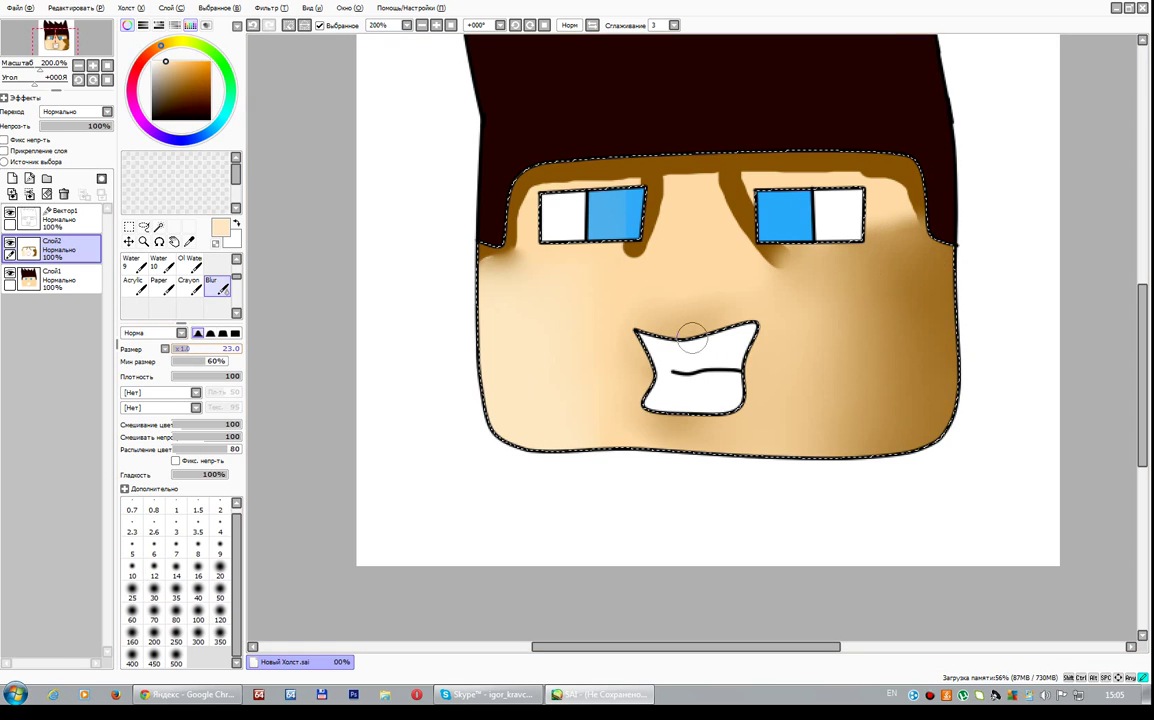
key([)
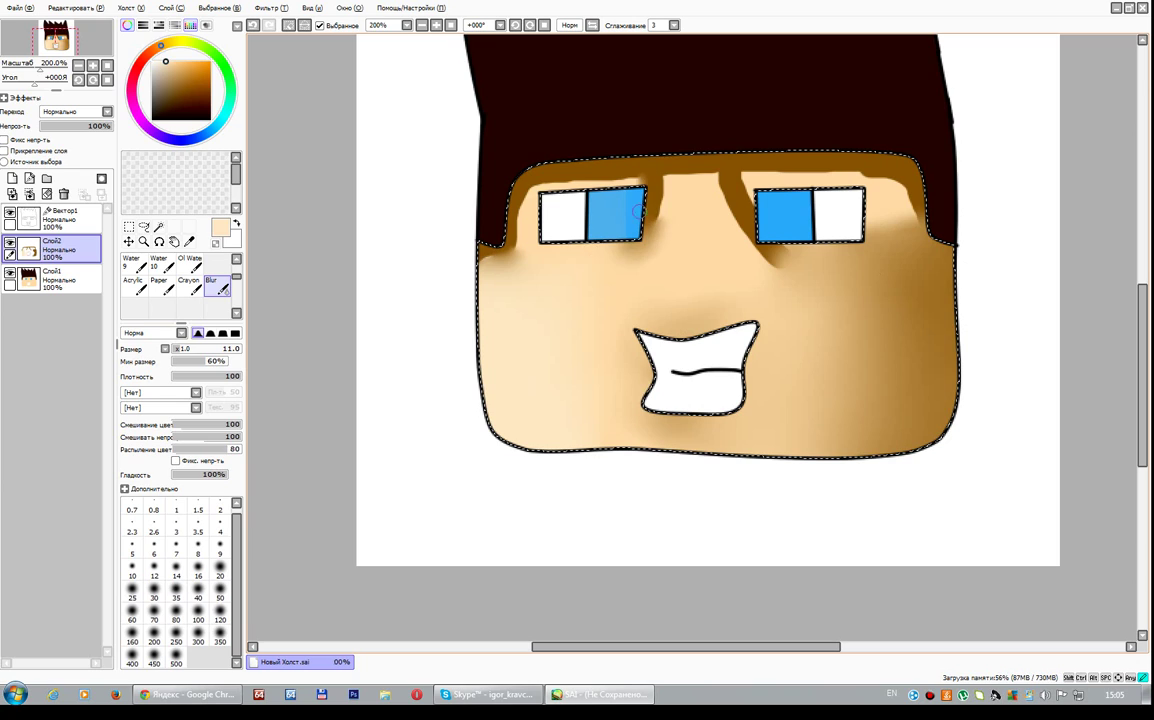
mouse_move(637, 211)
mouse_down()
mouse_move(649, 220)
mouse_move(648, 178)
mouse_up()
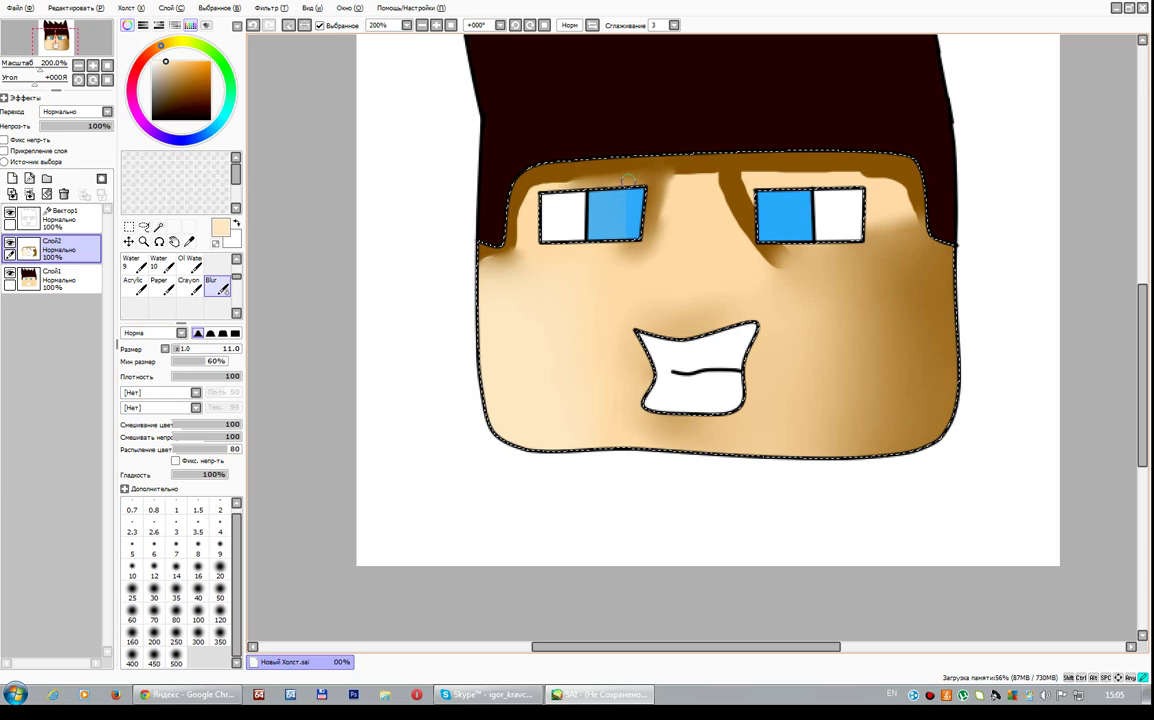
drag(504, 221, 519, 200)
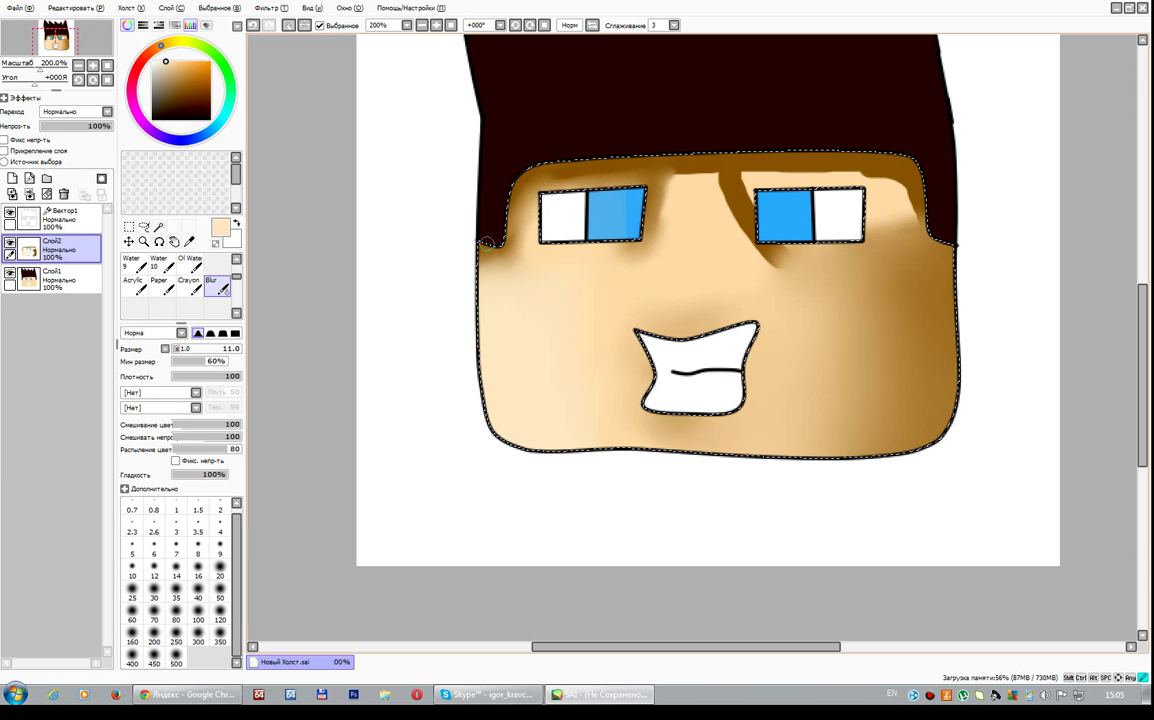
mouse_move(609, 195)
mouse_down()
mouse_move(709, 174)
mouse_move(634, 229)
mouse_move(677, 240)
mouse_up()
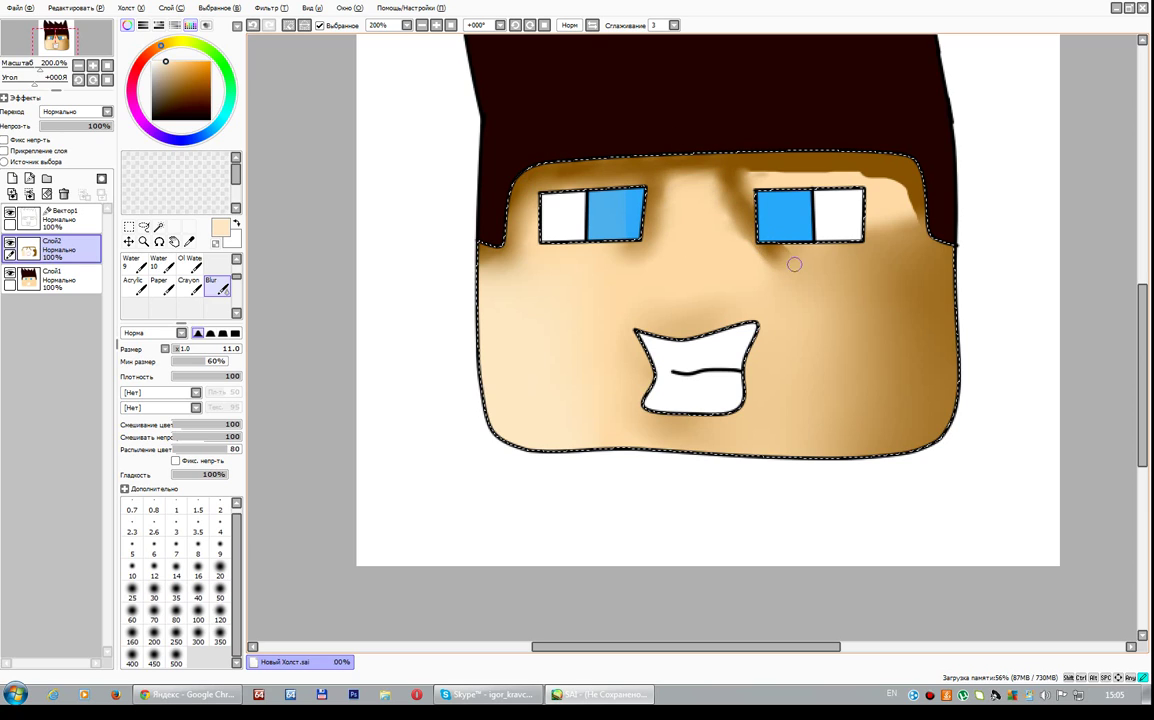
Blend the hairline shadow smoothly across the forehead and around the eyes with the Blur brush at size 28.
key(bracketright)
key(bracketright)
key(bracketright)
key(bracketright)
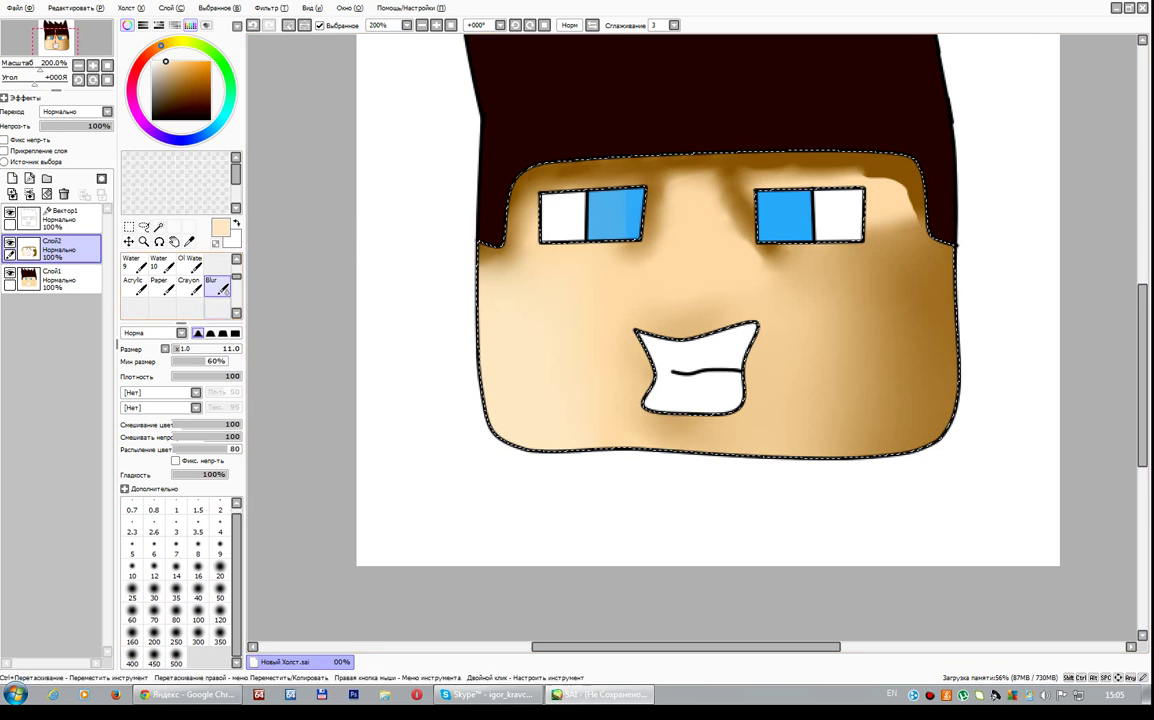
mouse_move(489, 205)
mouse_down()
mouse_move(510, 180)
mouse_move(690, 180)
mouse_move(680, 170)
mouse_move(729, 227)
mouse_move(807, 230)
mouse_move(740, 170)
mouse_move(830, 175)
mouse_move(860, 208)
mouse_move(684, 181)
mouse_up()
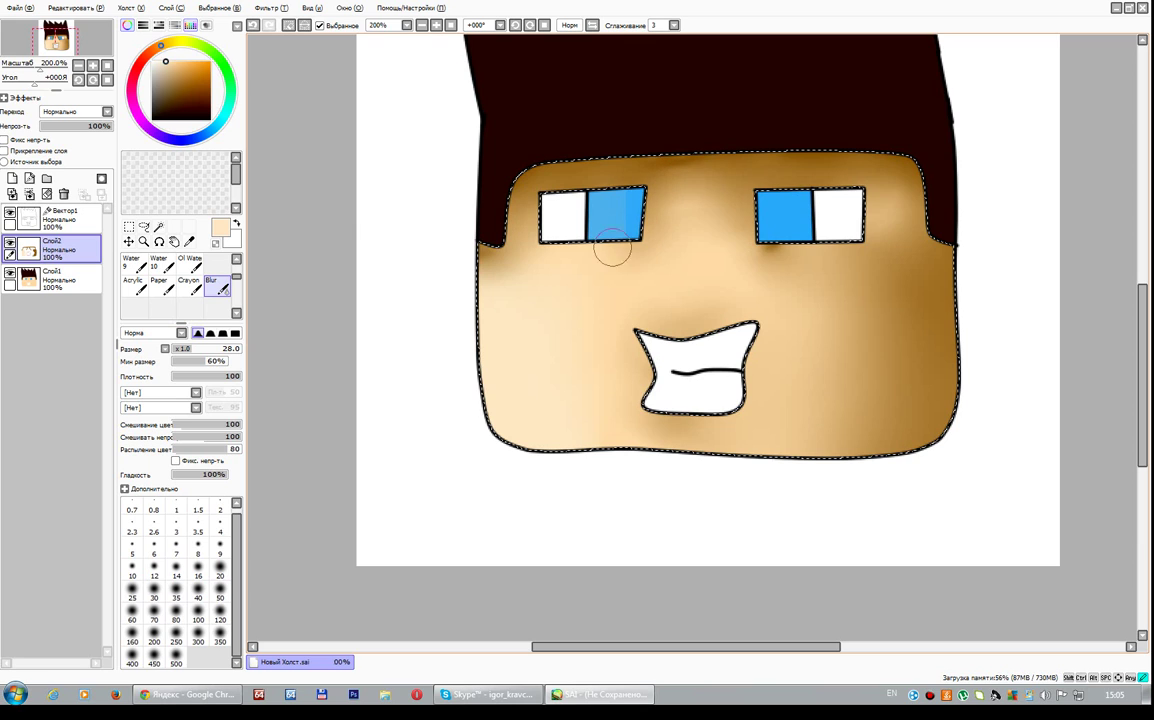
scroll(880, 300, down, 2)
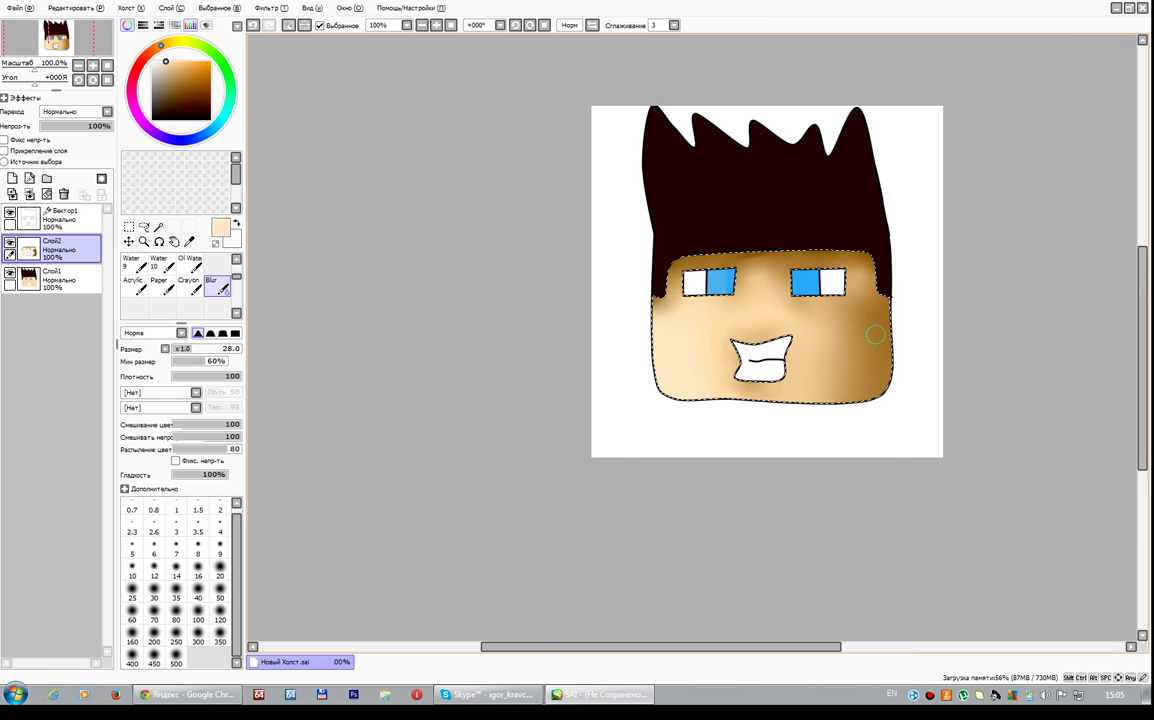
scroll(875, 335, up, 2)
drag(886, 195, 565, 183)
drag(432, 279, 505, 225)
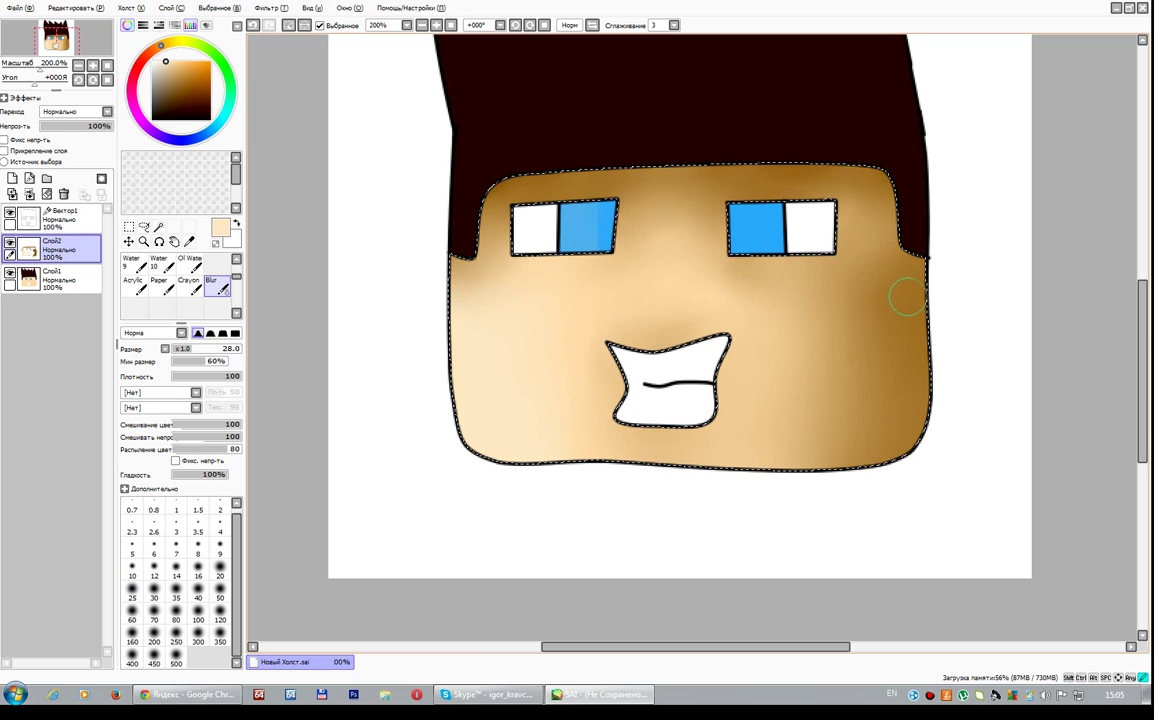
scroll(875, 213, down, 3)
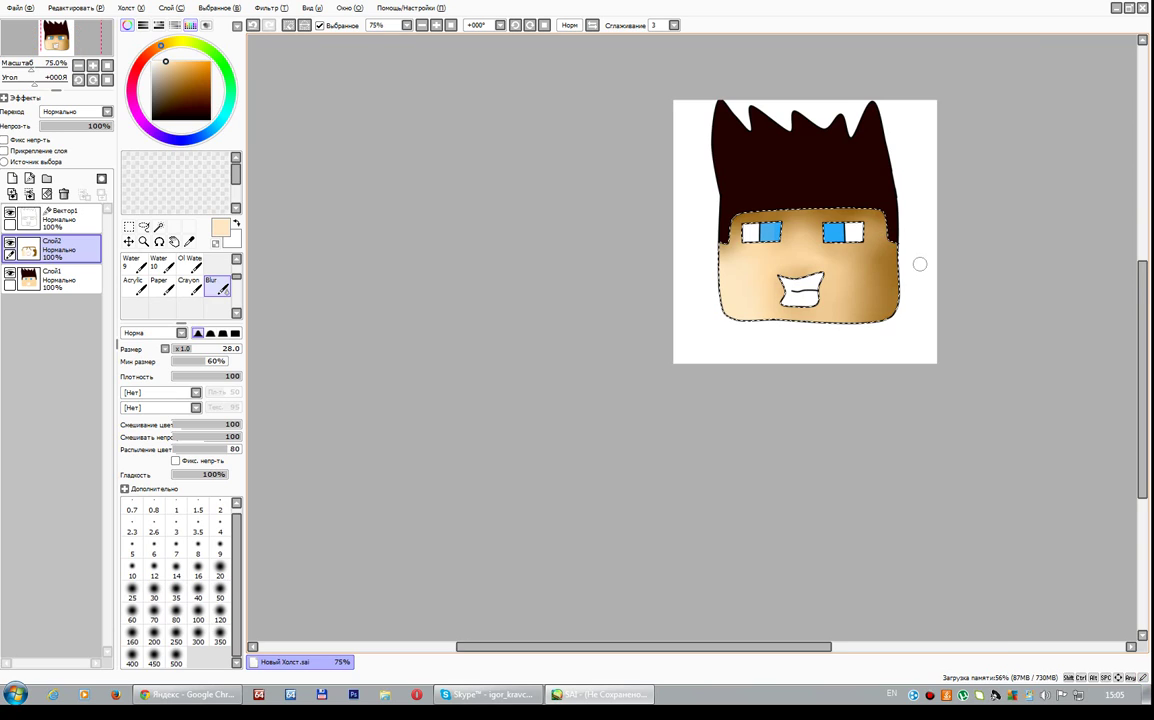
scroll(917, 260, up, 2)
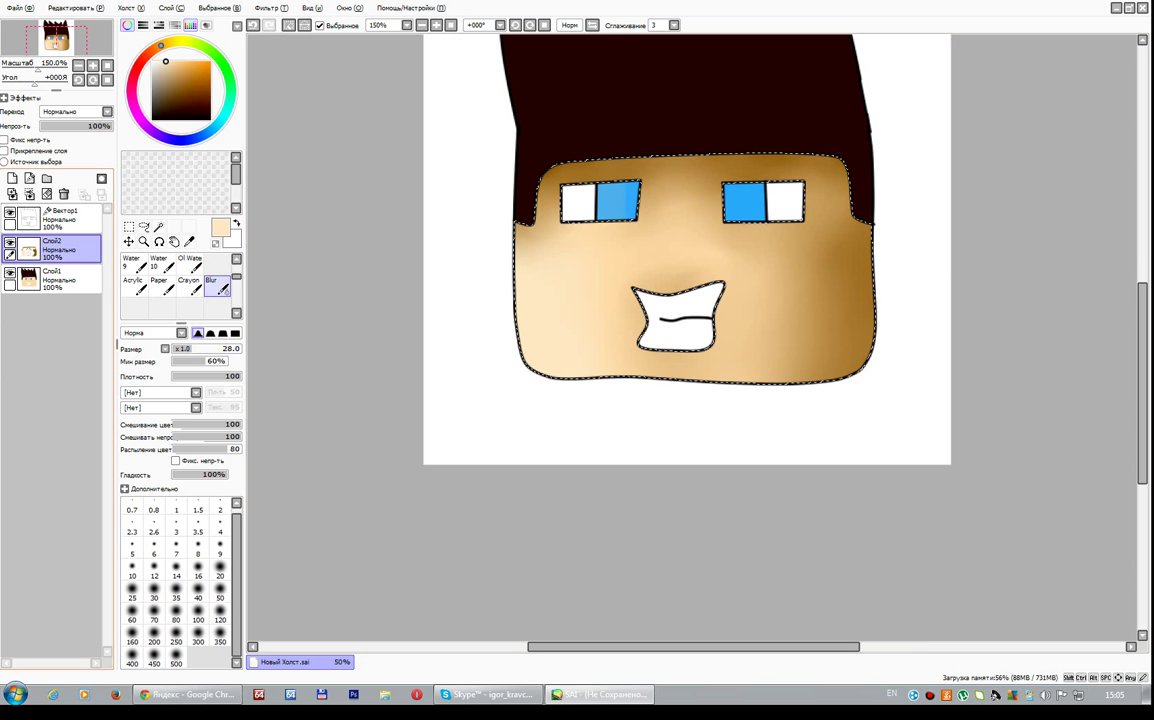
Clear the face selection and make the vector layer Вектор1 active.
key(ctrl+z)
key(ctrl+z)
key(ctrl+z)
key(ctrl+z)
key(ctrl+z)
key(ctrl+z)
key(ctrl+z)
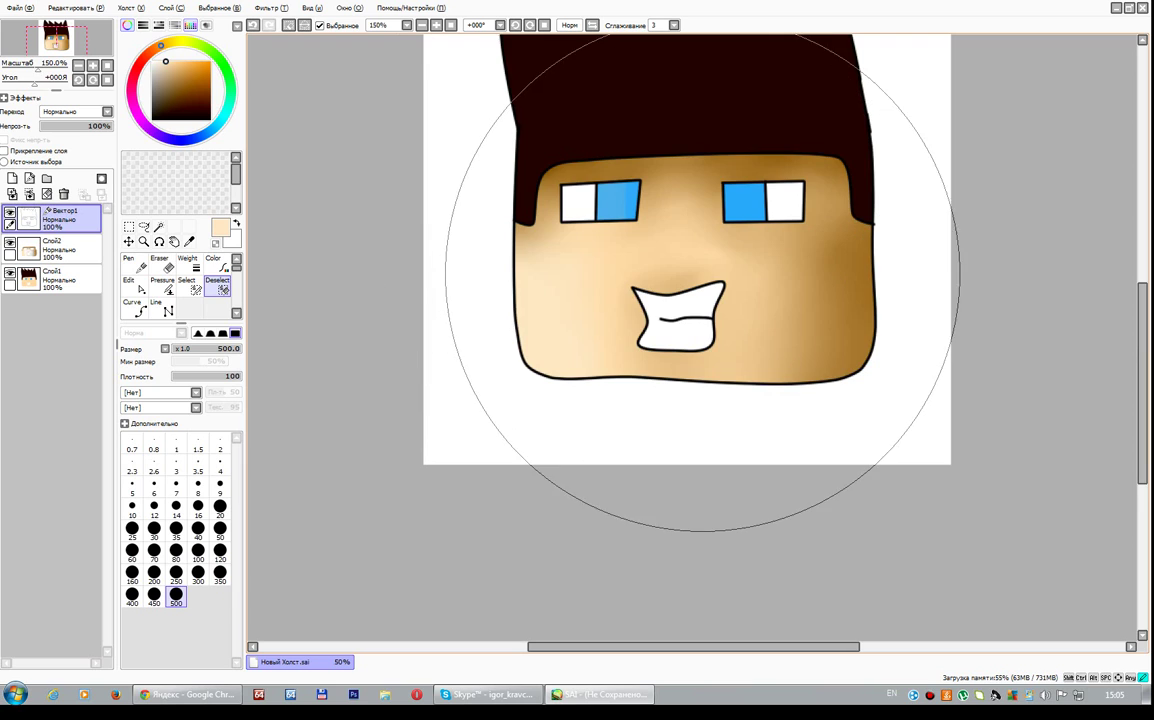
scroll(690, 300, up, 2)
scroll(690, 300, up, 3)
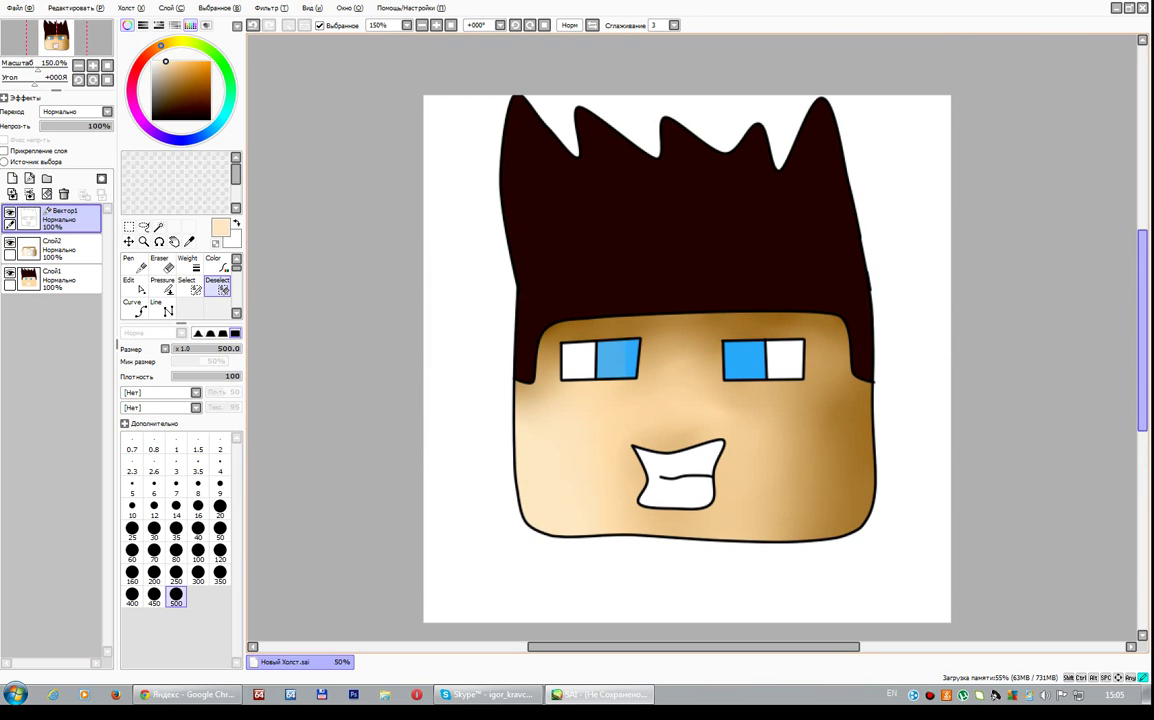
Select the hair area from the vector layer with the Magic Wand and make Слой2 the active layer.
click(158, 227)
click(680, 220)
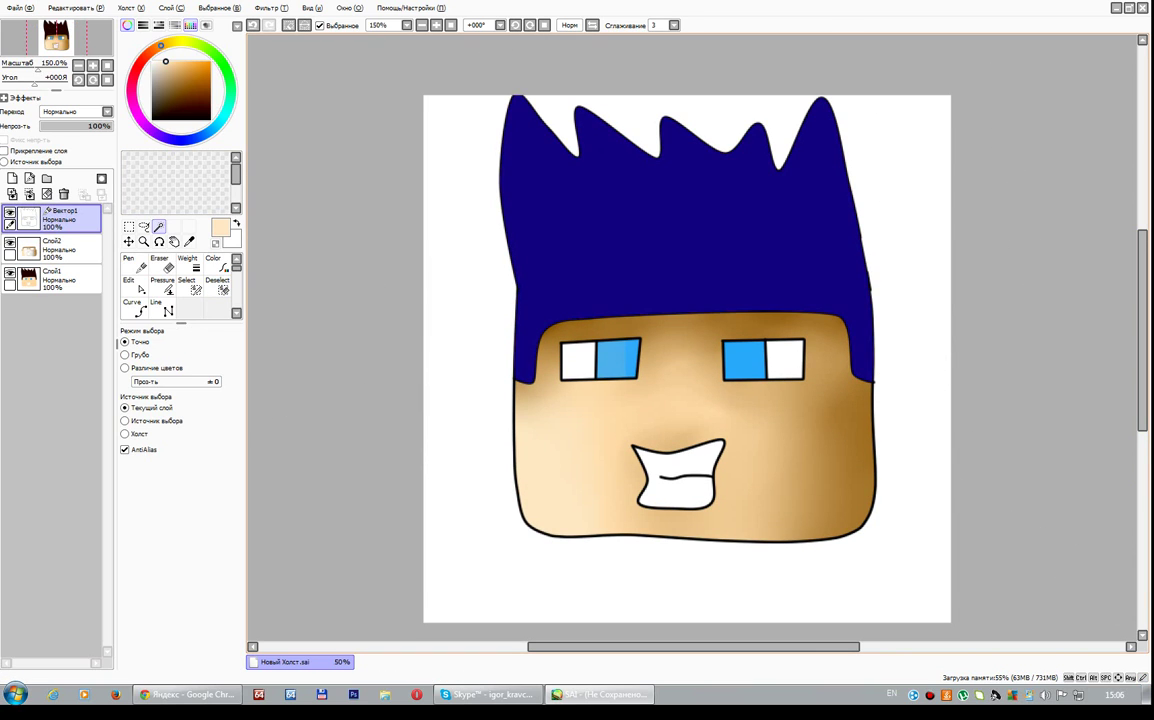
click(10, 257)
click(60, 250)
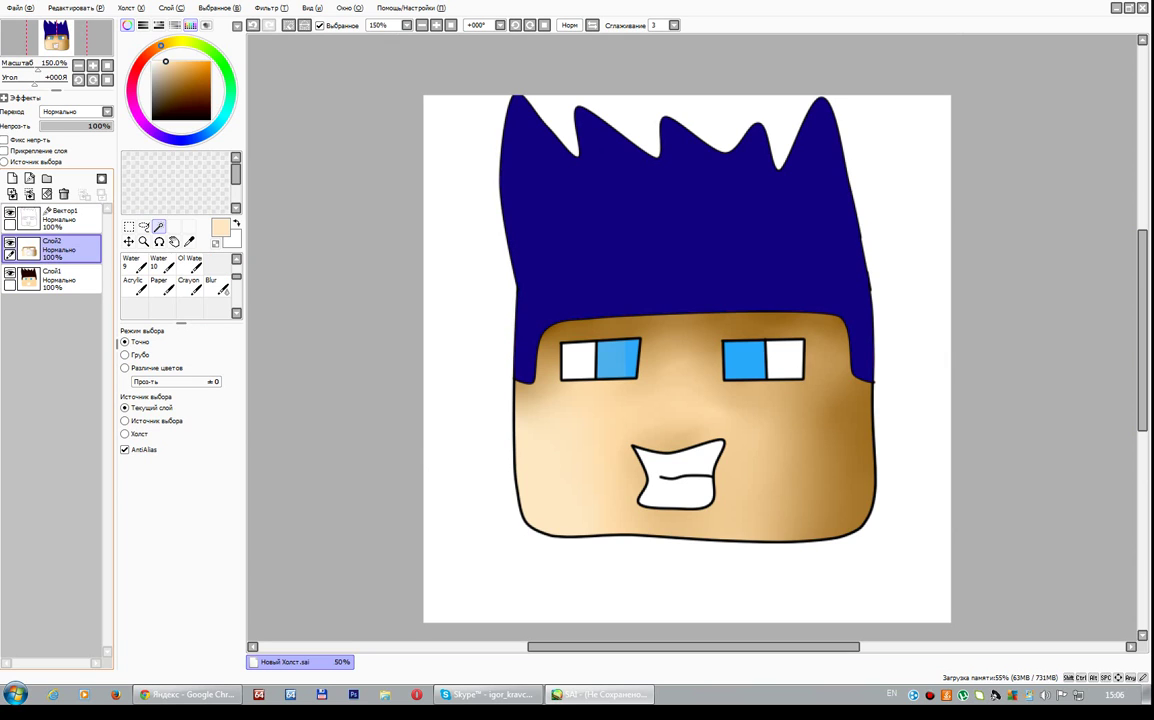
Sample the hair colour, change it to a lighter reddish brown and paint it over most of the hair with the Marker at size 100.
click(133, 262)
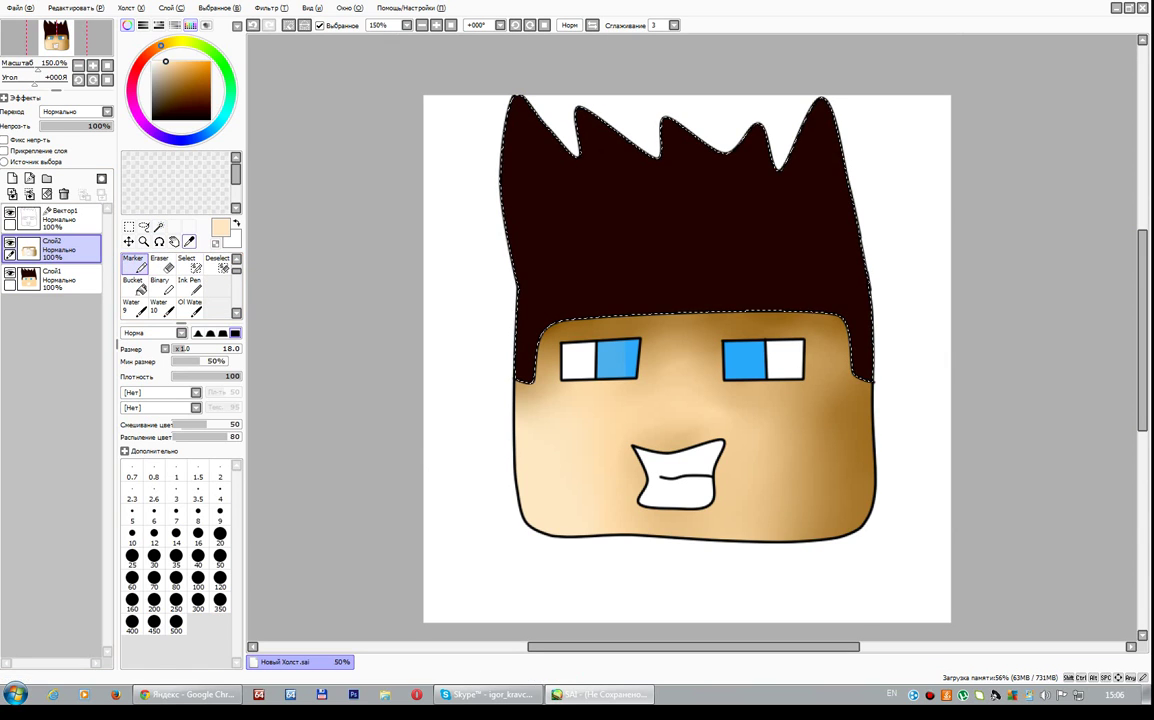
click(189, 241)
click(704, 145)
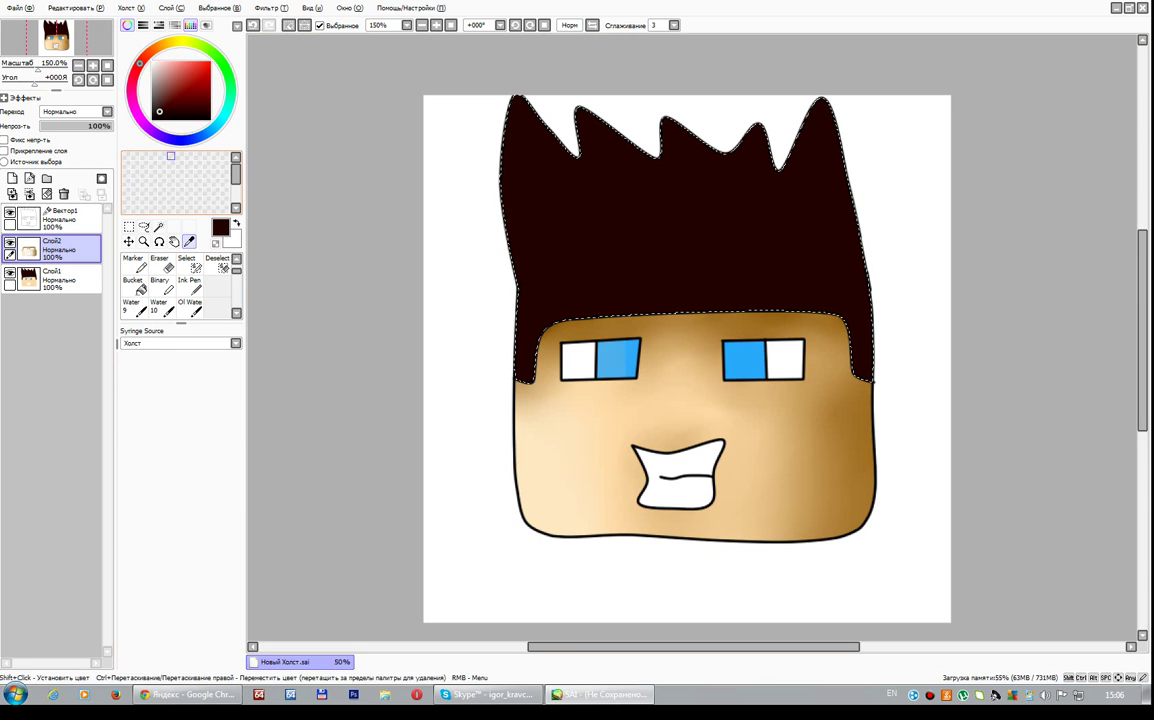
click(163, 45)
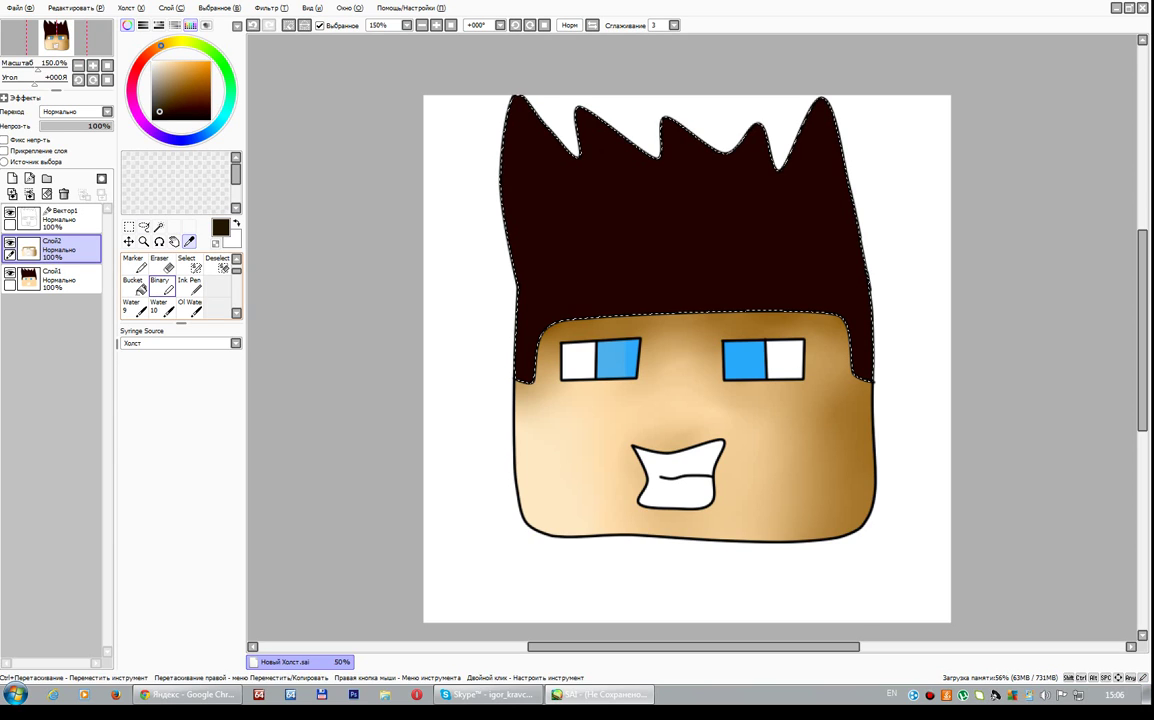
click(133, 262)
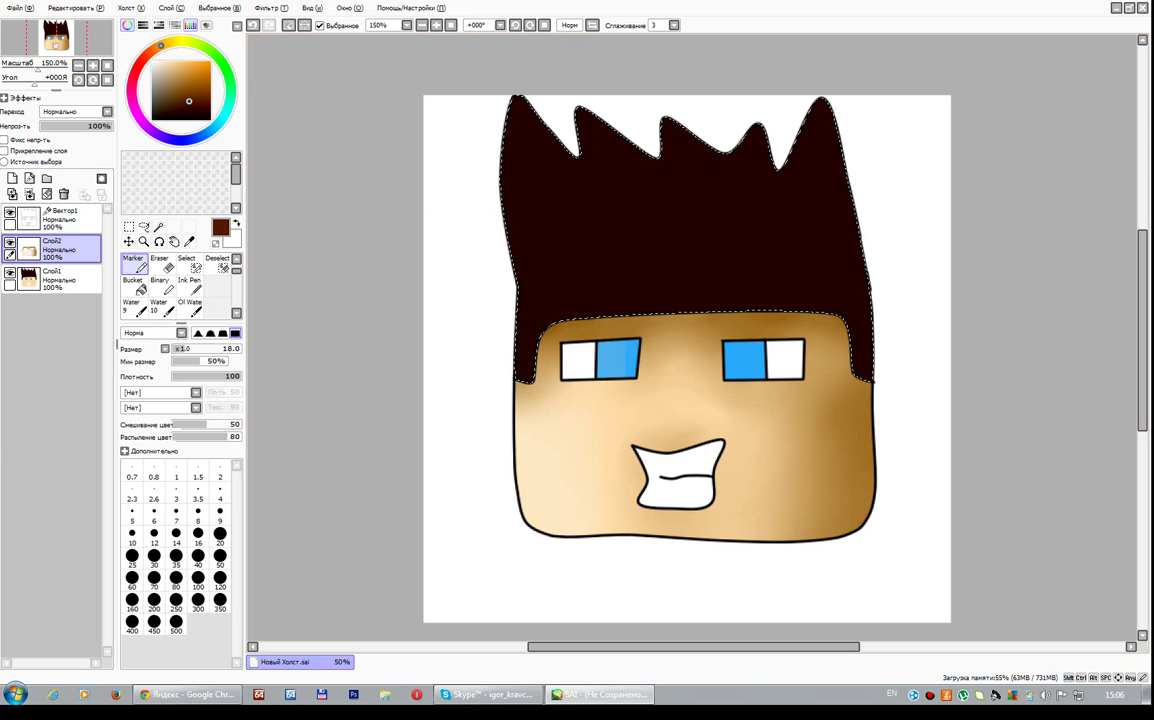
key(bracketright)
key(bracketright)
key(bracketright)
key(bracketright)
key(bracketright)
key(bracketright)
key(bracketright)
key(bracketright)
key(bracketright)
key(bracketright)
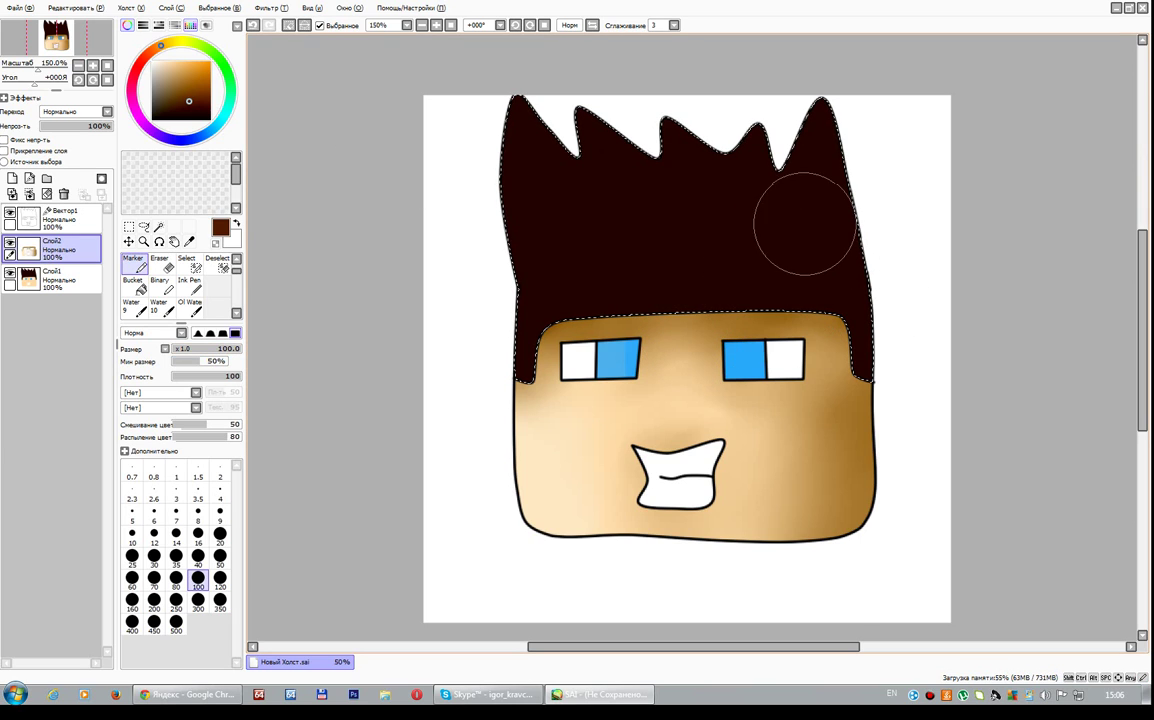
mouse_move(804, 216)
mouse_down()
mouse_move(767, 211)
mouse_move(769, 249)
mouse_move(796, 152)
mouse_move(622, 147)
mouse_up()
mouse_move(488, 121)
mouse_down()
mouse_move(670, 129)
mouse_move(536, 219)
mouse_move(358, 172)
mouse_up()
Paint light brown, peach and off-white highlight bands over the hair's left side with the size 100 Marker.
click(175, 85)
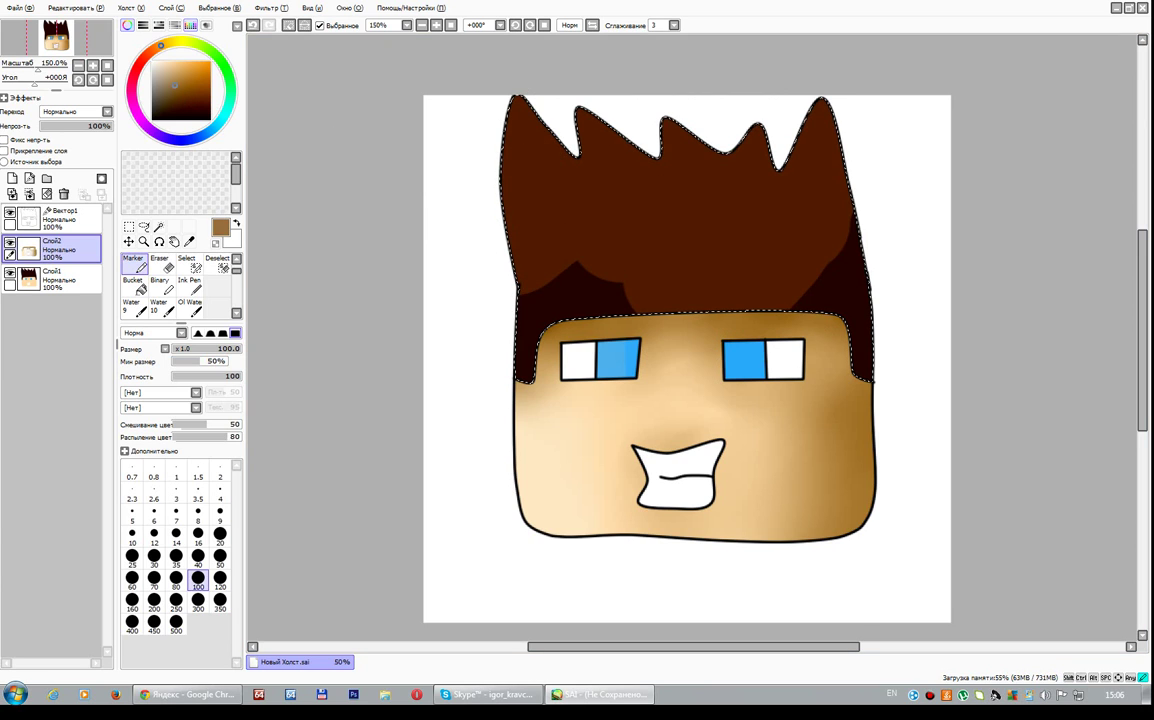
mouse_move(310, 130)
mouse_down()
mouse_move(605, 142)
mouse_move(400, 210)
mouse_up()
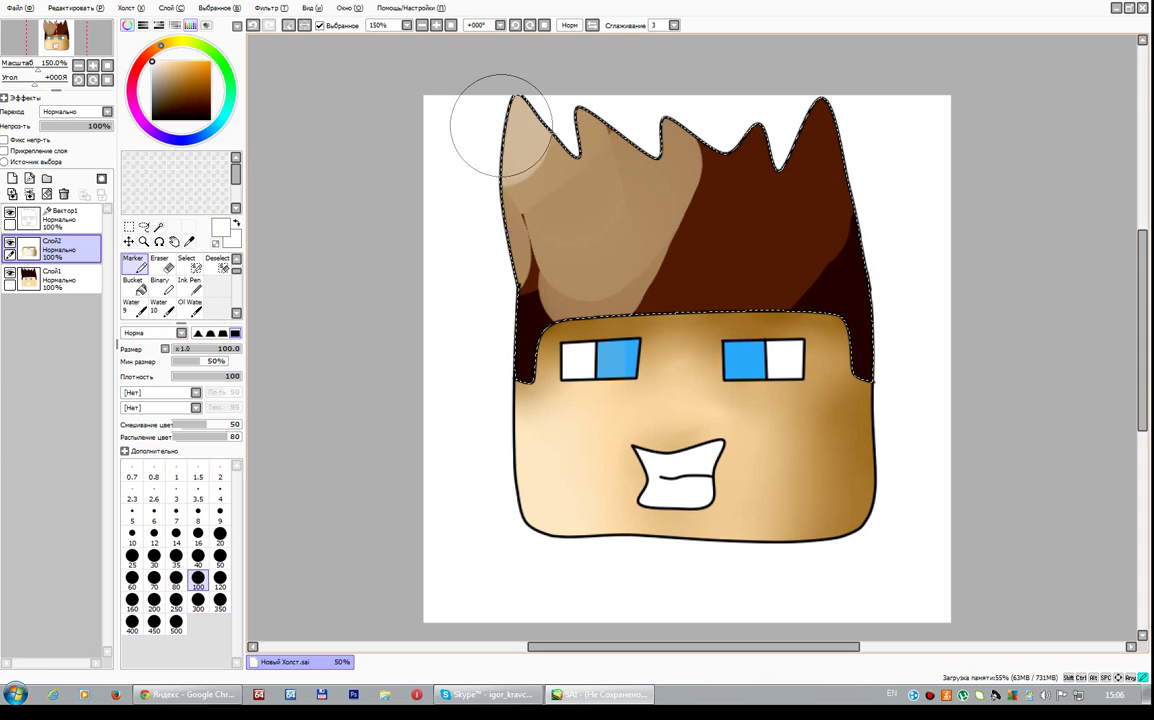
mouse_move(497, 124)
mouse_down()
mouse_move(567, 52)
mouse_move(480, 160)
mouse_move(502, 116)
mouse_move(605, 193)
mouse_move(530, 240)
mouse_up()
click(168, 68)
click(155, 62)
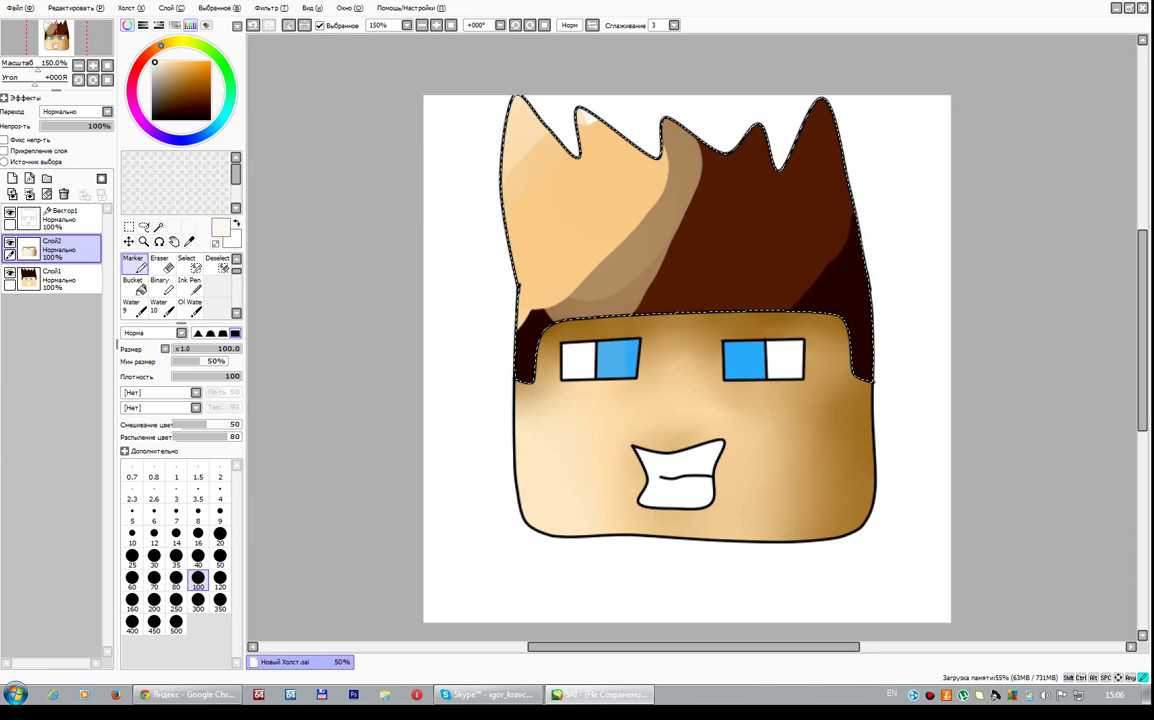
mouse_move(495, 125)
mouse_down()
mouse_move(460, 206)
mouse_move(528, 116)
mouse_move(464, 193)
mouse_move(550, 290)
mouse_up()
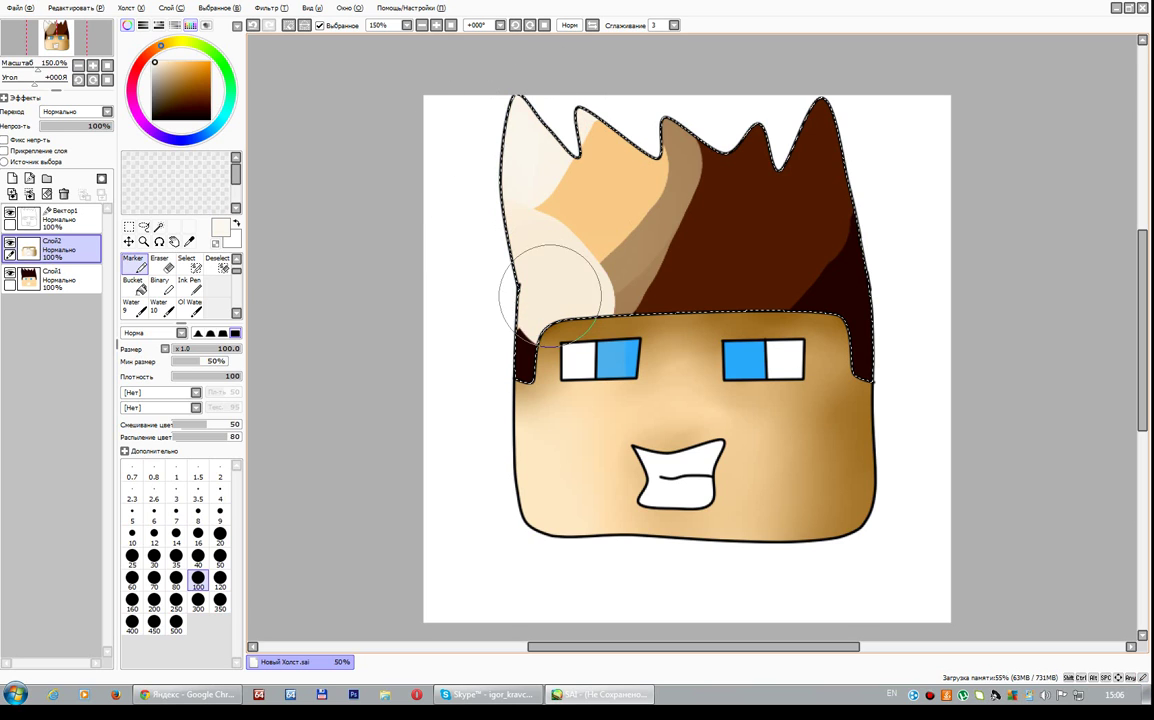
Blend the hair's colour bands into a smooth light-to-dark gradient with the Blur brush at size 79.
scroll(180, 290, down, 1)
click(215, 307)
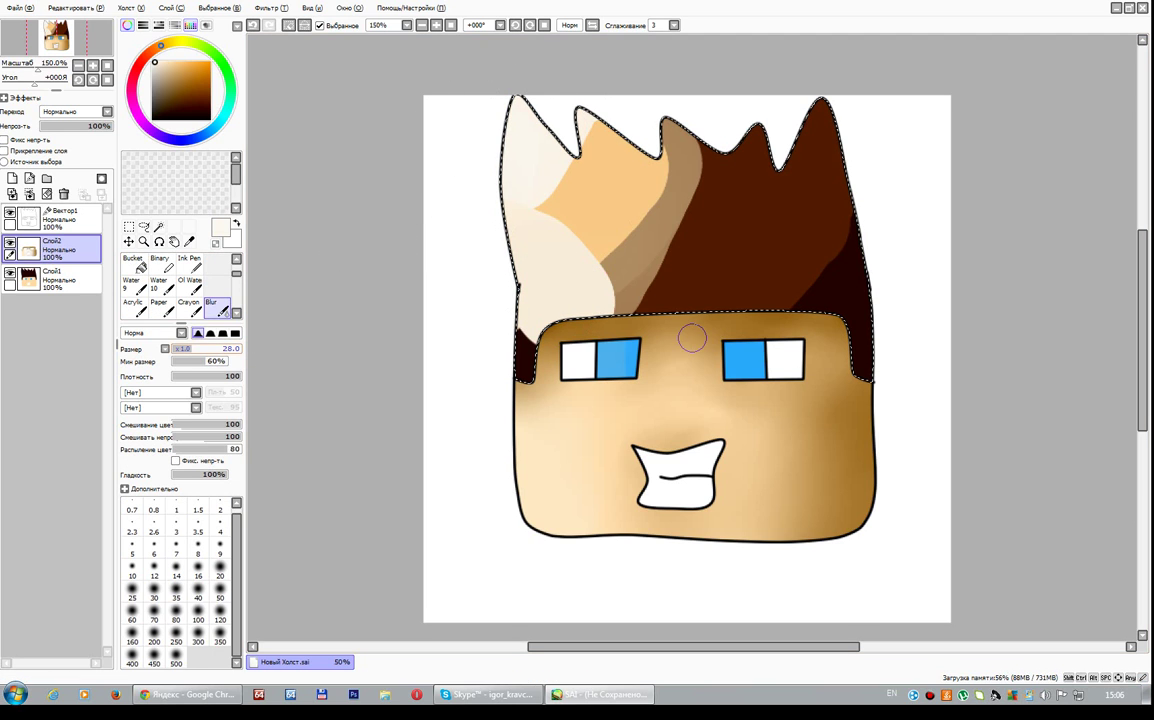
mouse_move(497, 361)
mouse_down()
mouse_move(616, 290)
mouse_move(690, 193)
mouse_move(485, 217)
mouse_up()
mouse_move(628, 143)
mouse_down()
mouse_move(869, 255)
mouse_move(840, 189)
mouse_up()
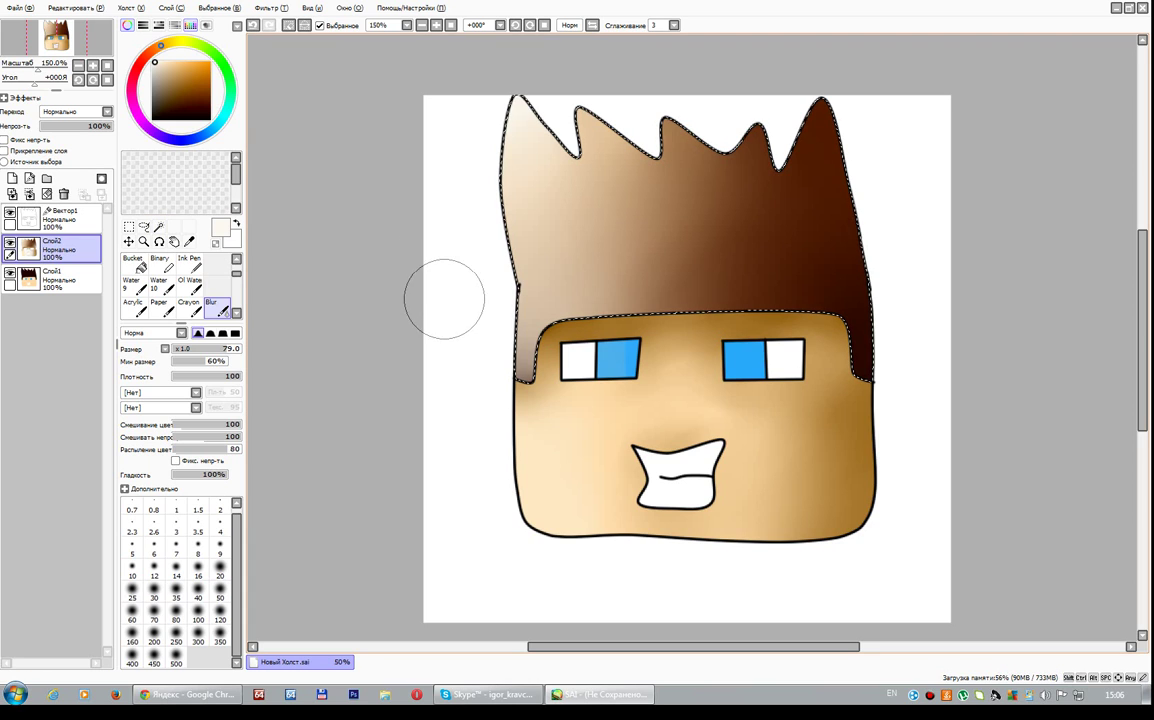
Undo the hair blending and the peach and off-white bands, and paint a softer beige highlight along the hair's left edge with the Marker.
key(ctrl+z)
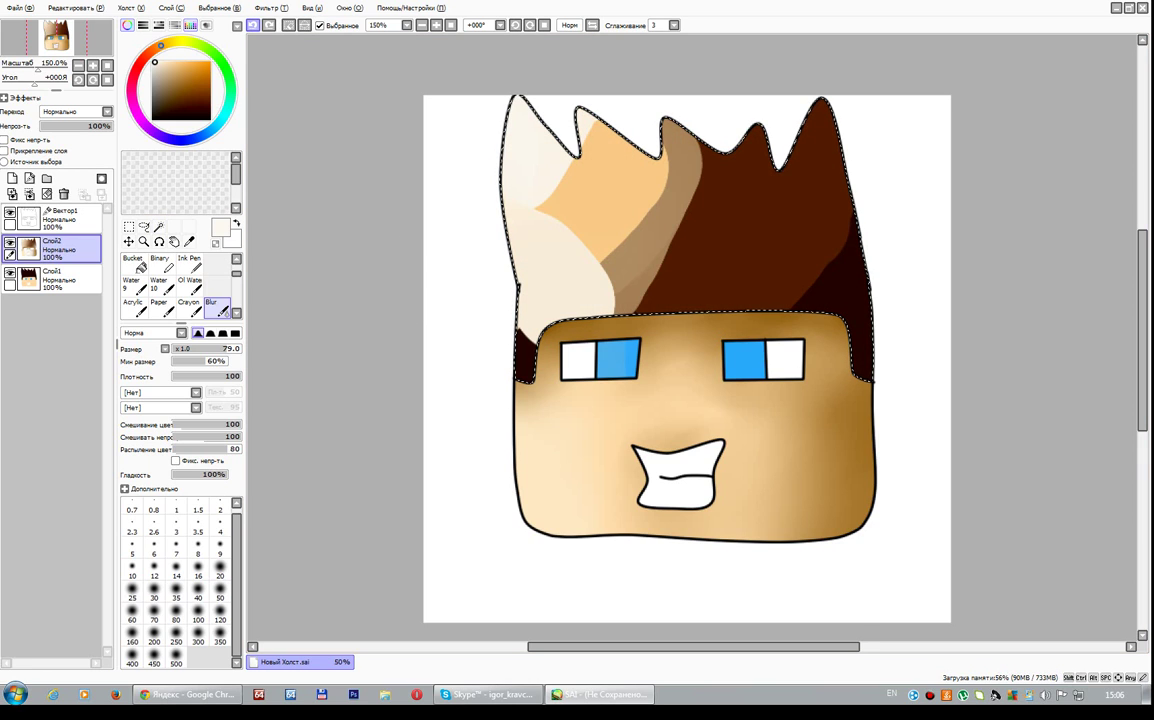
key(ctrl+y)
key(ctrl+y)
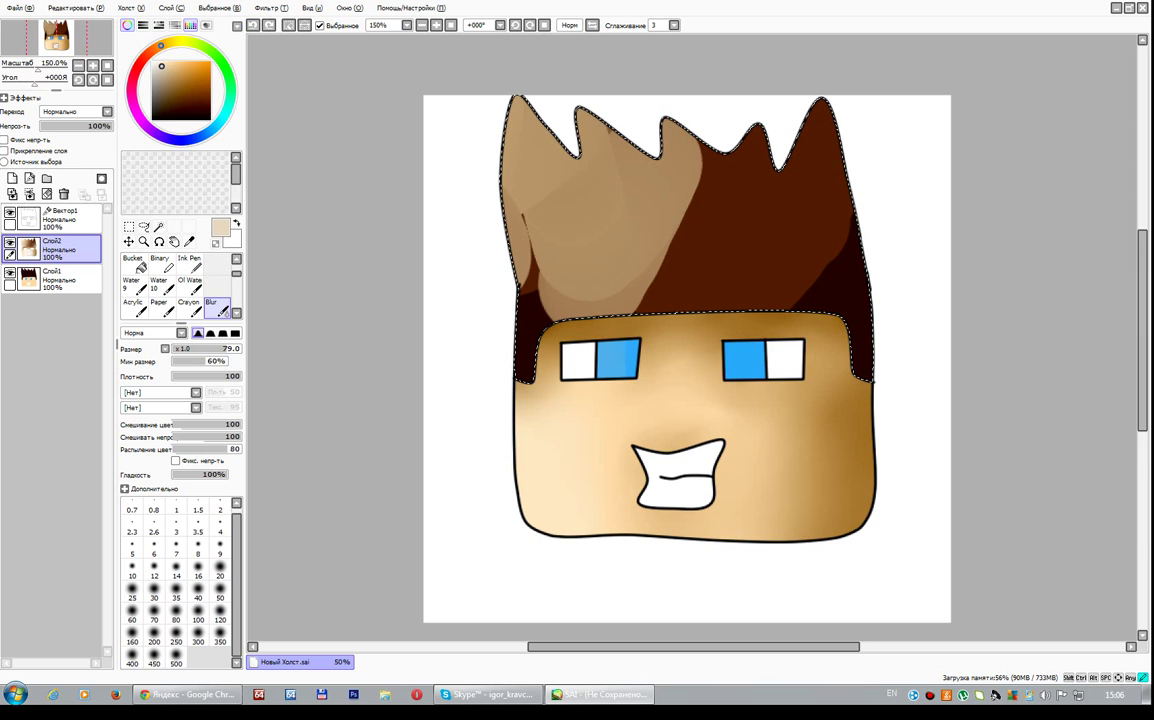
key(b)
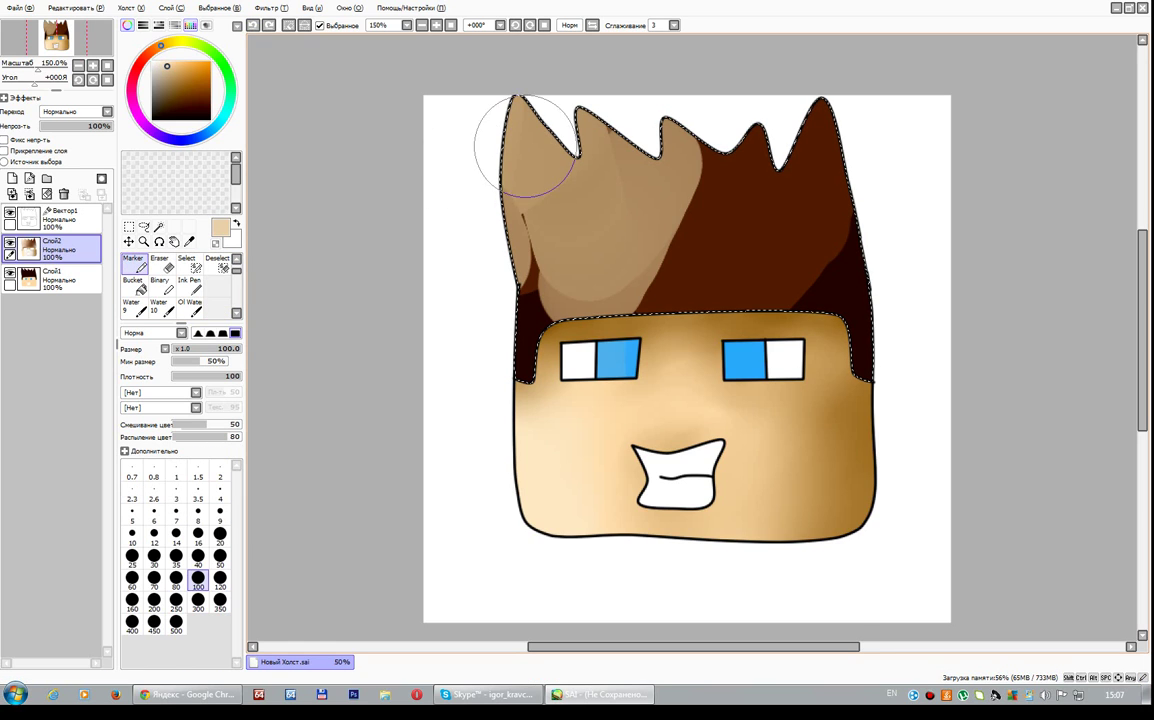
Blend the hair's beige, light brown and dark brown bands into a smooth gradient with the Blur brush at size 79.
scroll(180, 285, down, 1)
click(212, 303)
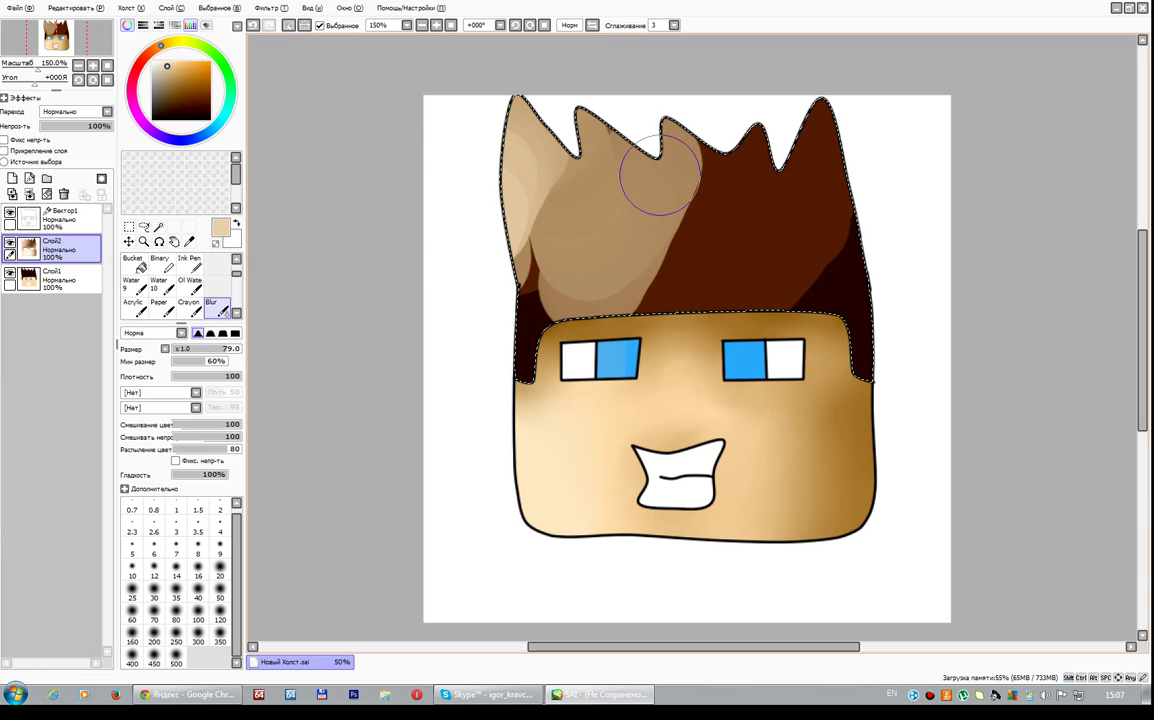
mouse_move(657, 193)
mouse_down()
mouse_move(550, 171)
mouse_move(523, 157)
mouse_move(465, 254)
mouse_move(448, 325)
mouse_move(527, 292)
mouse_move(558, 330)
mouse_move(754, 195)
mouse_move(686, 137)
mouse_move(769, 157)
mouse_move(809, 266)
mouse_move(869, 290)
mouse_move(673, 292)
mouse_move(789, 155)
mouse_move(570, 327)
mouse_move(505, 358)
mouse_move(537, 138)
mouse_move(506, 171)
mouse_up()
scroll(950, 267, down, 2)
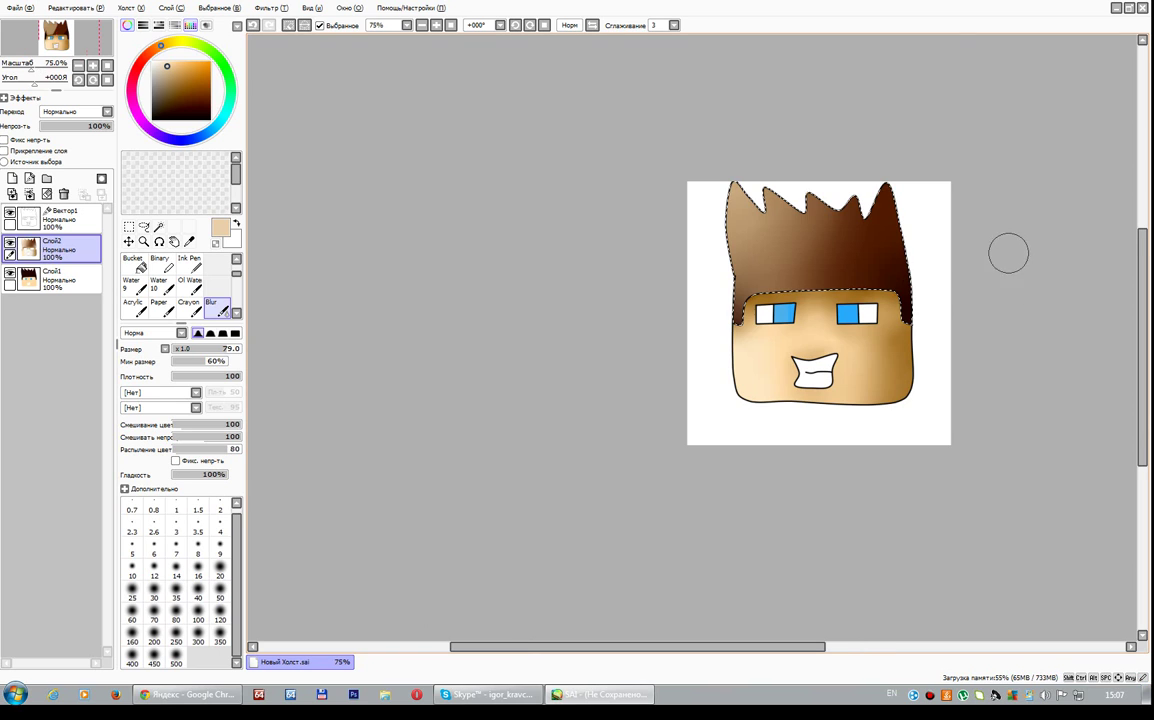
scroll(979, 271, up, 1)
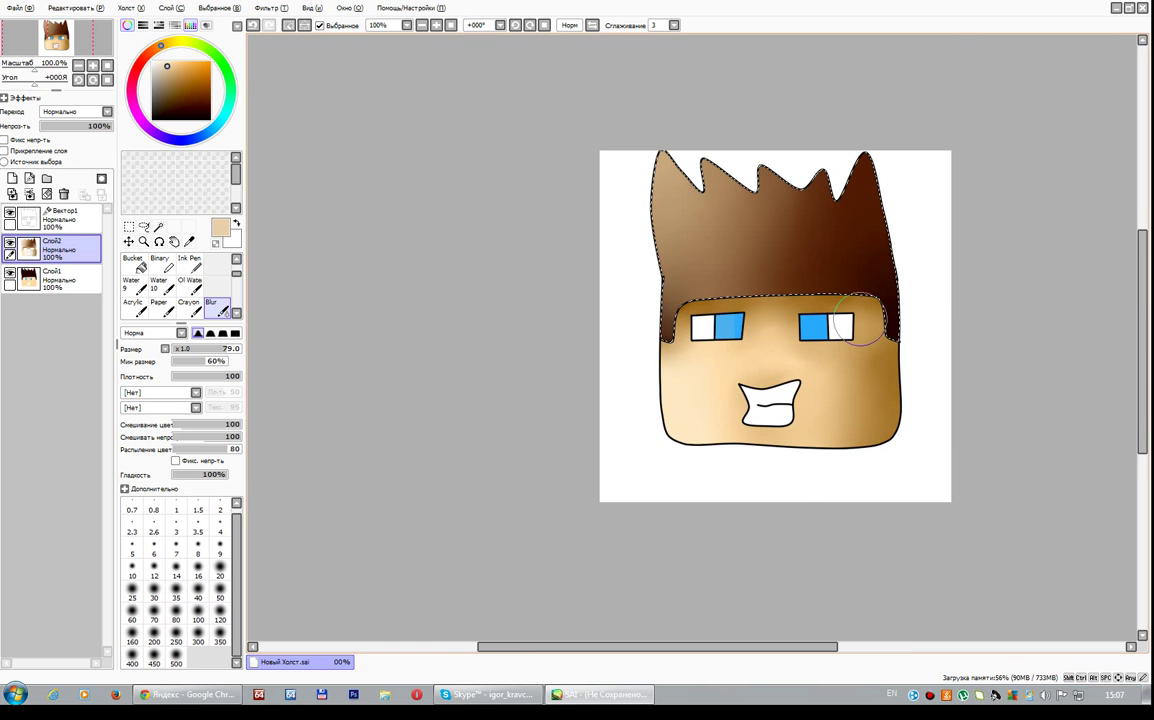
Clear the hair selection, select the background around the head from Вектор1 with the Magic Wand, and make Слой1 the active layer.
click(65, 216)
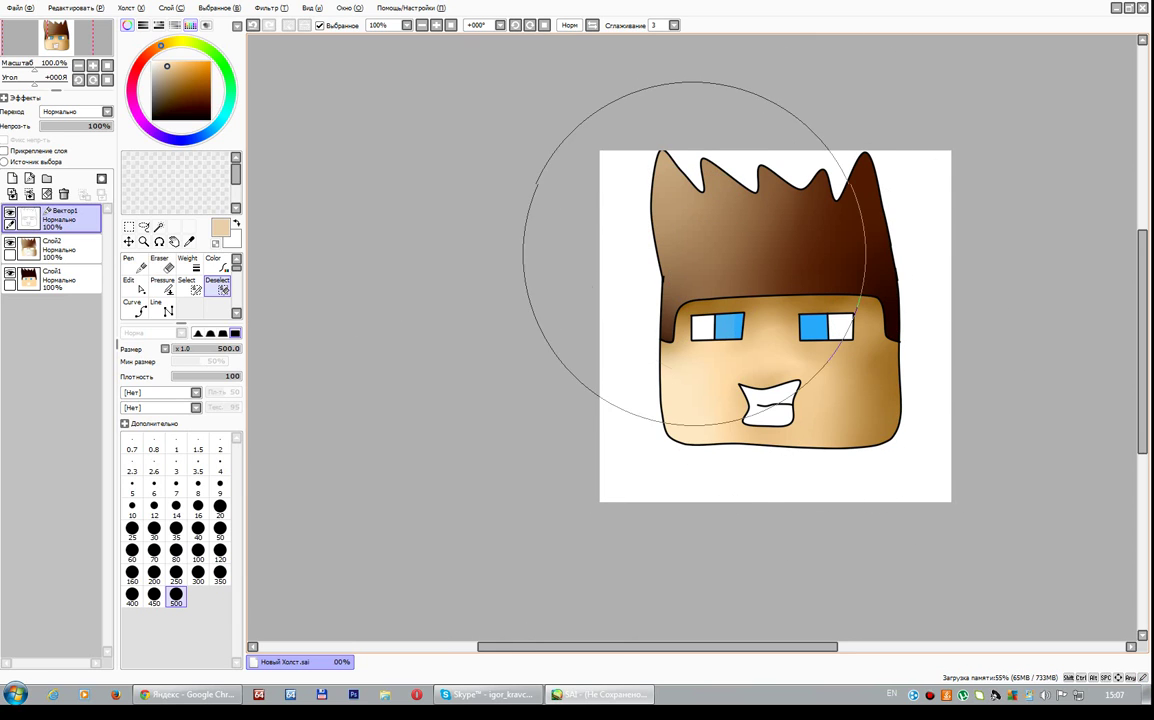
click(158, 227)
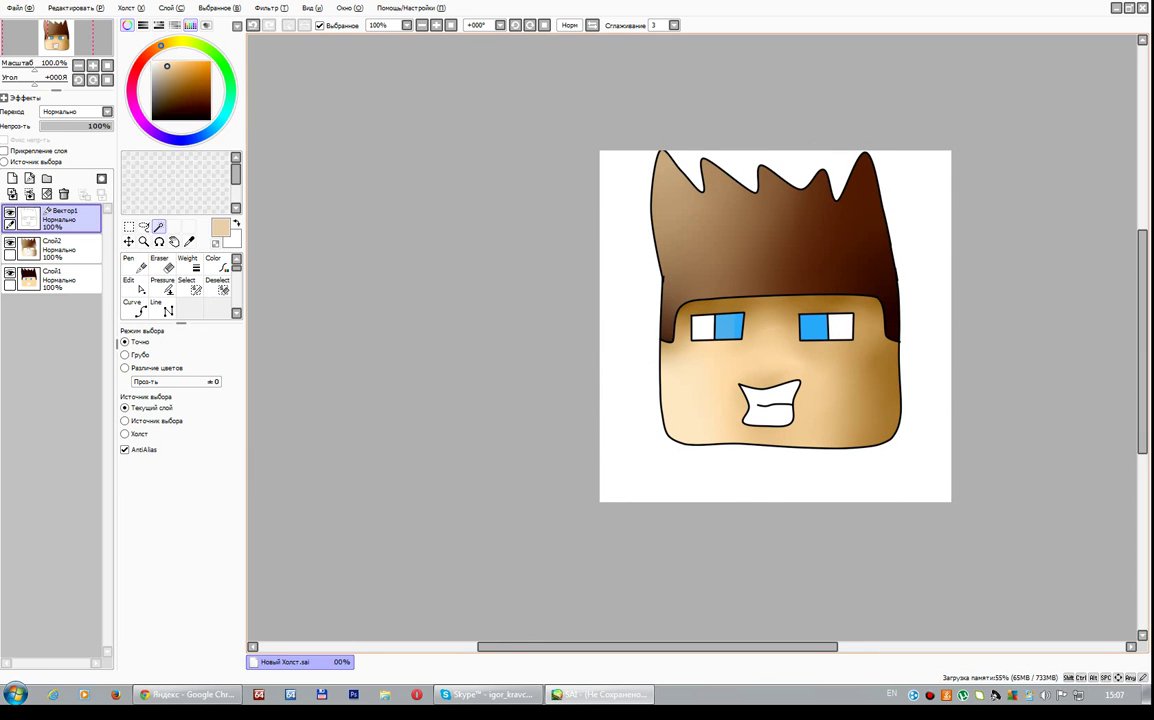
click(630, 470)
click(60, 249)
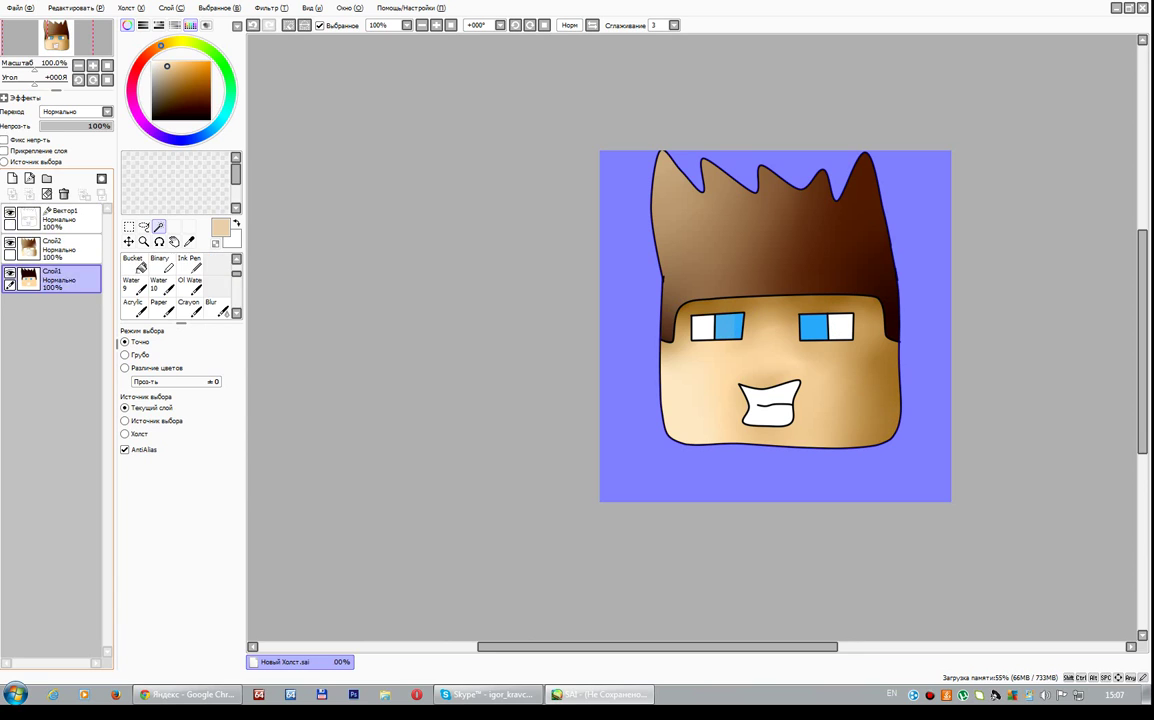
click(60, 279)
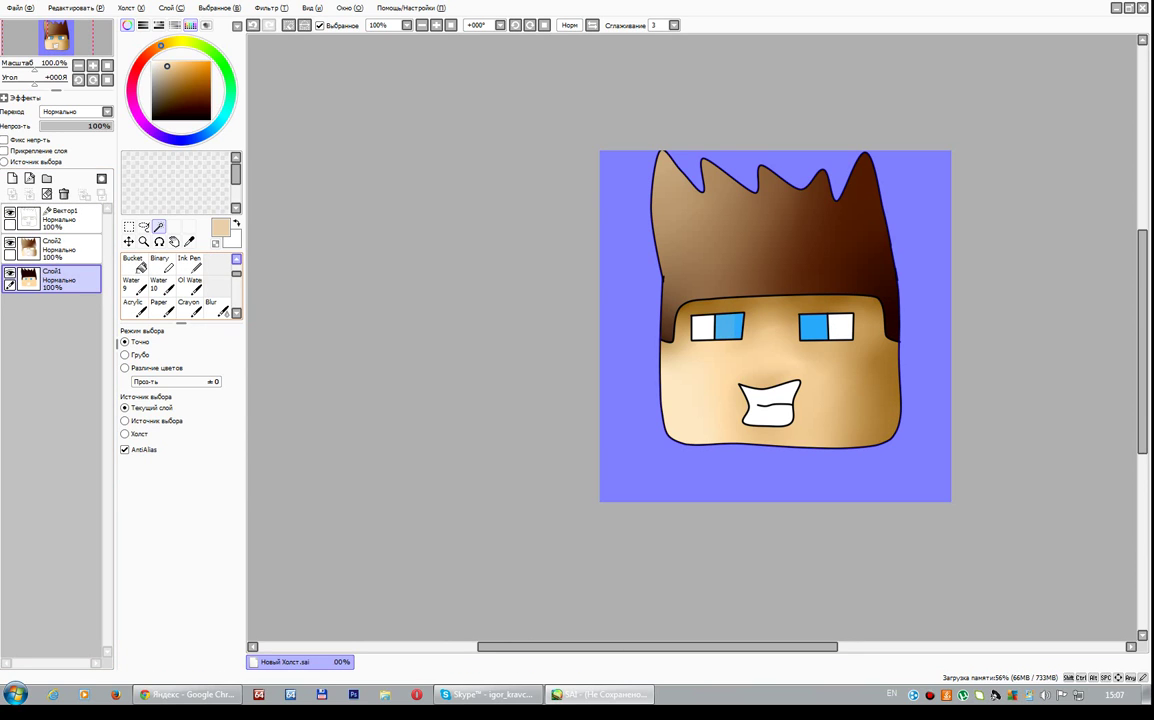
Paint the lower part of the selected background dark navy blue with the Marker at size 100.
scroll(180, 285, up, 1)
click(133, 263)
click(194, 137)
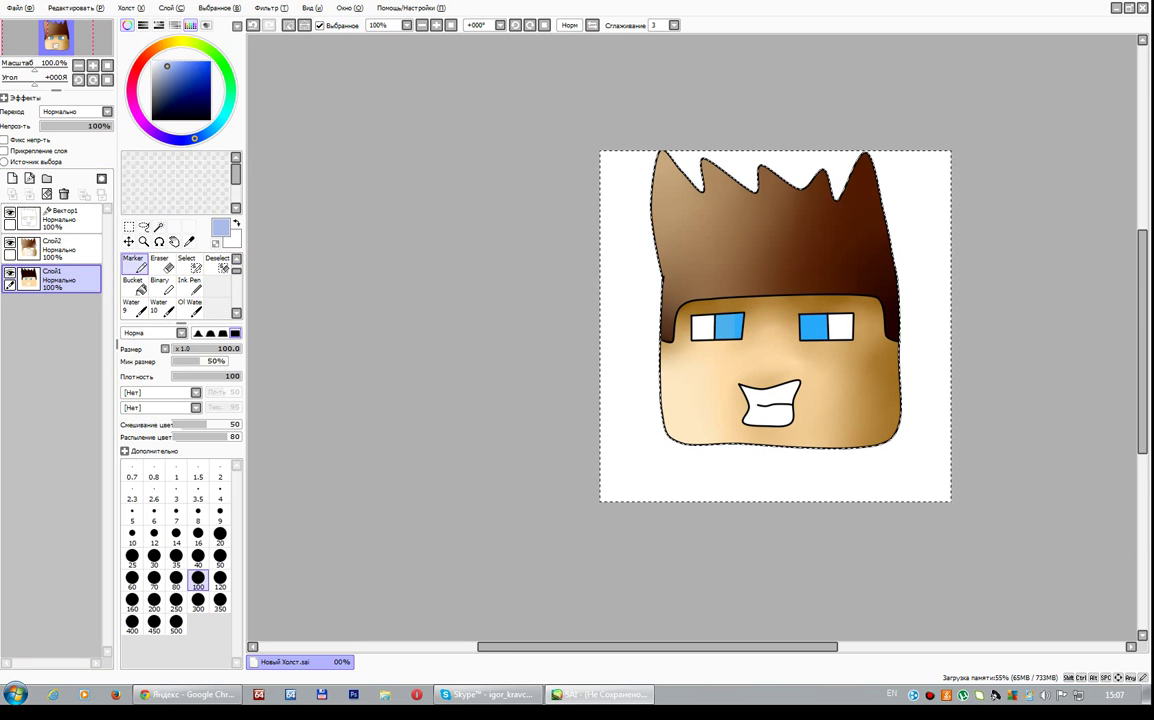
click(198, 102)
click(200, 96)
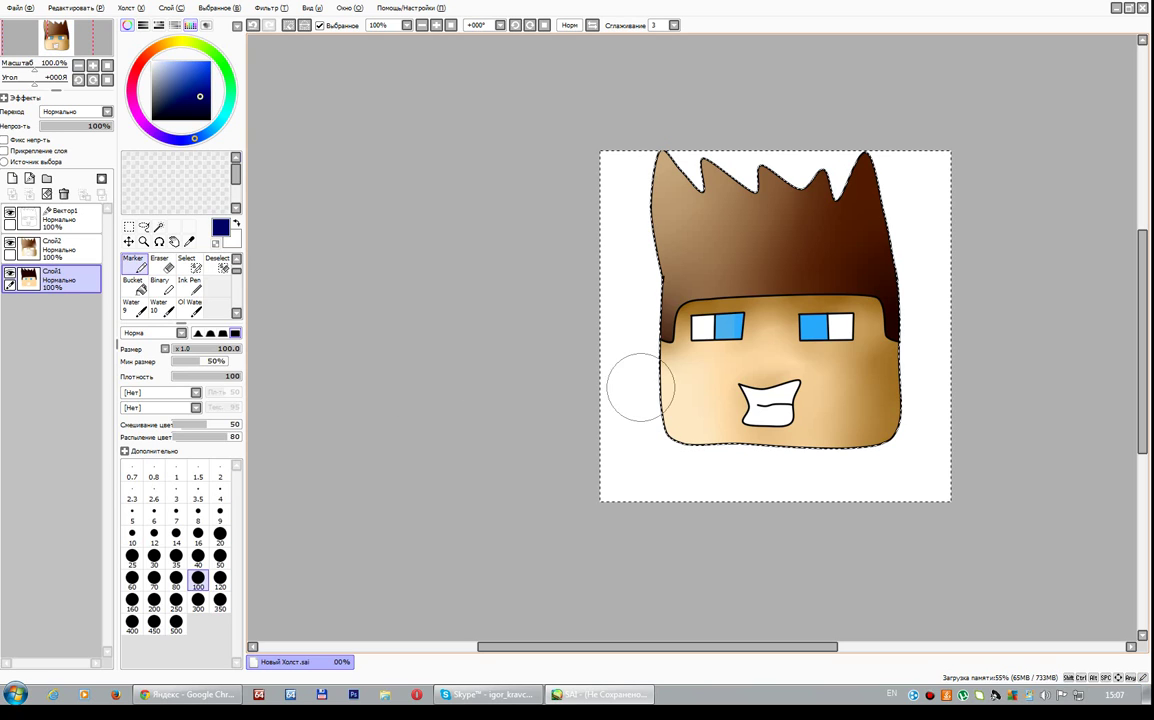
mouse_move(640, 386)
mouse_down()
mouse_move(248, 443)
mouse_move(517, 468)
mouse_move(796, 431)
mouse_move(639, 469)
mouse_move(1138, 459)
mouse_move(1109, 485)
mouse_move(821, 487)
mouse_move(987, 395)
mouse_move(1015, 342)
mouse_move(684, 449)
mouse_move(626, 370)
mouse_move(568, 356)
mouse_move(1033, 319)
mouse_up()
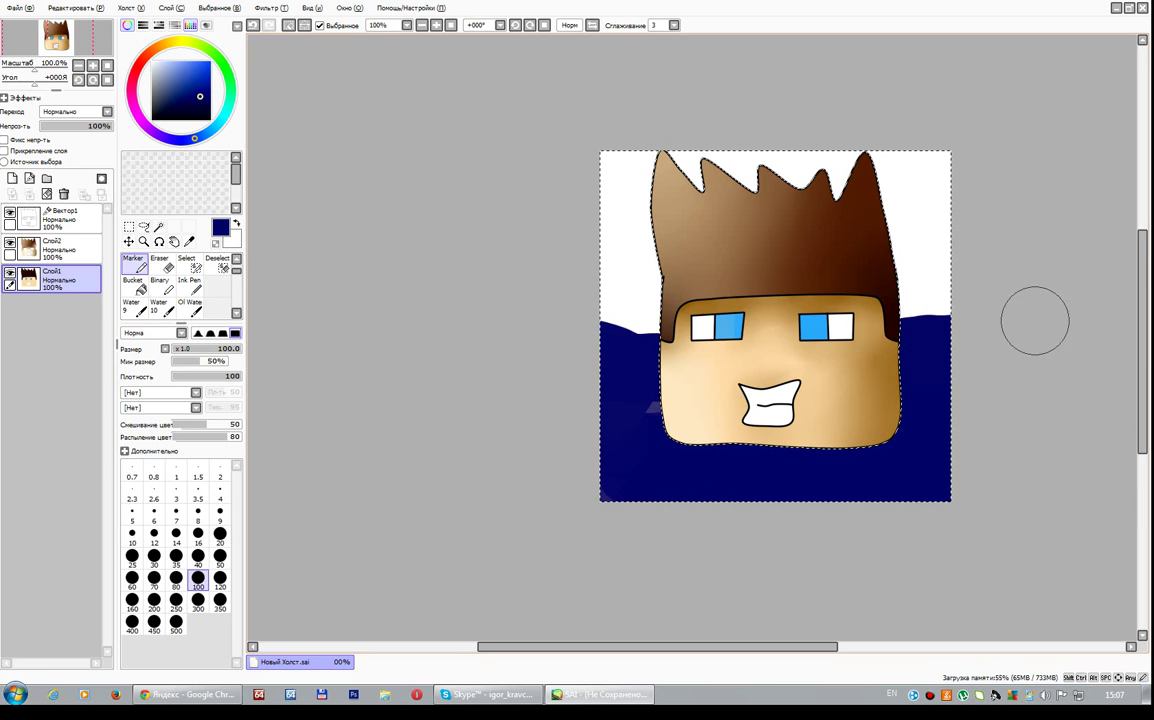
Paint the background's middle medium blue, its upper edge bright blue and its left side near-white with the size 100 Marker.
click(186, 72)
mouse_move(528, 291)
mouse_down()
mouse_move(953, 314)
mouse_move(556, 289)
mouse_move(913, 212)
mouse_move(438, 147)
mouse_up()
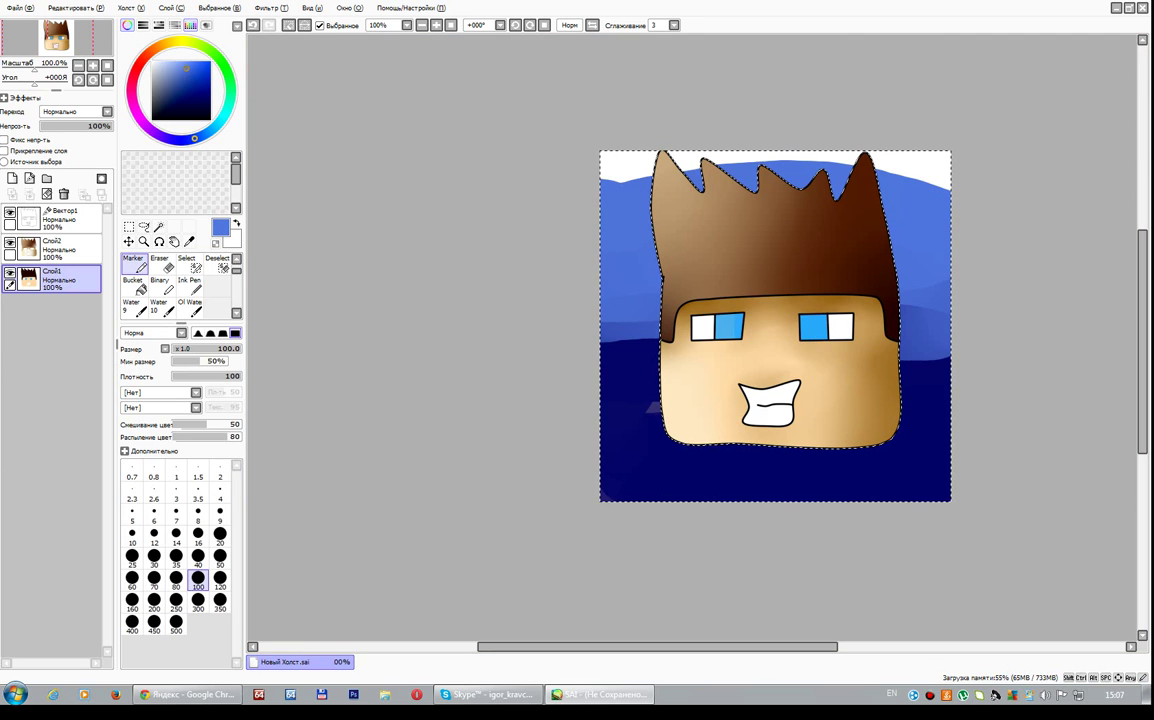
click(210, 62)
mouse_move(577, 105)
mouse_down()
mouse_move(994, 155)
mouse_move(590, 170)
mouse_move(592, 147)
mouse_move(579, 615)
mouse_move(549, 523)
mouse_move(625, 158)
mouse_up()
click(152, 63)
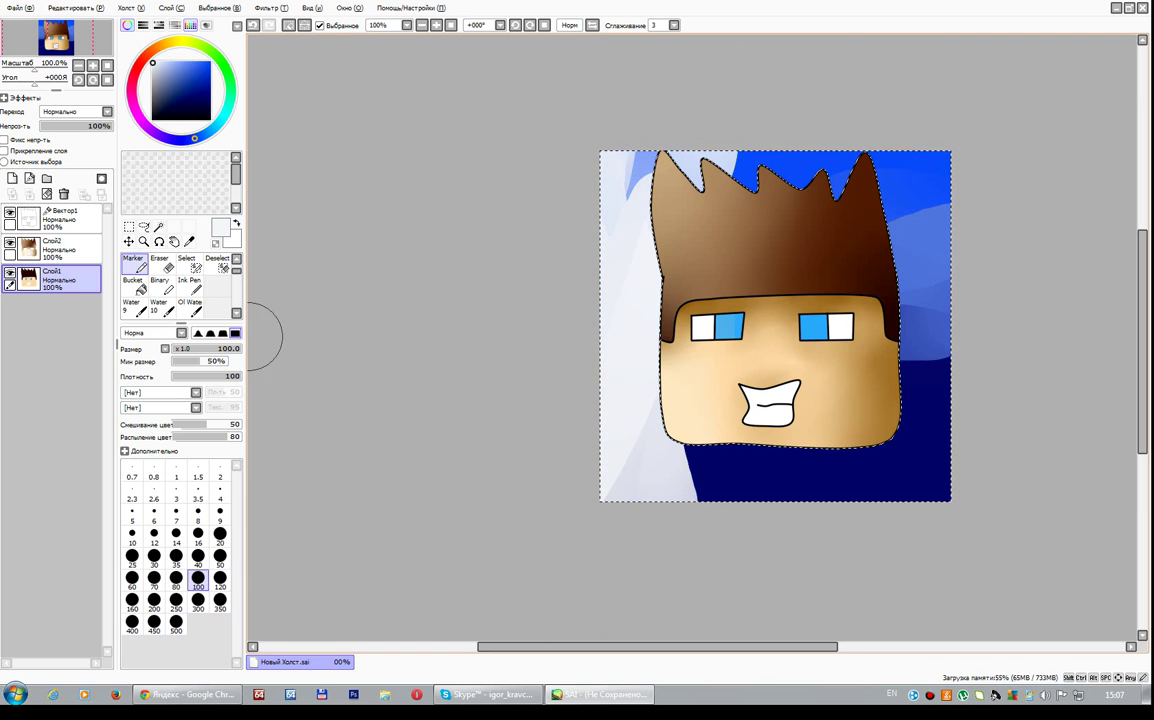
Blend the background's white, blue and navy areas into a smooth gradient with the Blur brush, using size 100.
scroll(180, 290, down, 1)
click(214, 307)
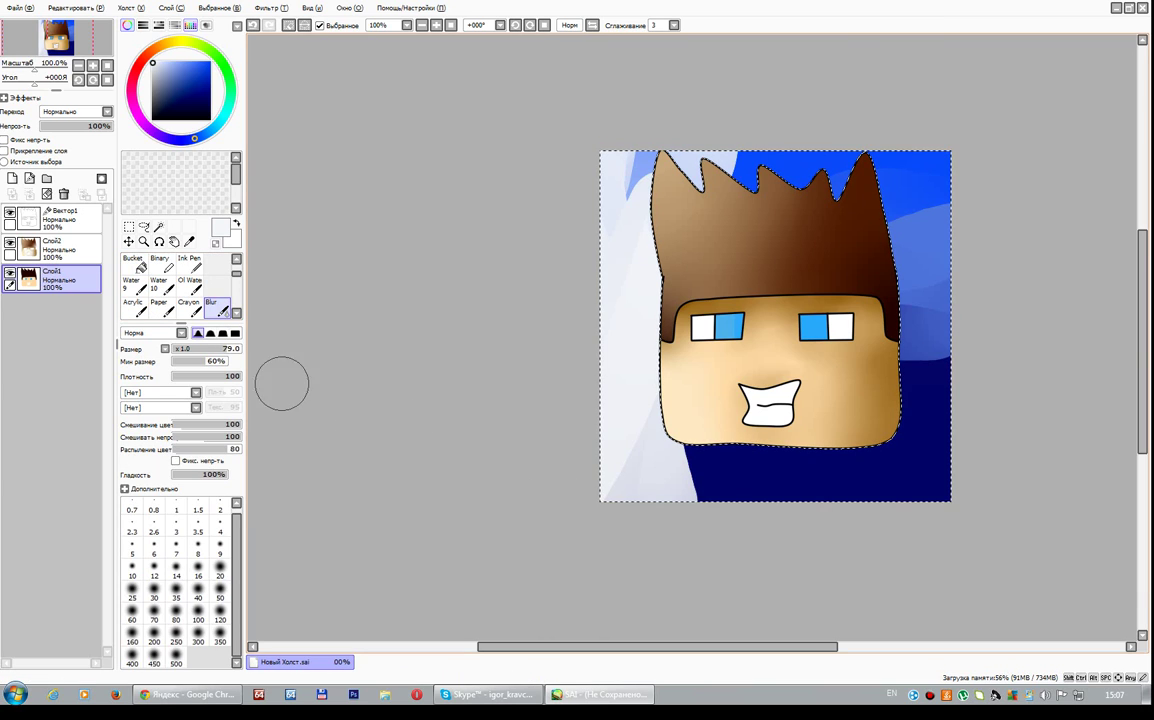
mouse_move(610, 420)
mouse_down()
mouse_move(739, 443)
mouse_move(716, 459)
mouse_move(541, 469)
mouse_move(740, 472)
mouse_up()
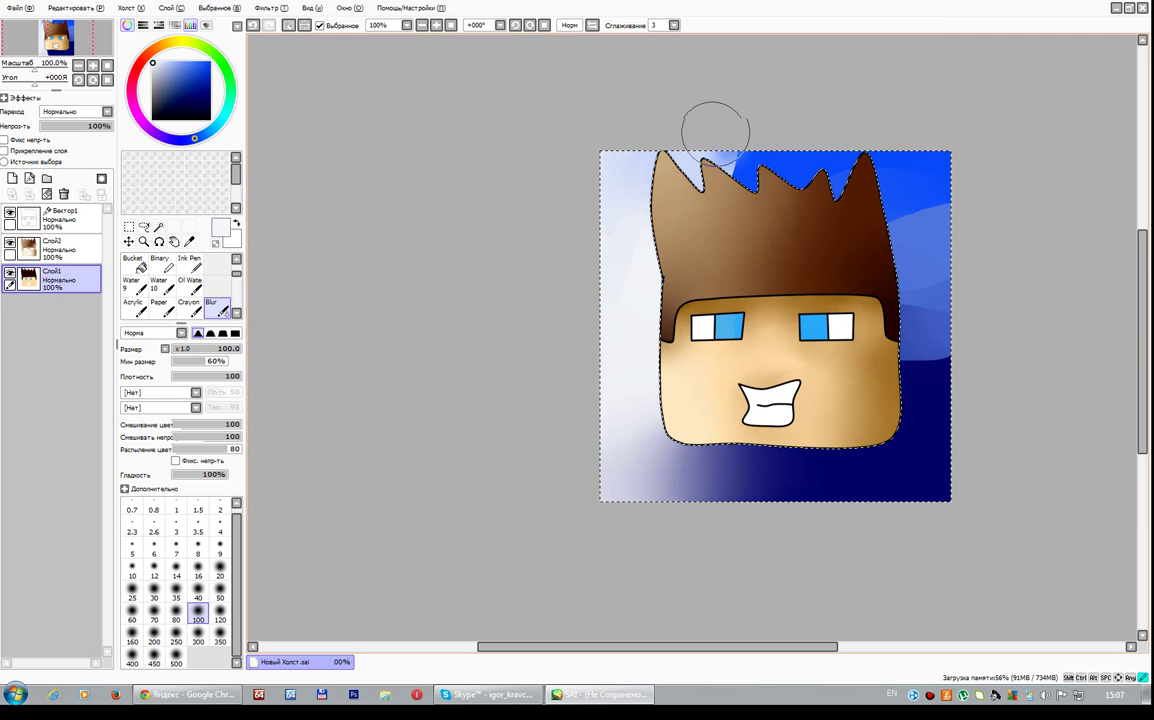
mouse_move(737, 182)
mouse_down()
mouse_move(853, 271)
mouse_move(954, 156)
mouse_move(894, 98)
mouse_move(908, 374)
mouse_move(881, 412)
mouse_up()
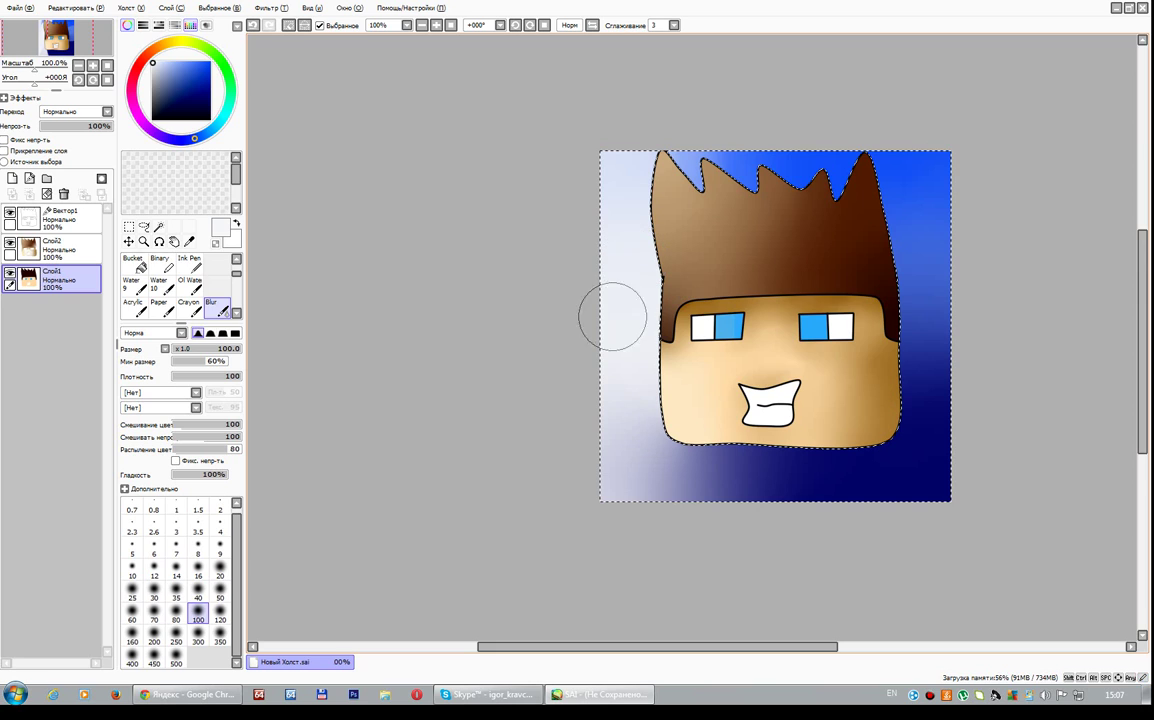
drag(650, 647, 668, 647)
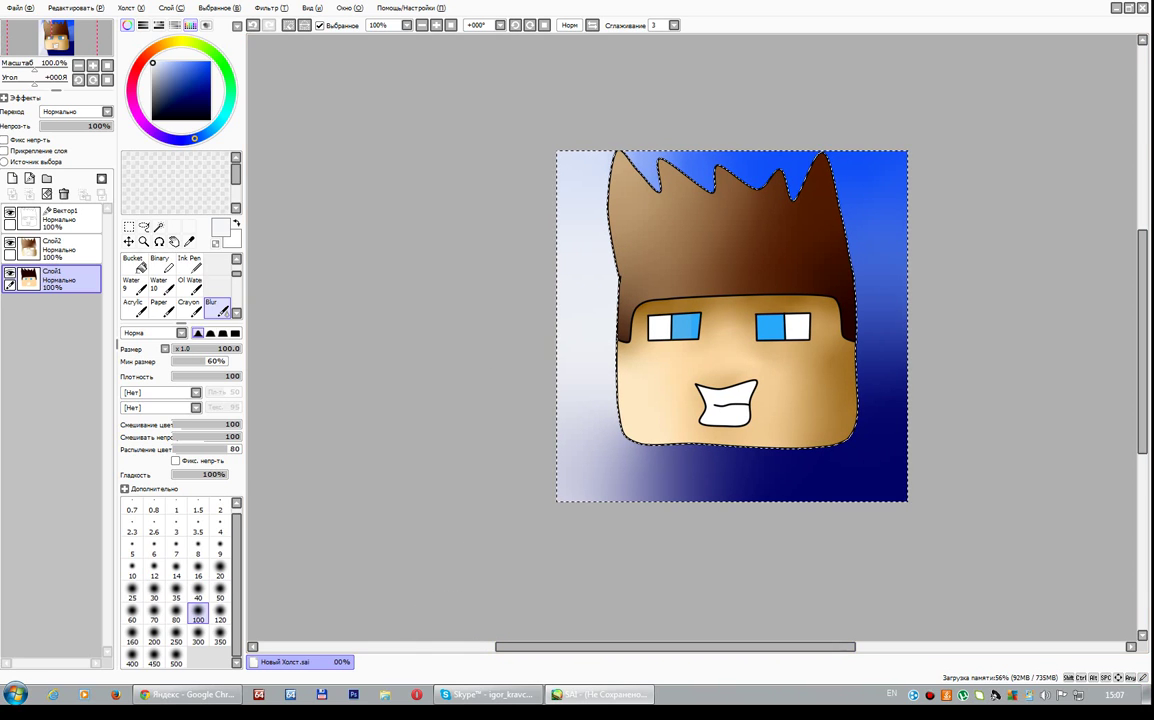